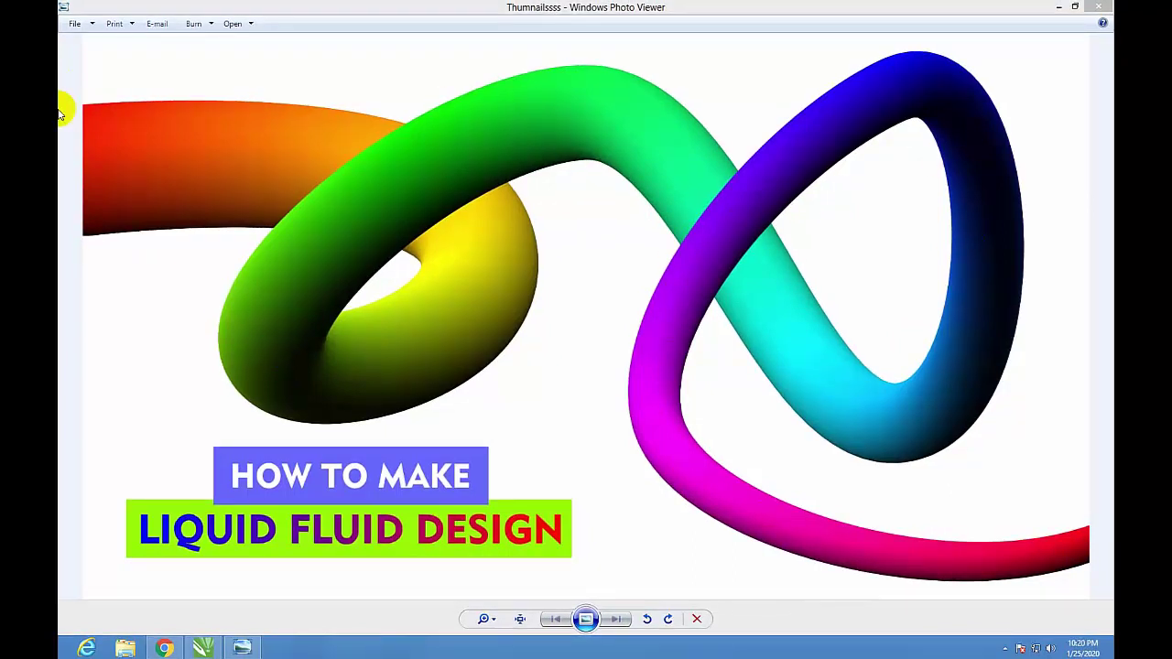
Preview the fluid design thumbnail, glance at the YouTube channel, then return to the blank CorelDRAW document.
click(371, 141)
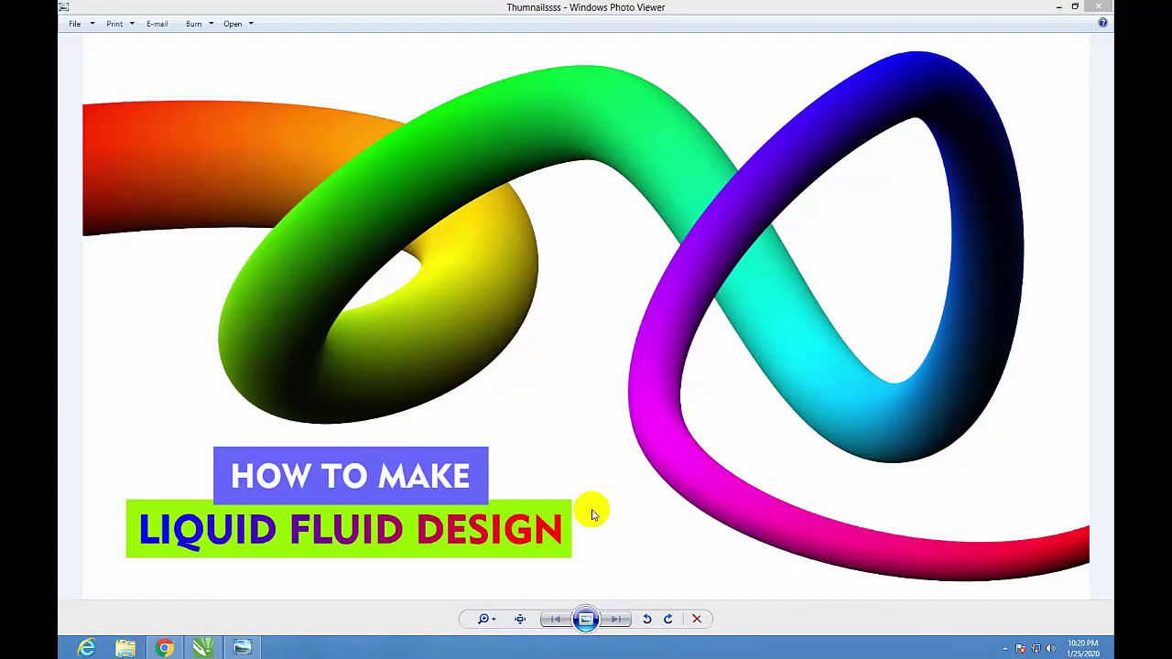
click(163, 648)
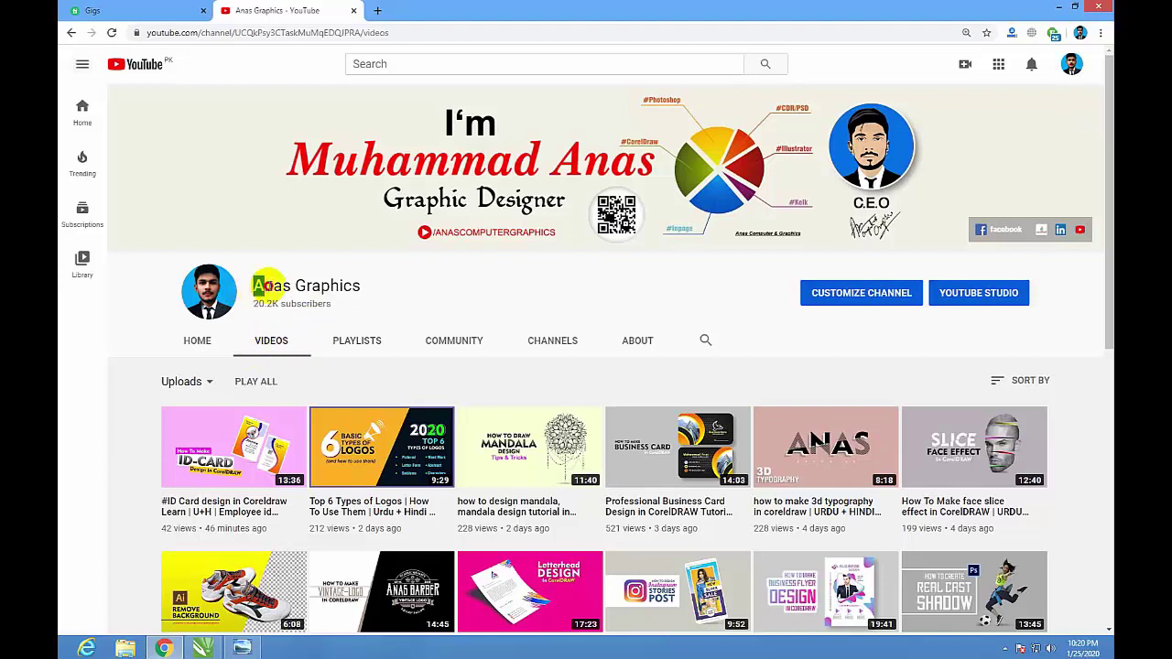
key(alt+Tab)
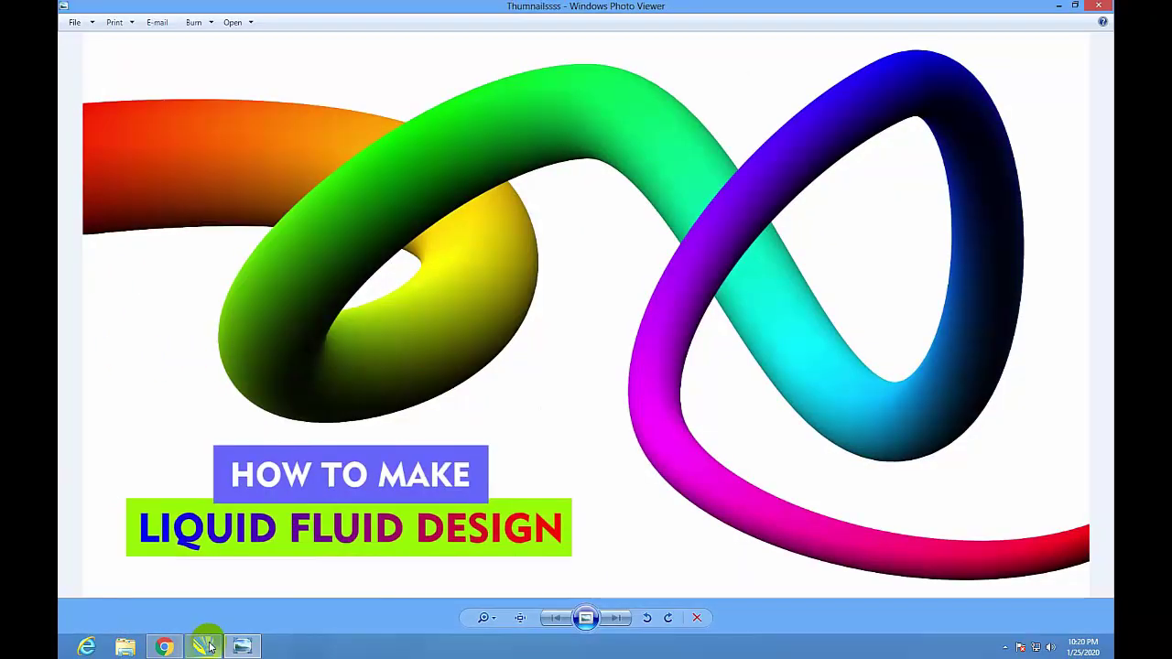
click(208, 647)
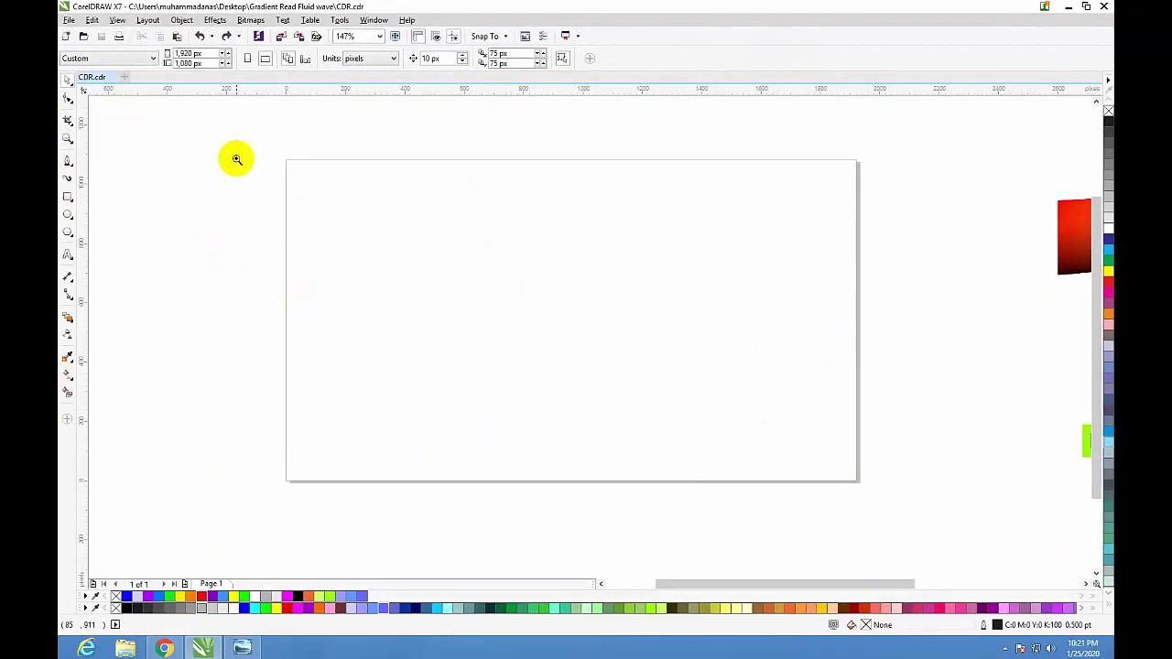
Zoom in on the page and start a Bézier curve with an arch, deep valley and second peak.
drag(241, 130, 936, 498)
drag(192, 120, 947, 546)
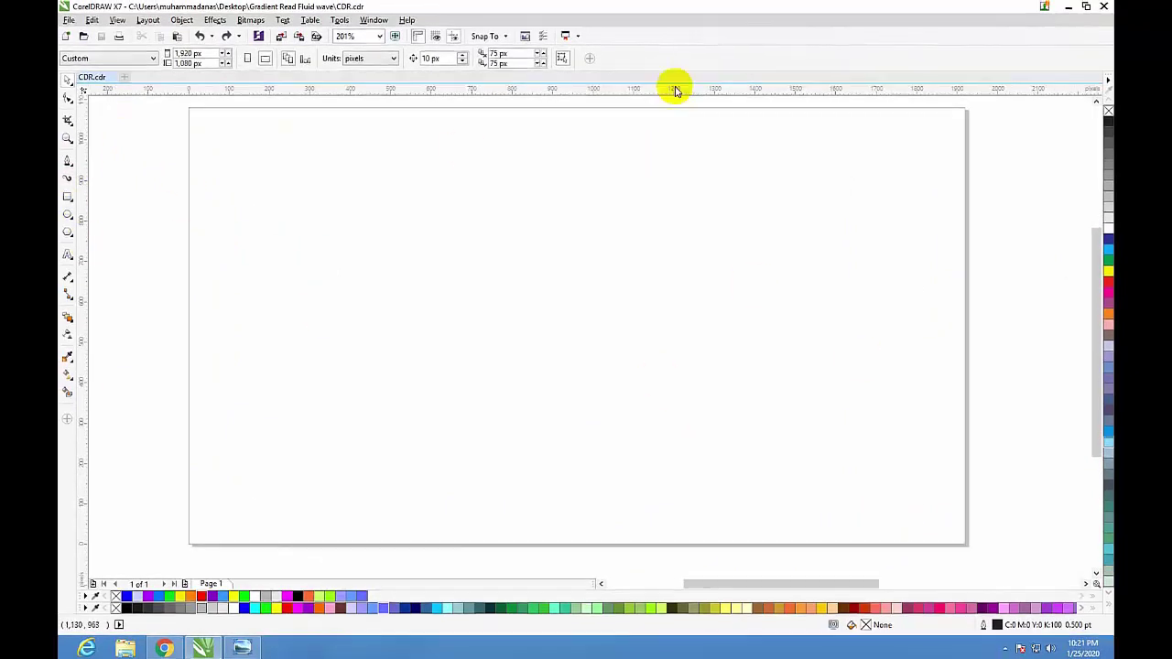
click(66, 161)
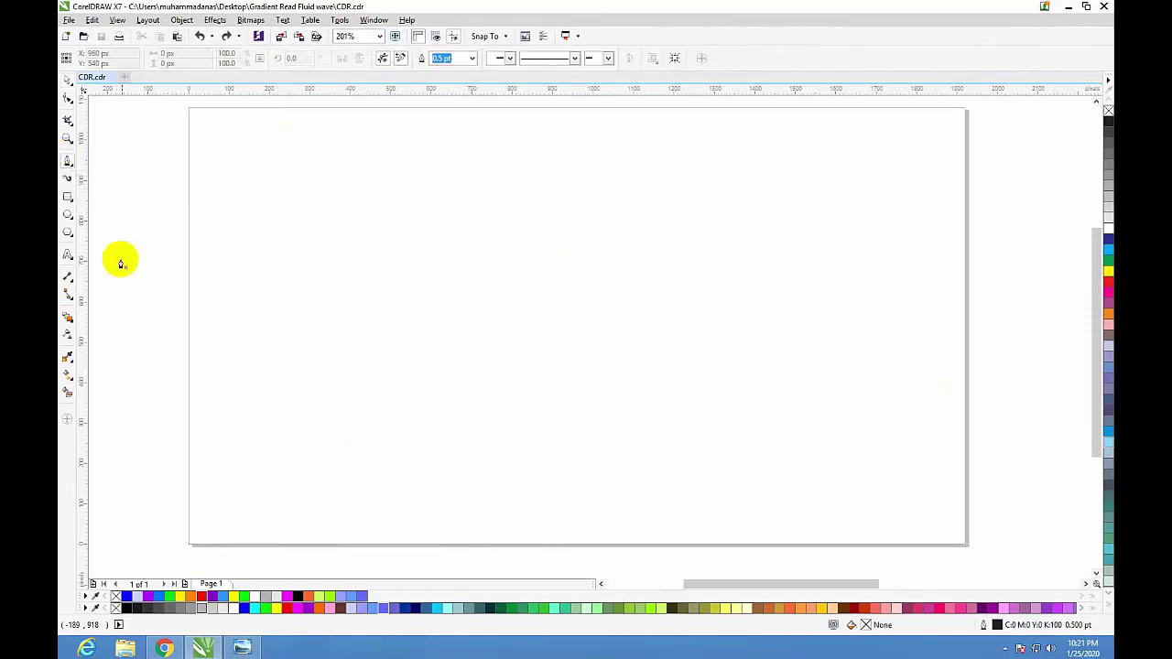
click(138, 300)
drag(256, 138, 316, 207)
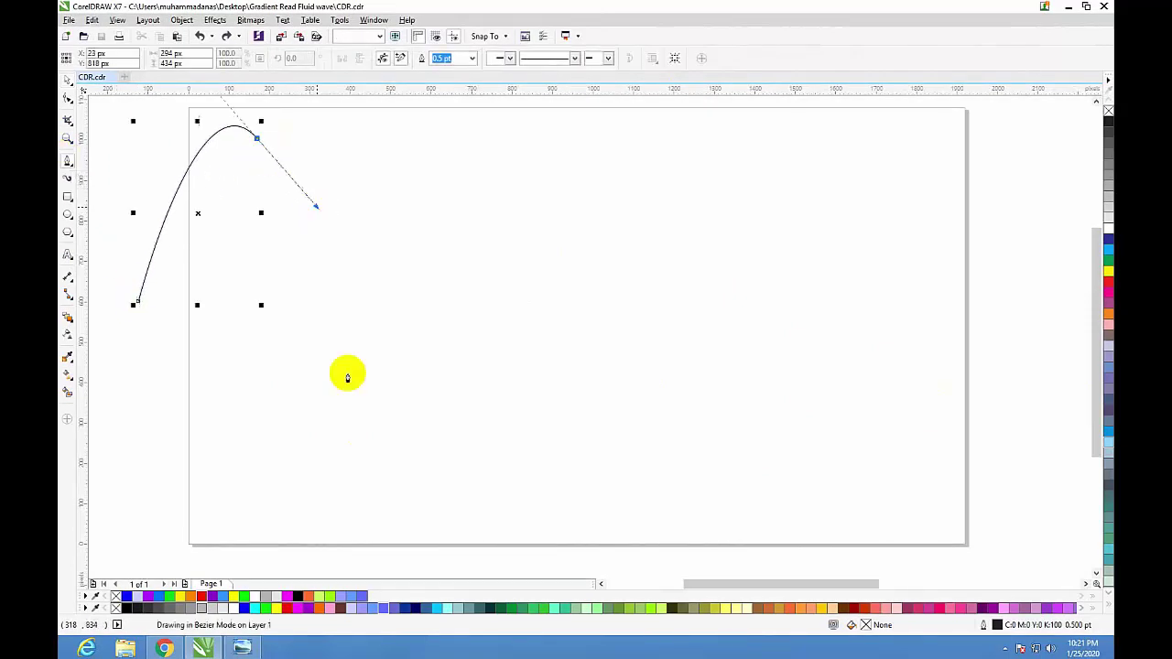
mouse_move(419, 451)
mouse_down()
mouse_move(465, 353)
mouse_move(484, 348)
mouse_up()
drag(517, 150, 580, 174)
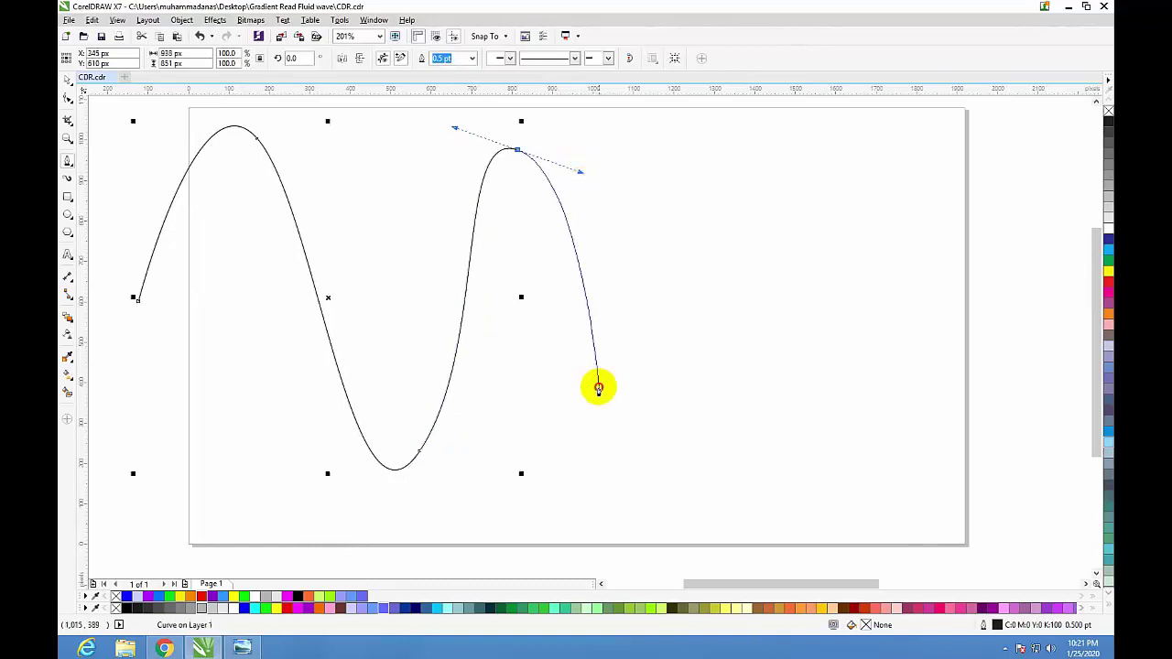
drag(597, 388, 641, 411)
Continue the curve through a loop down to the lower right and end it open at the right.
drag(756, 220, 737, 176)
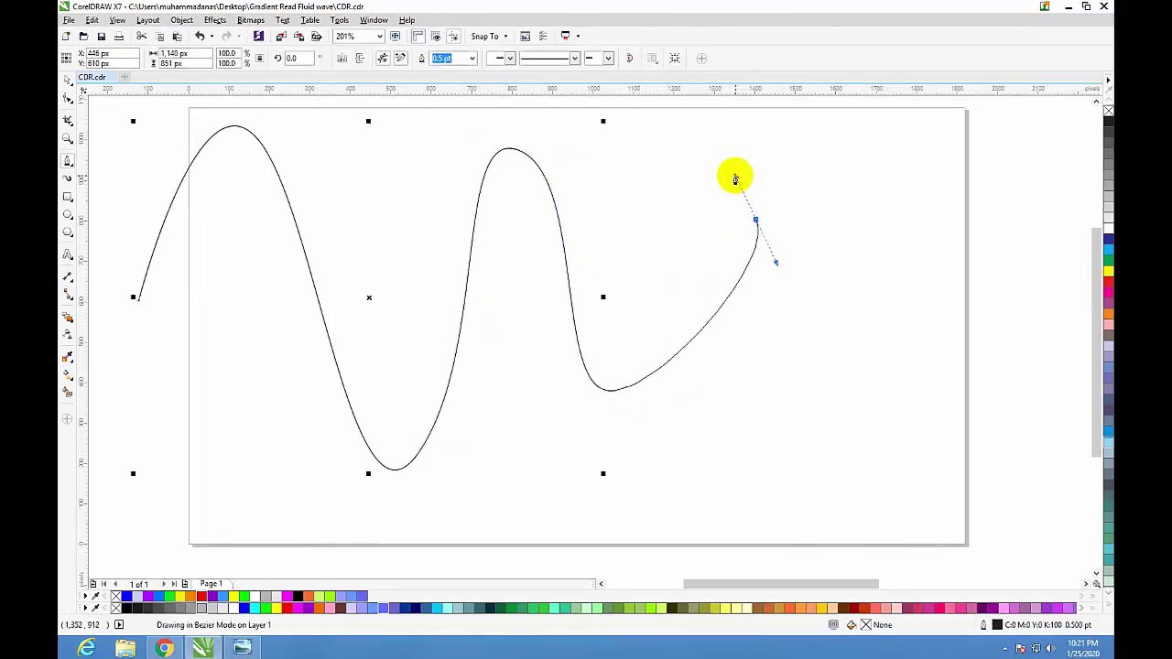
drag(640, 259, 670, 307)
drag(840, 430, 893, 321)
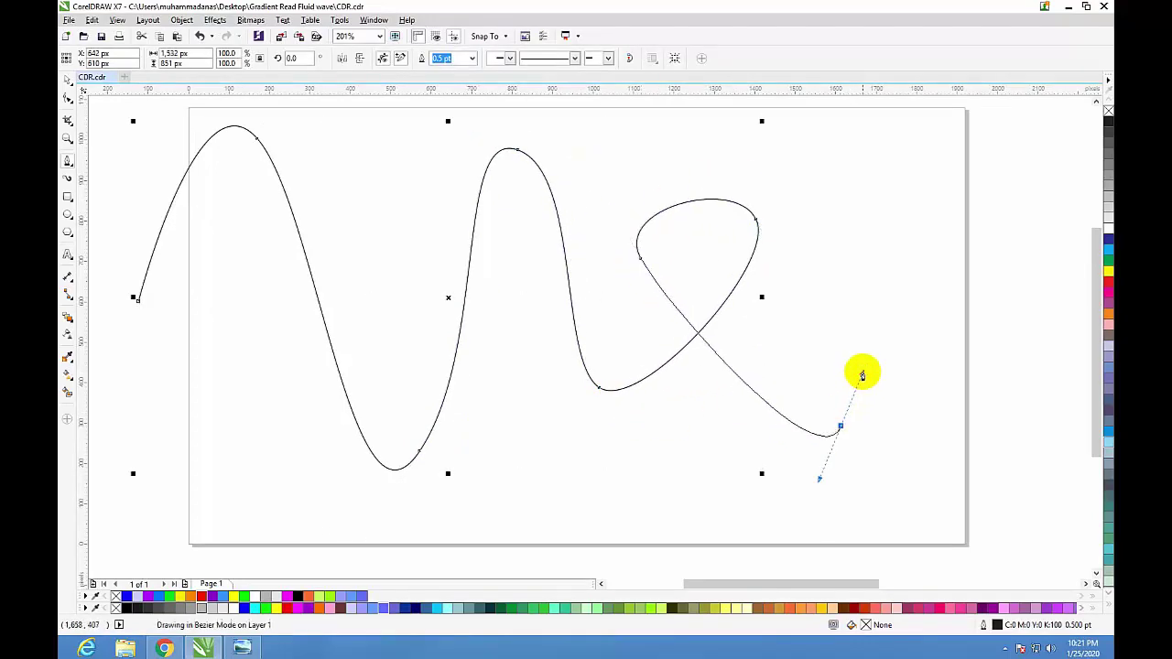
drag(935, 265, 1016, 255)
click(1016, 254)
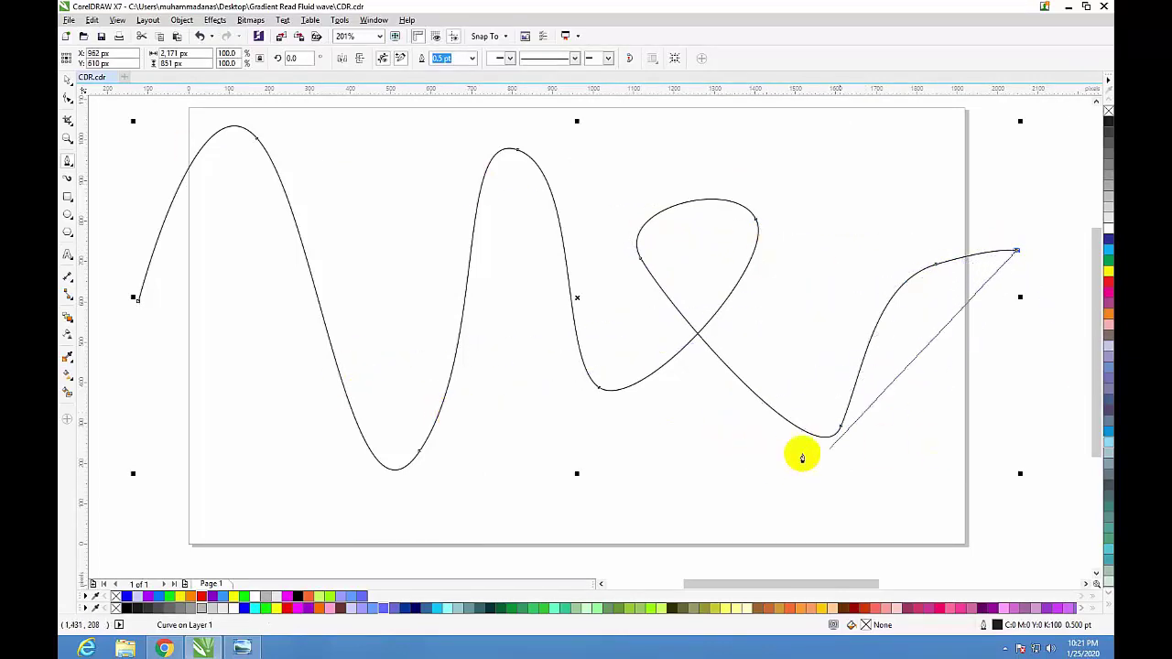
key(Escape)
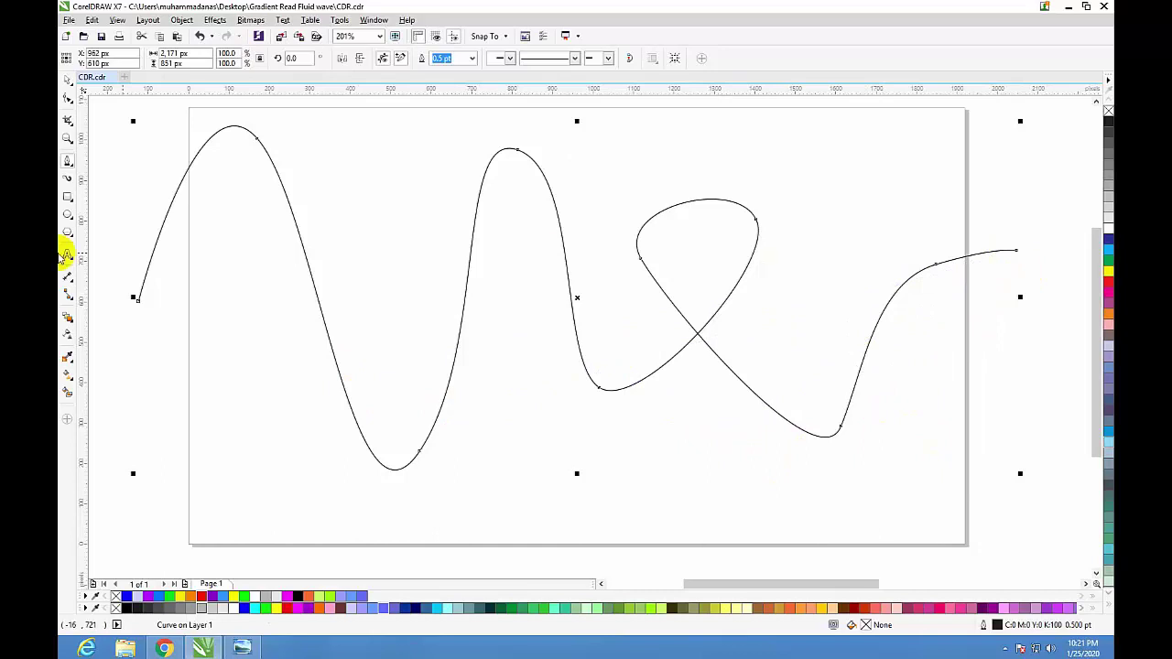
click(68, 80)
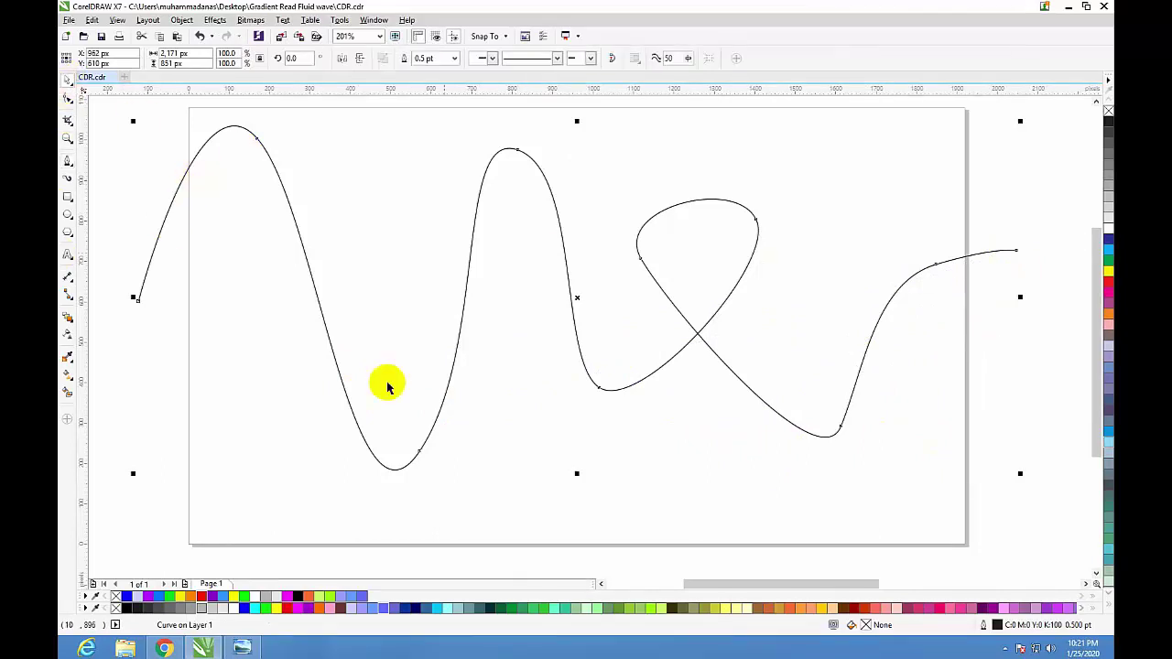
Smooth the loop, the middle arch, the first arch and the first valley by dragging node handles.
click(68, 99)
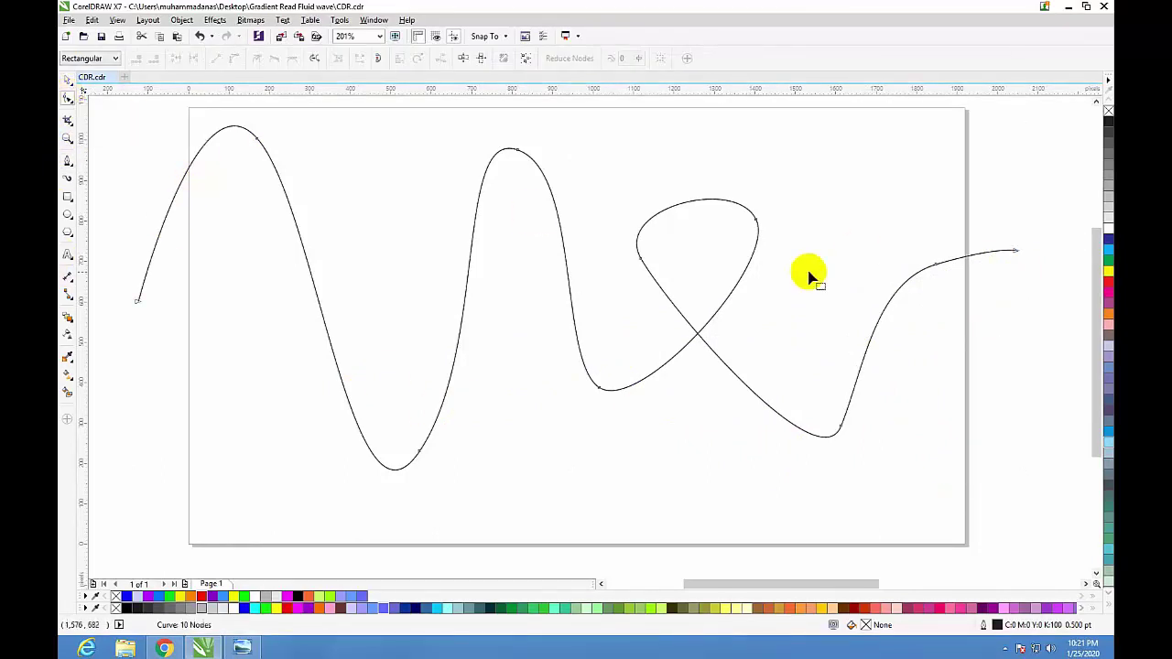
click(641, 263)
drag(669, 311, 679, 329)
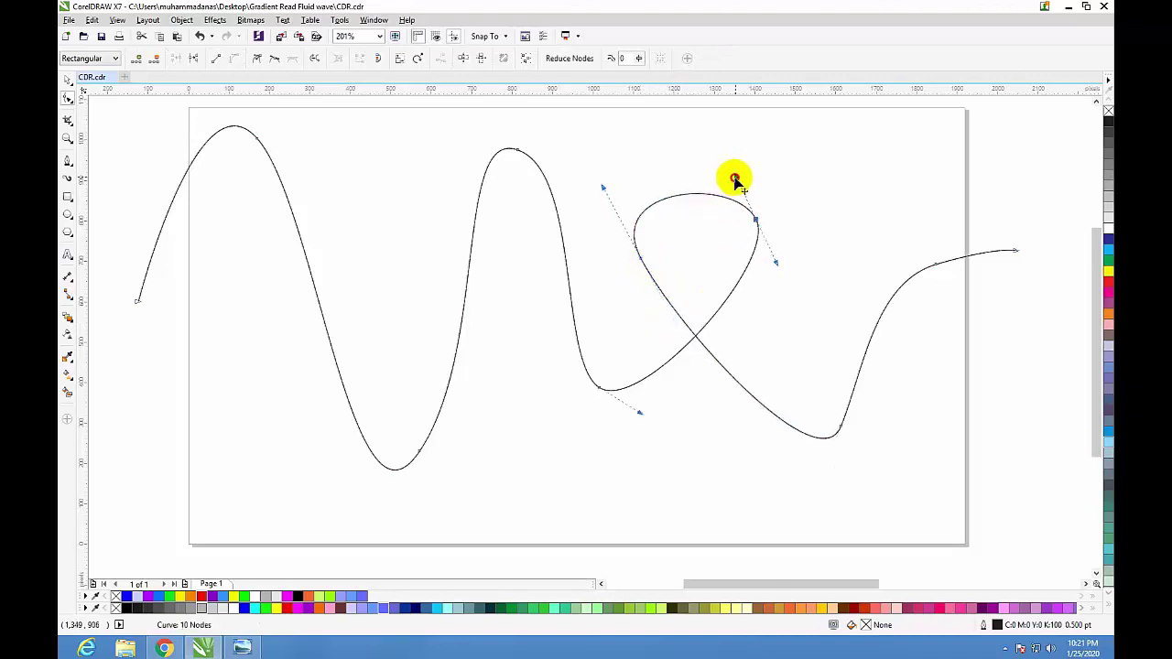
drag(735, 180, 737, 159)
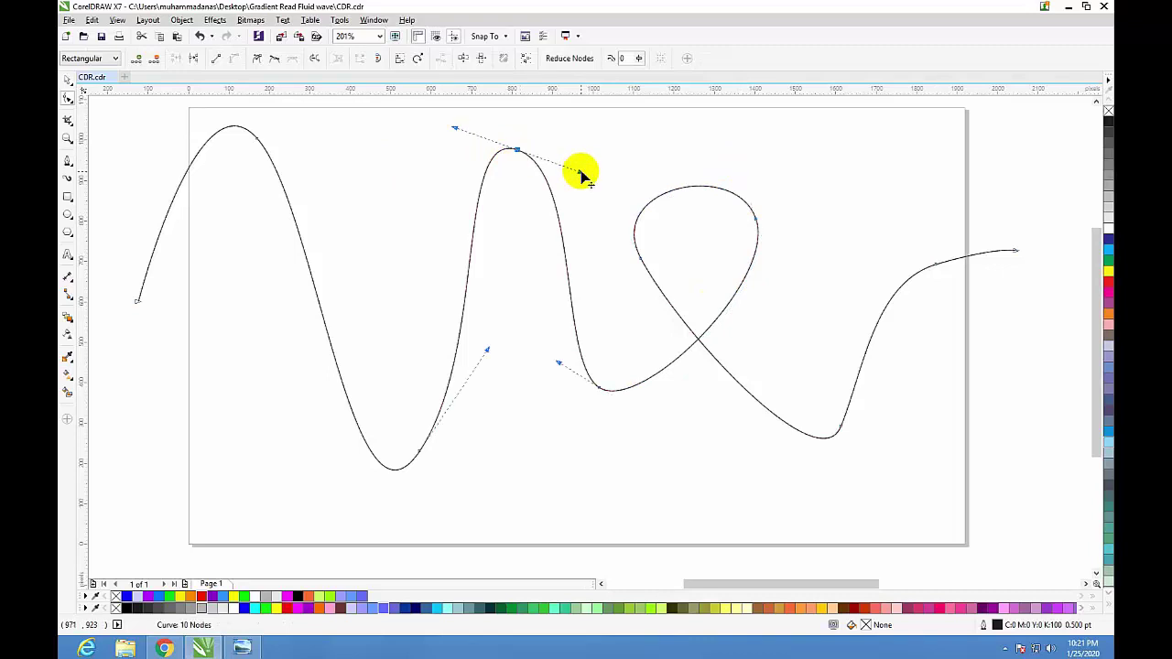
drag(581, 174, 615, 149)
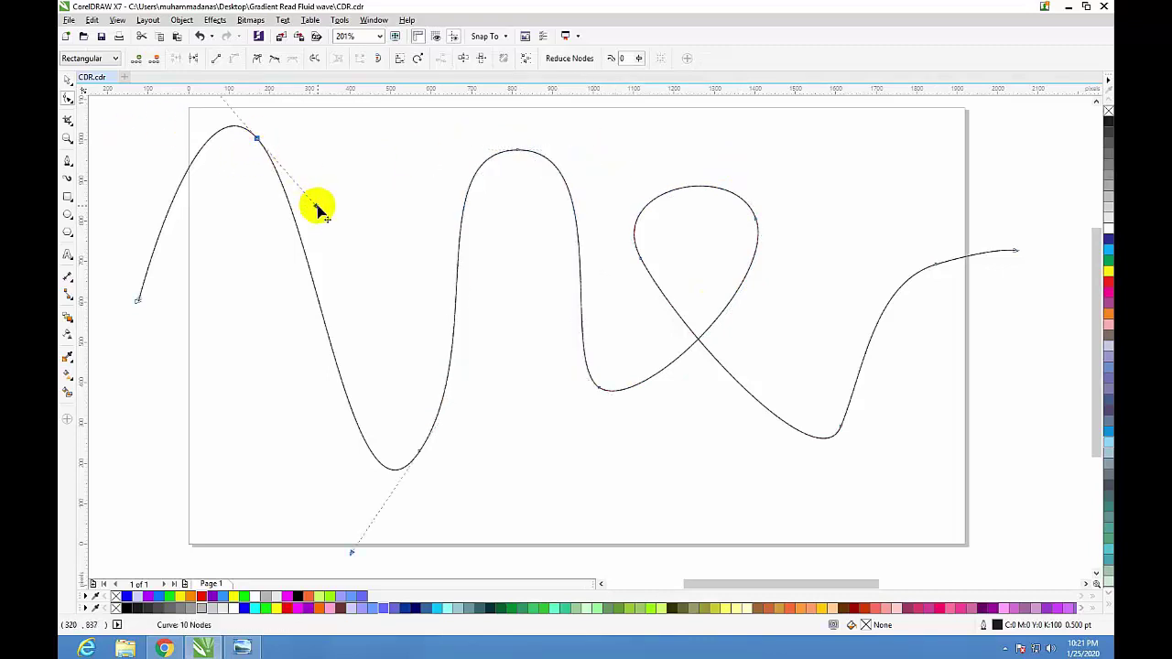
drag(317, 211, 342, 203)
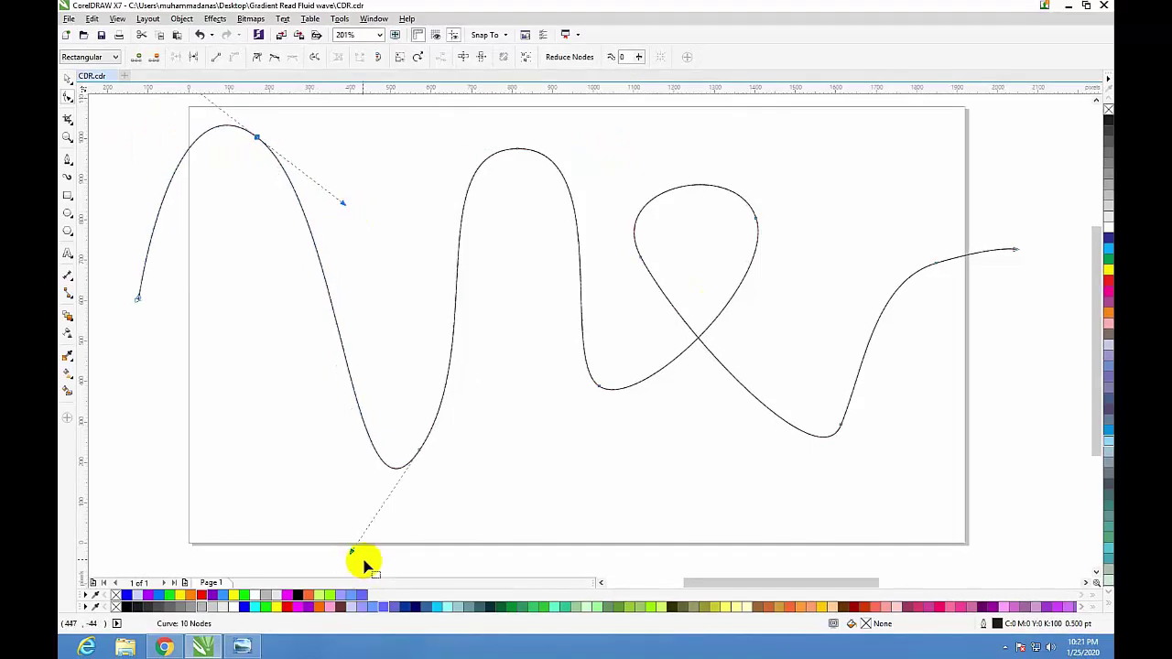
mouse_move(352, 552)
mouse_down()
mouse_move(325, 532)
mouse_move(336, 535)
mouse_up()
Round out the curve's lower-right bend, then zoom to fit the whole curve.
click(841, 424)
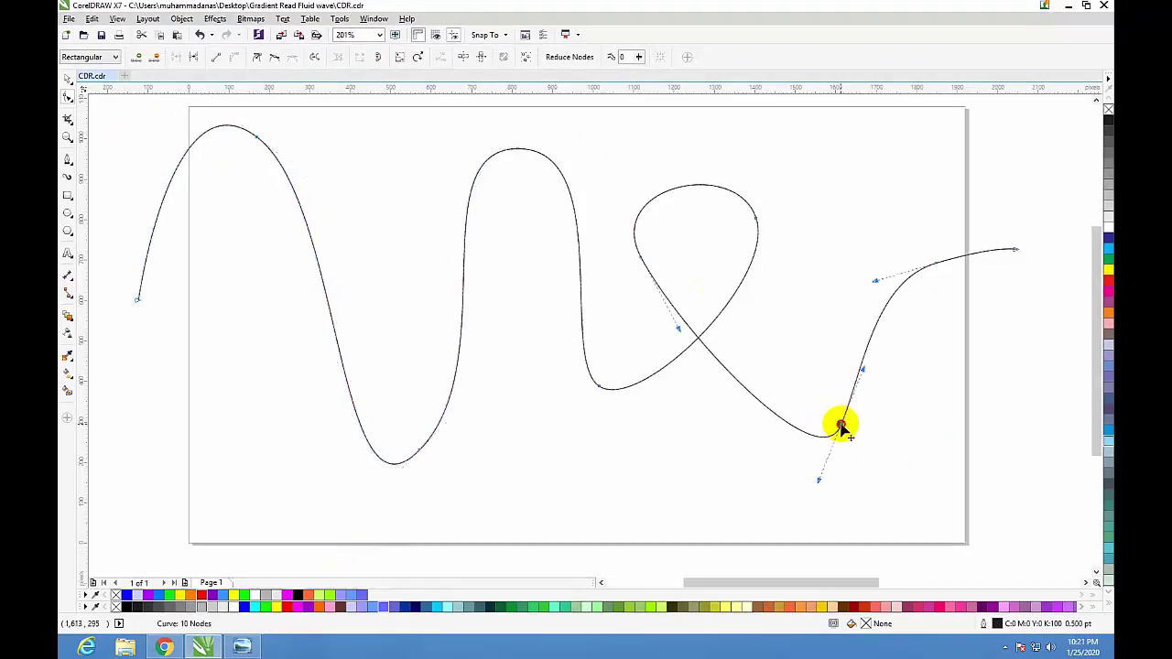
drag(821, 484, 779, 546)
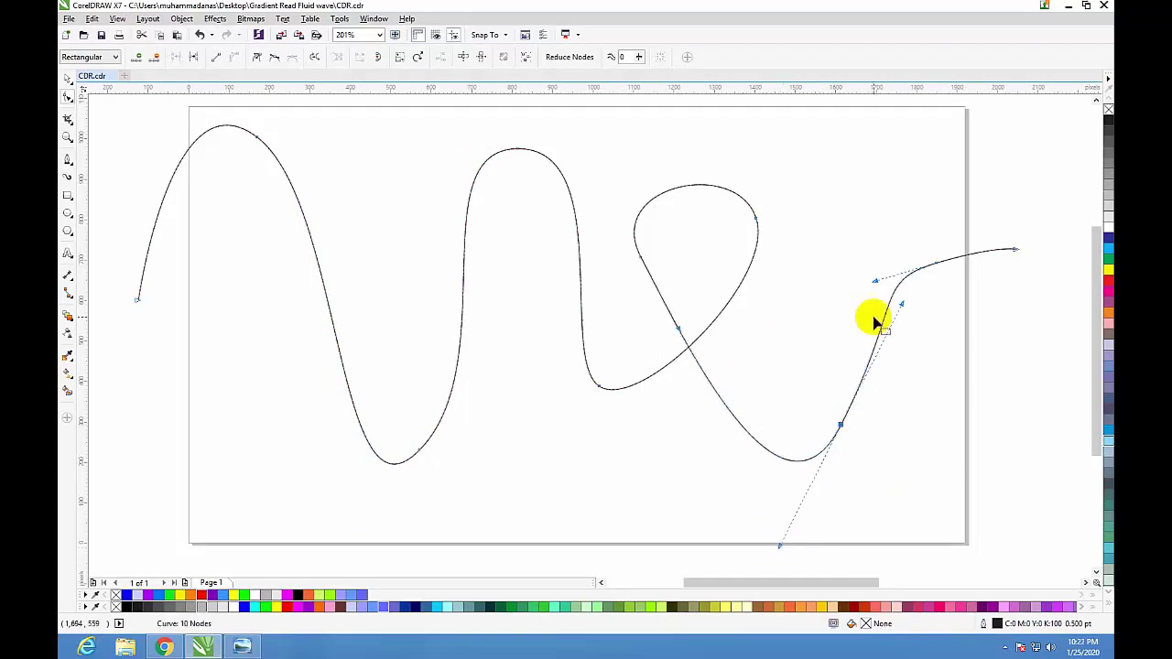
click(68, 79)
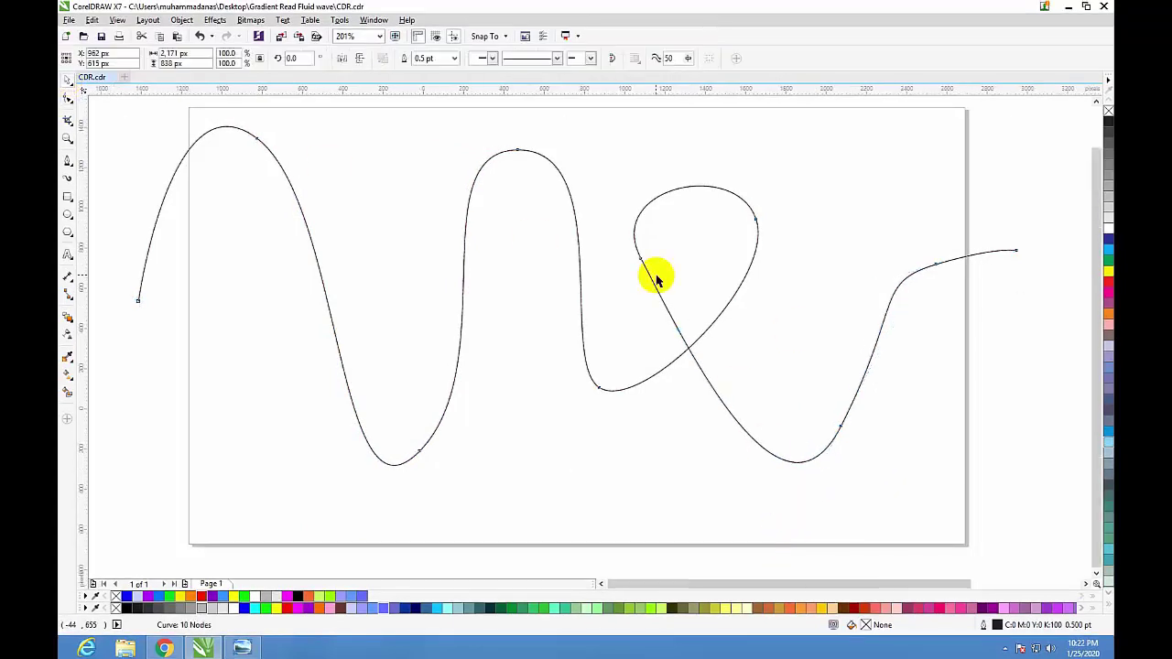
scroll(654, 269, down, 2)
drag(236, 164, 905, 475)
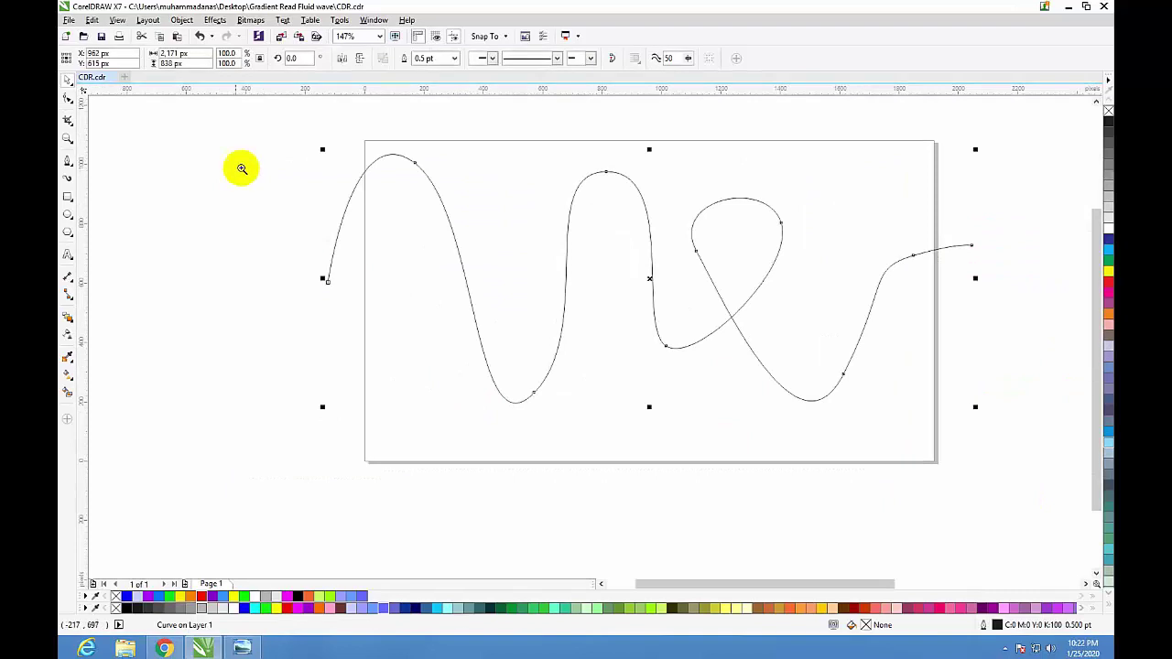
key(shift+F2)
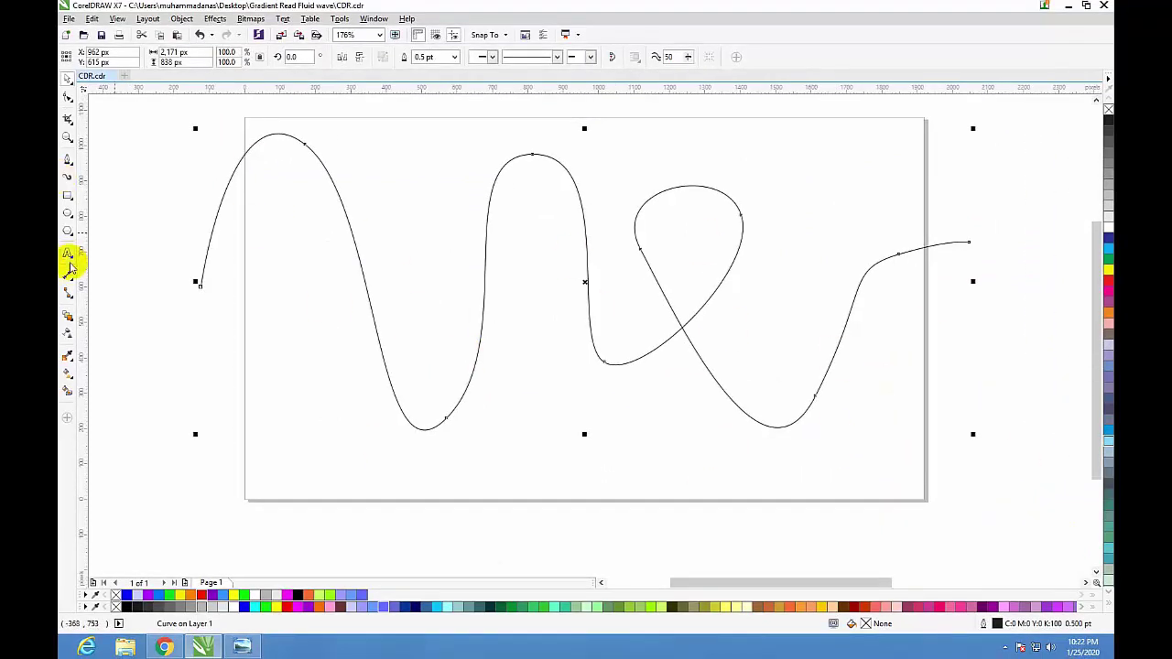
Draw a 128 × 128 px circle below-left of the page and zoom in on it.
click(68, 214)
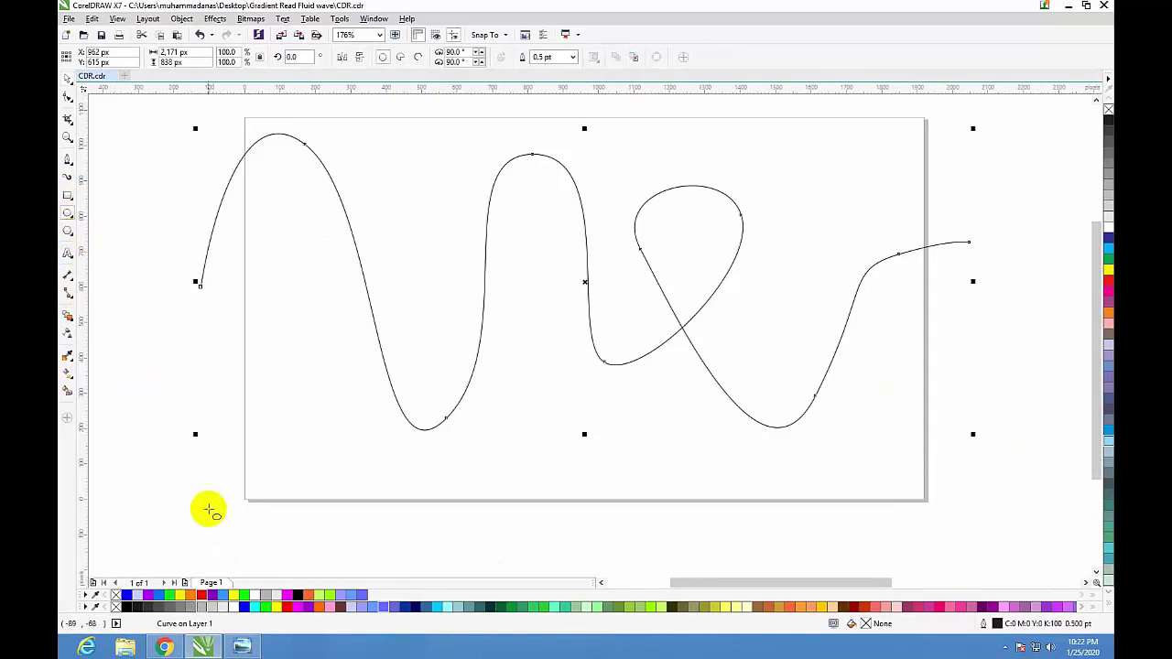
drag(197, 489, 231, 531)
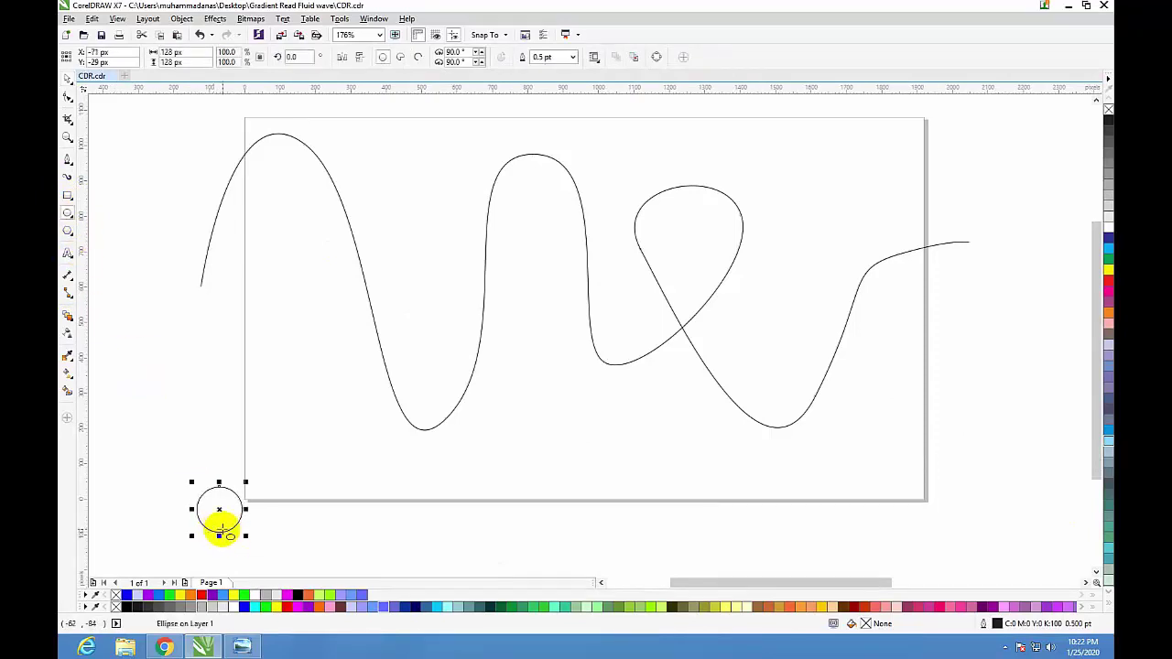
scroll(183, 476, up, 3)
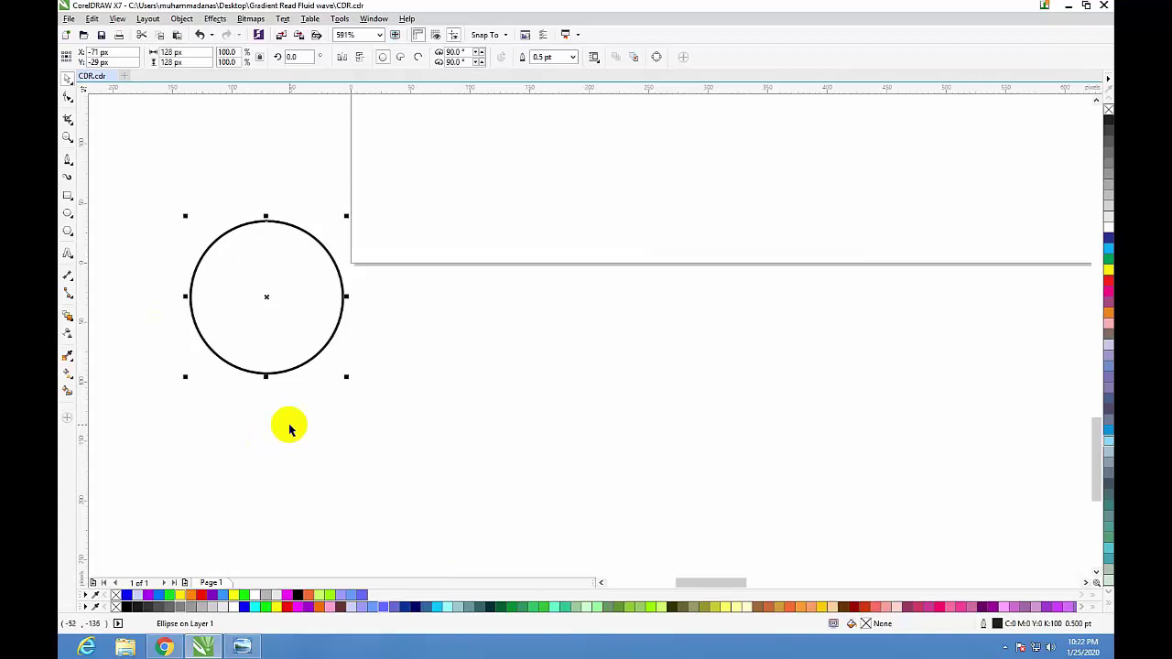
Give the circle a vertical fountain fill with an orange top stop.
key(g)
drag(265, 362, 265, 238)
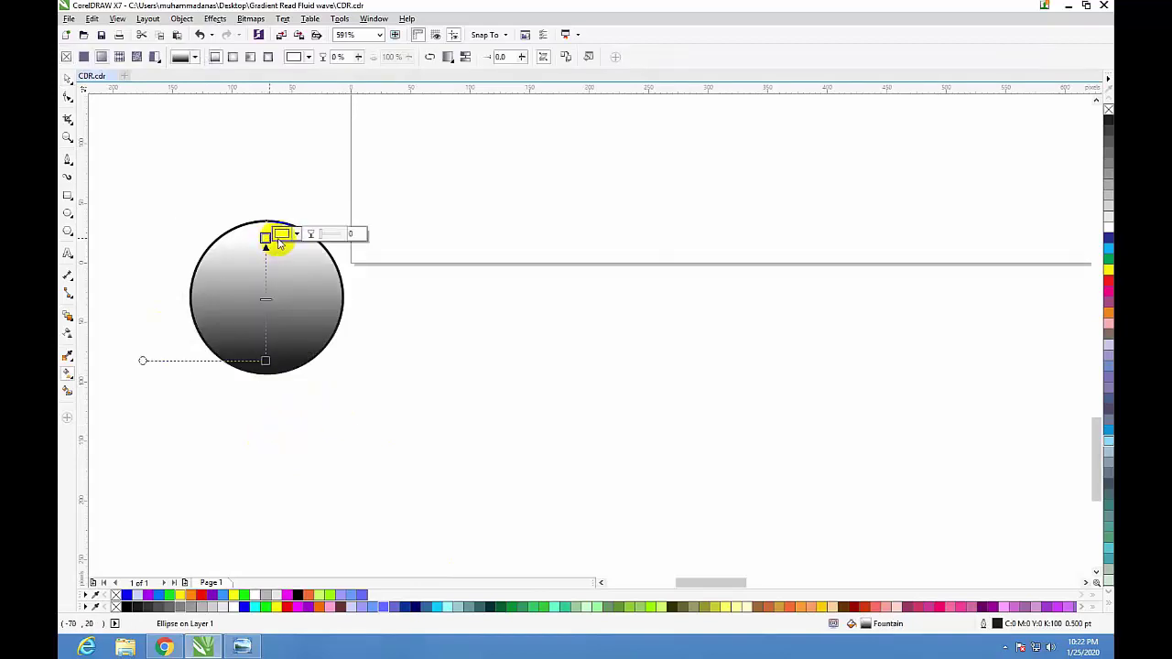
click(297, 236)
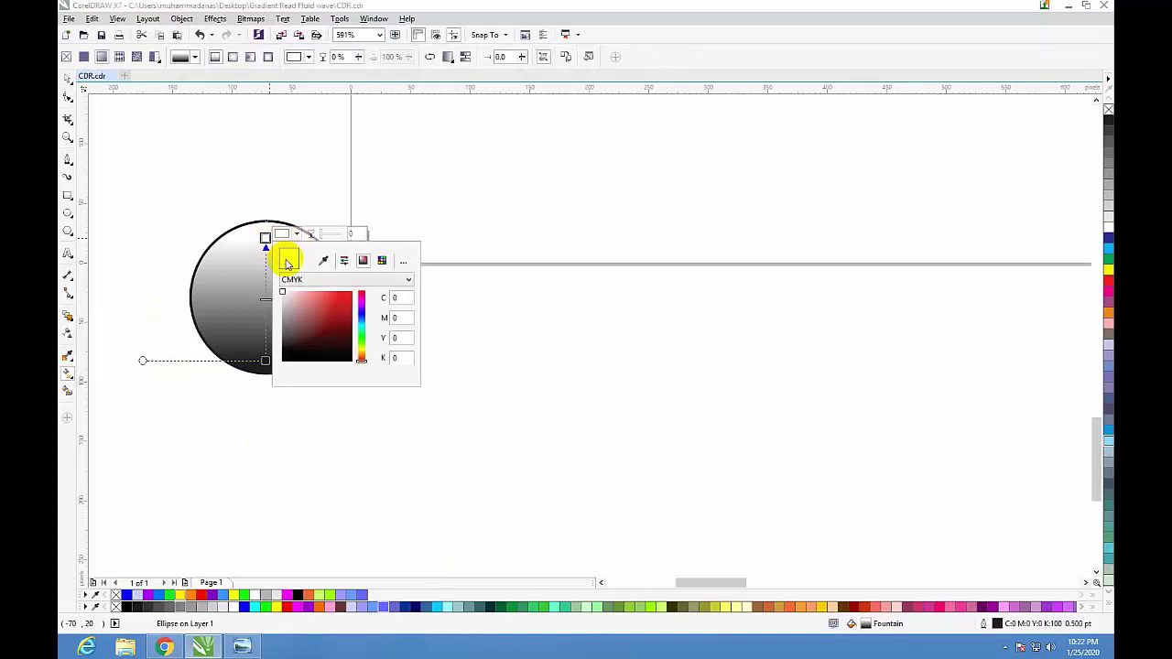
click(323, 260)
click(321, 597)
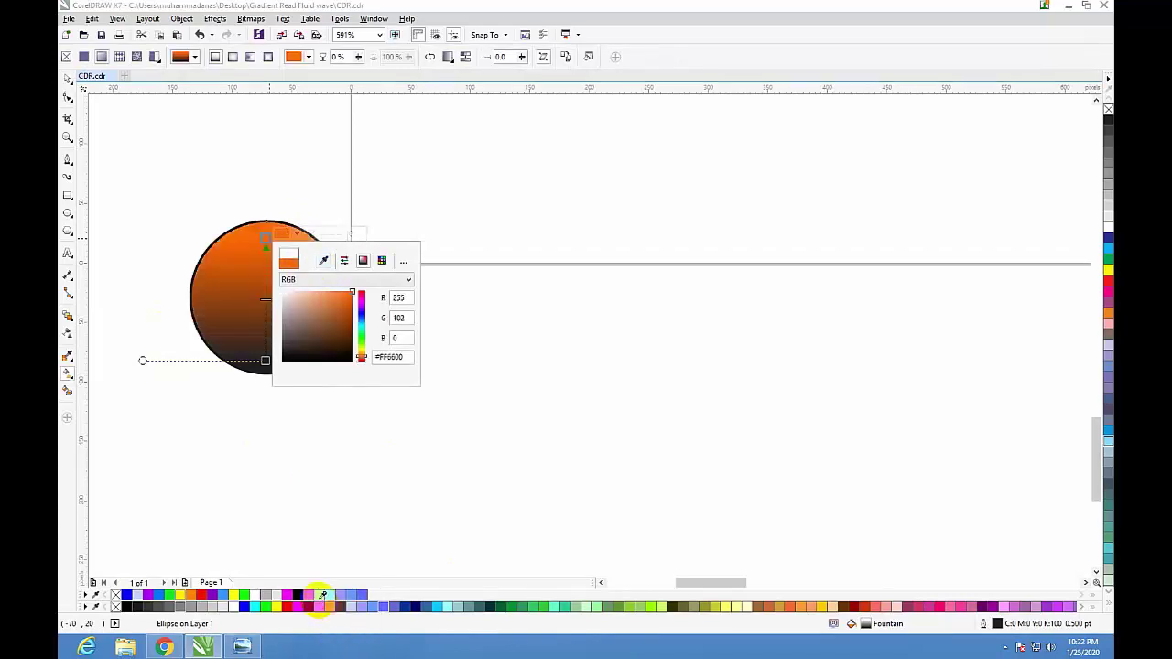
Set the bottom gradient stop to black (#000000) and nudge the gradient's end point up.
click(265, 362)
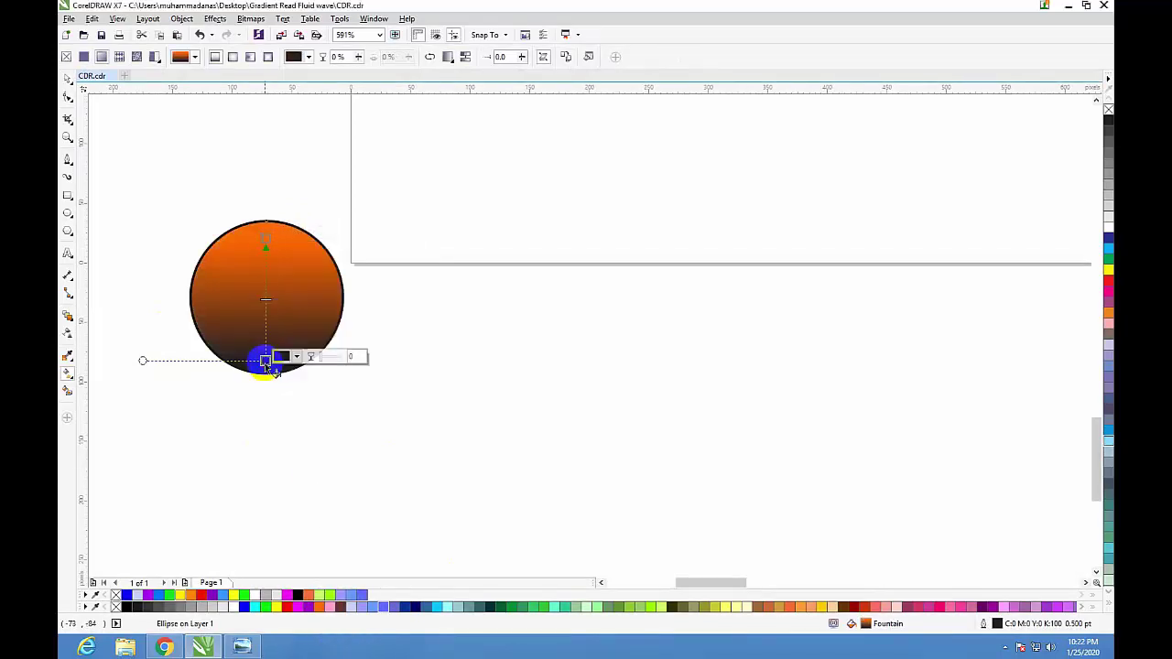
click(296, 356)
click(323, 383)
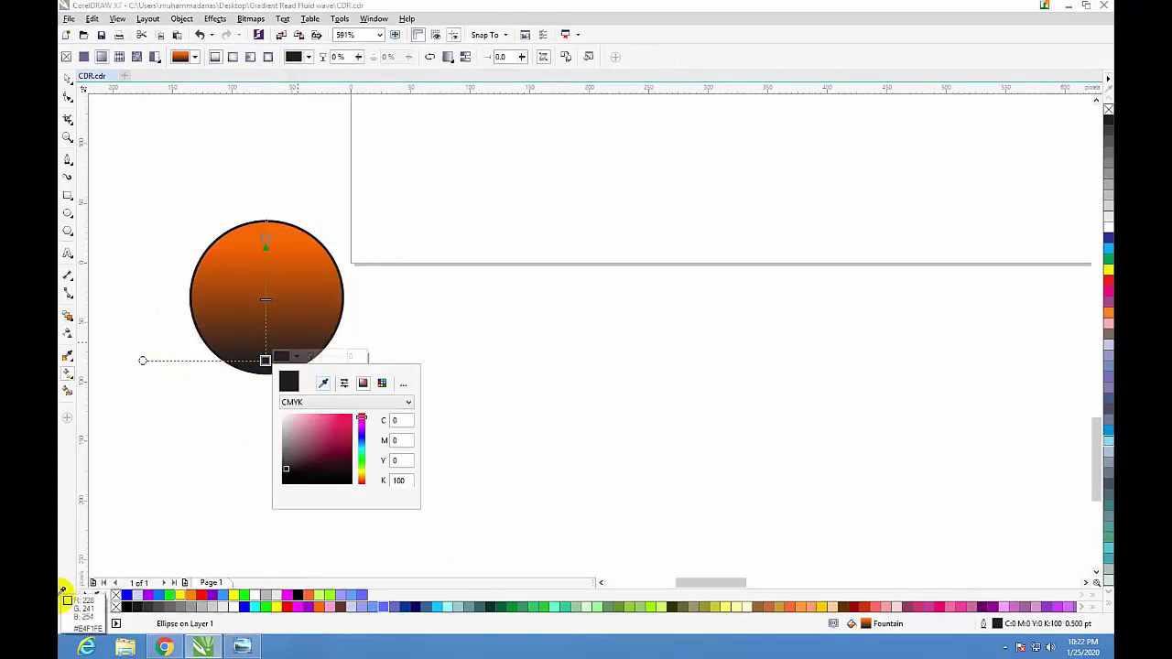
click(136, 601)
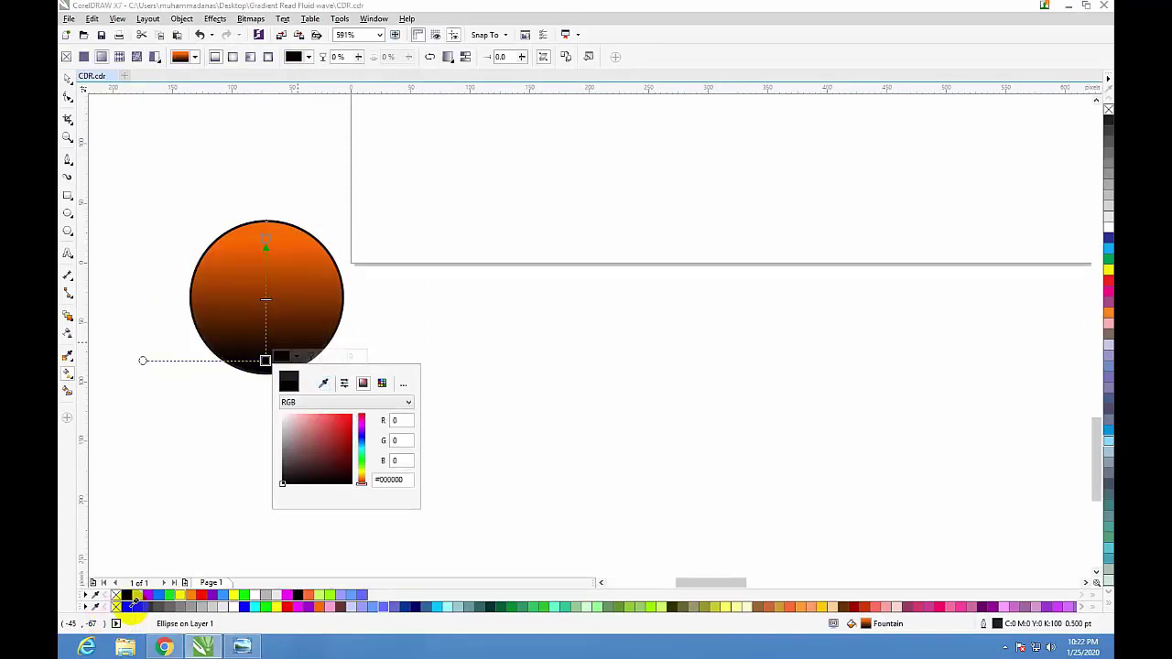
click(68, 79)
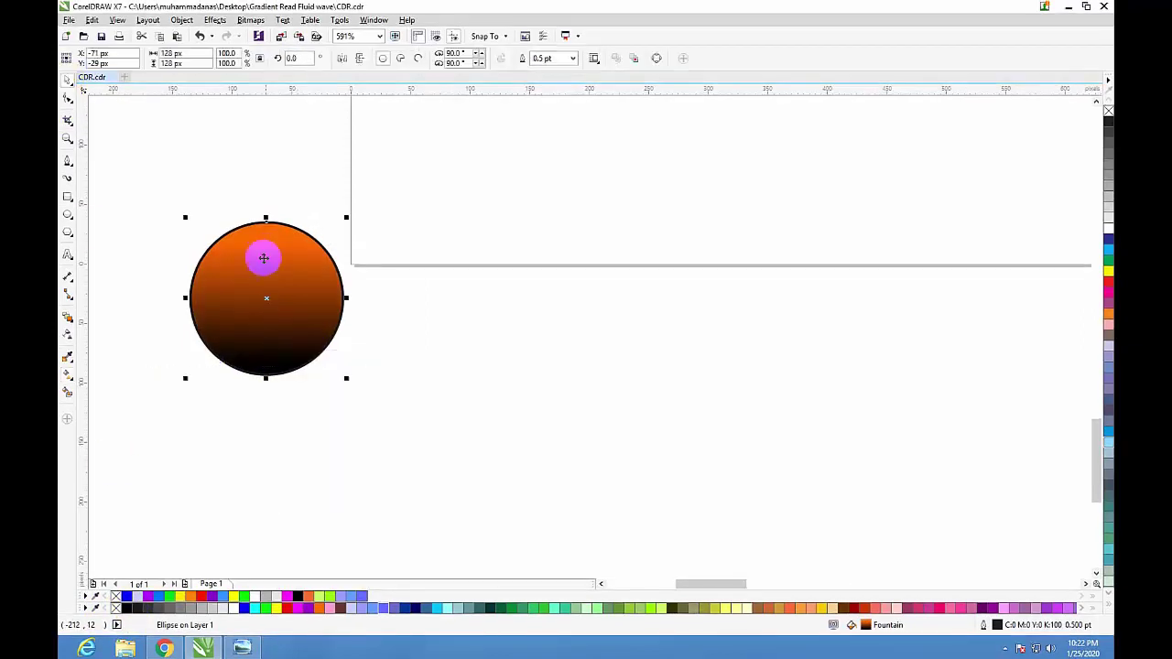
key(g)
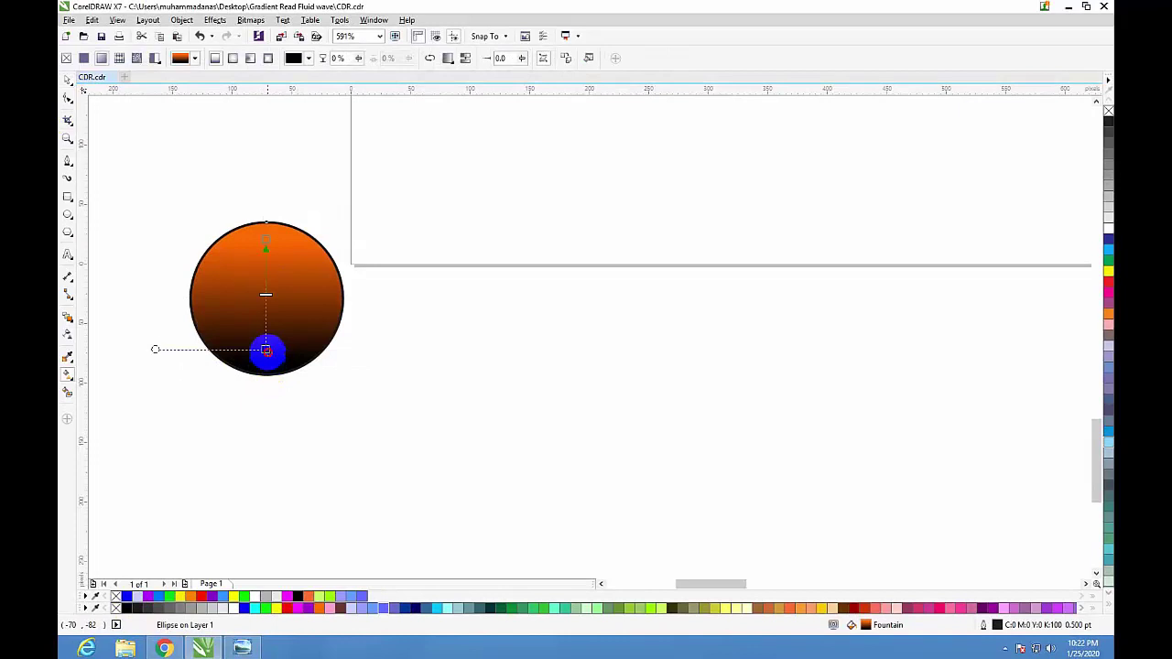
drag(265, 350, 258, 257)
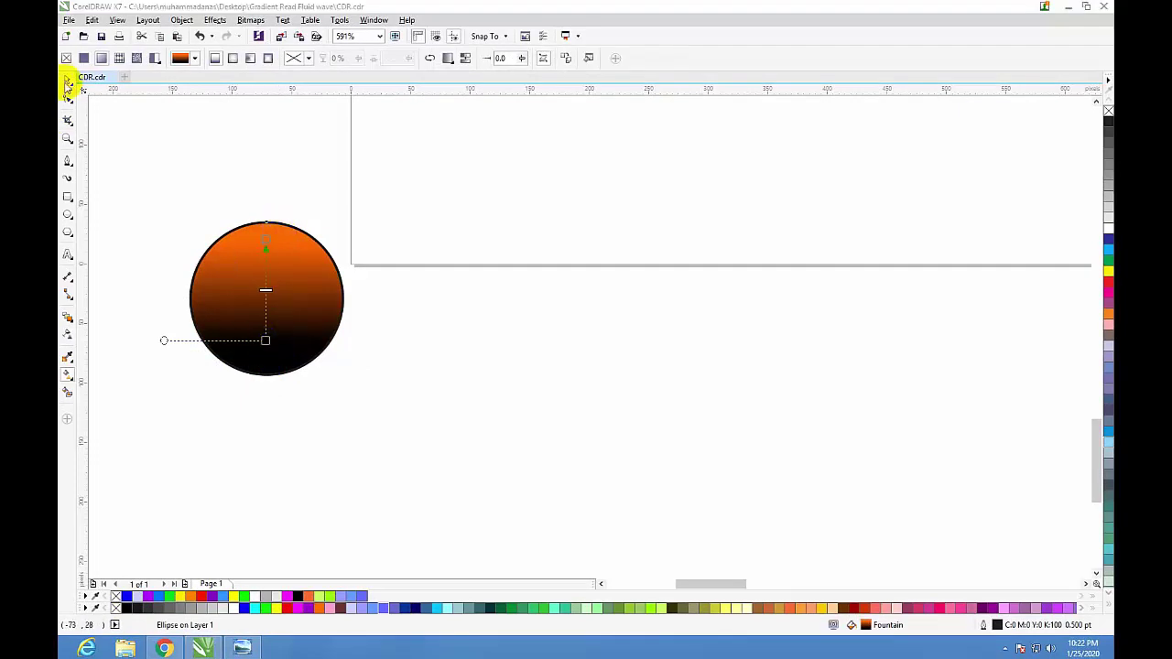
click(67, 79)
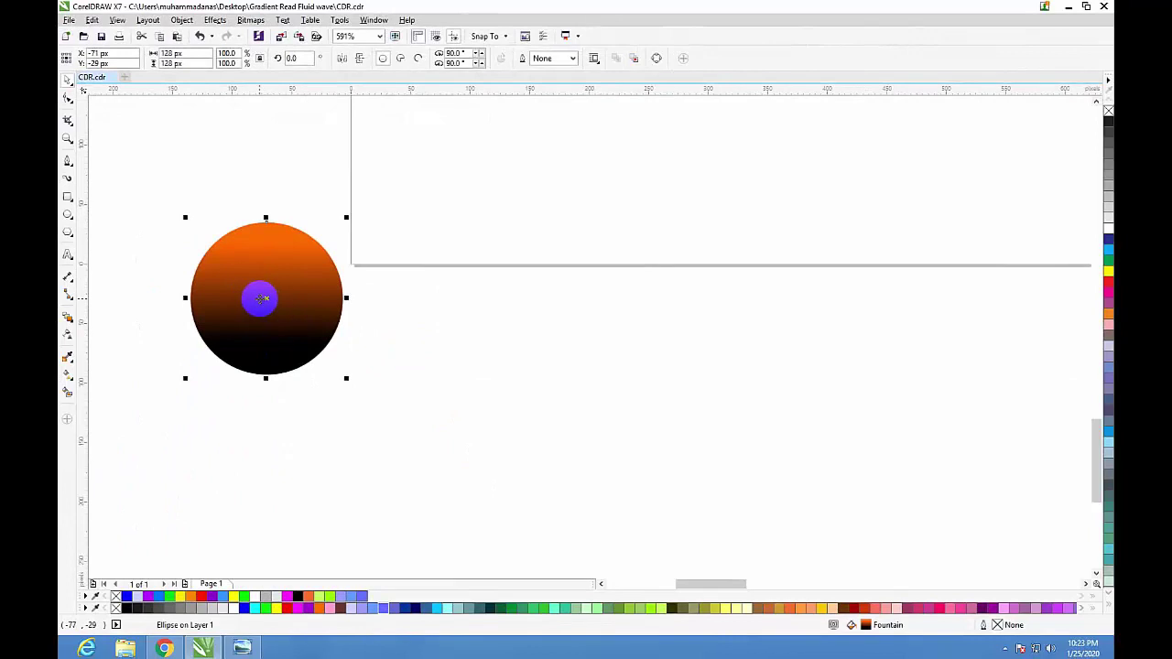
Duplicate the circle to the right and blend the two circles with 5 steps.
drag(232, 298, 787, 306)
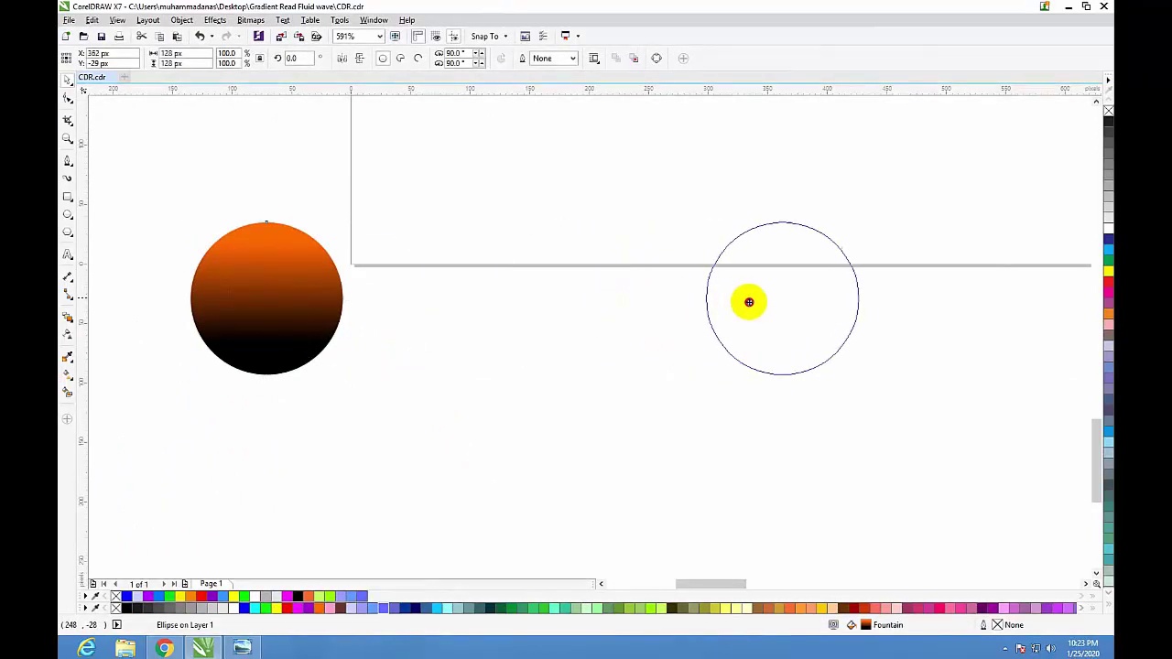
right_click(789, 306)
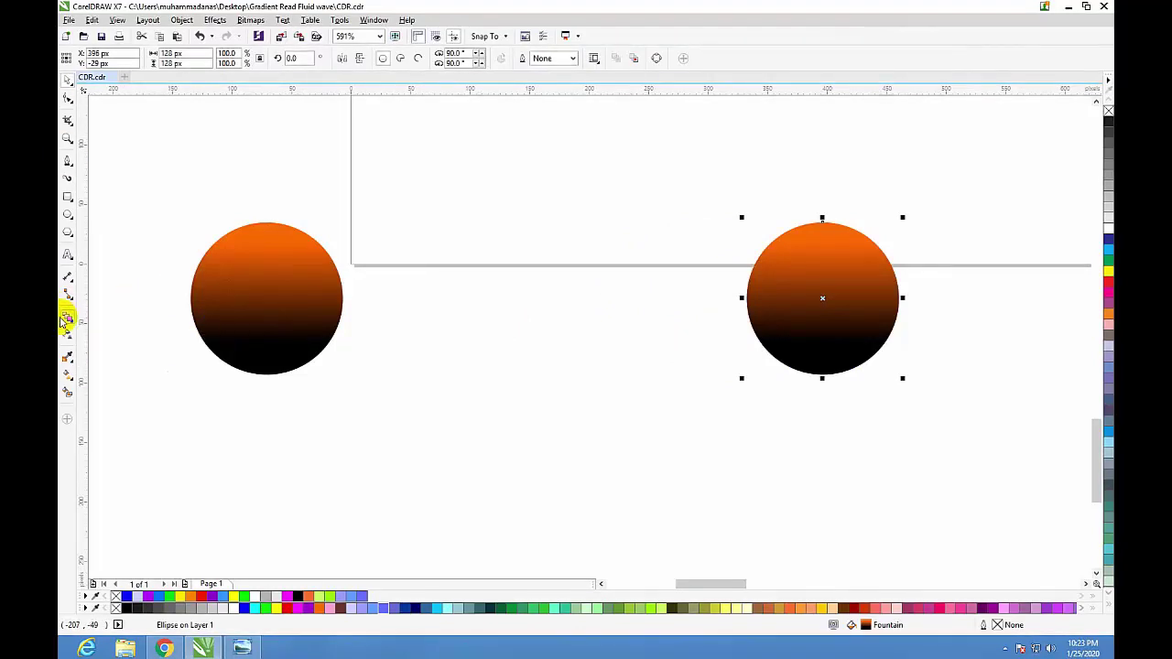
click(67, 319)
click(261, 316)
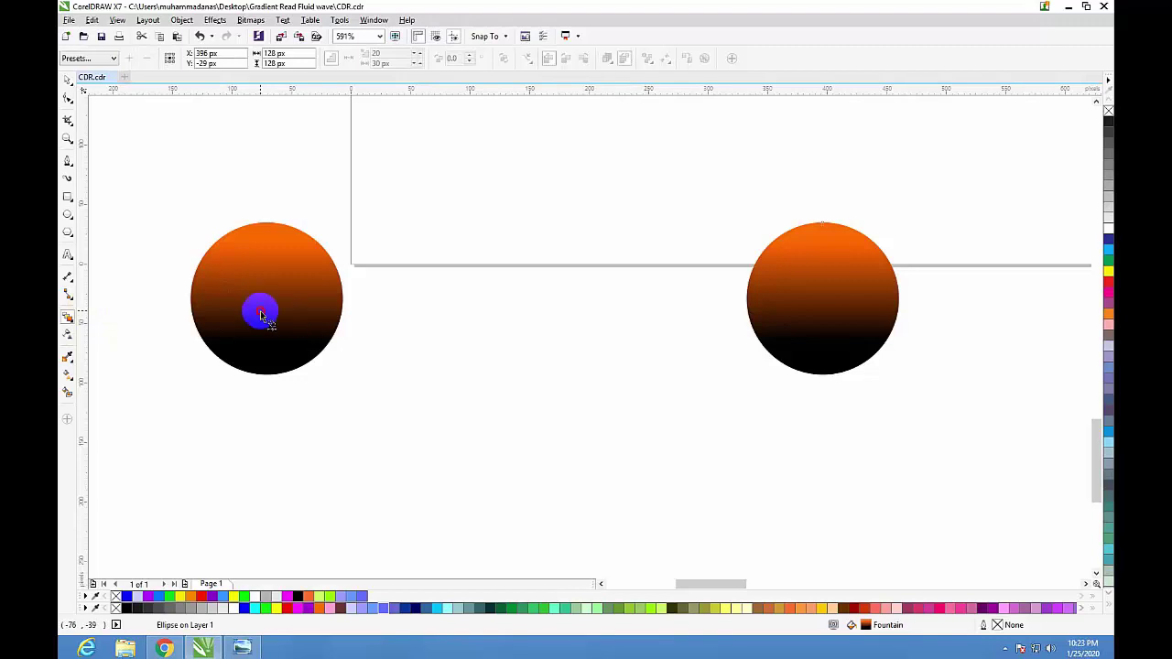
drag(261, 316, 779, 283)
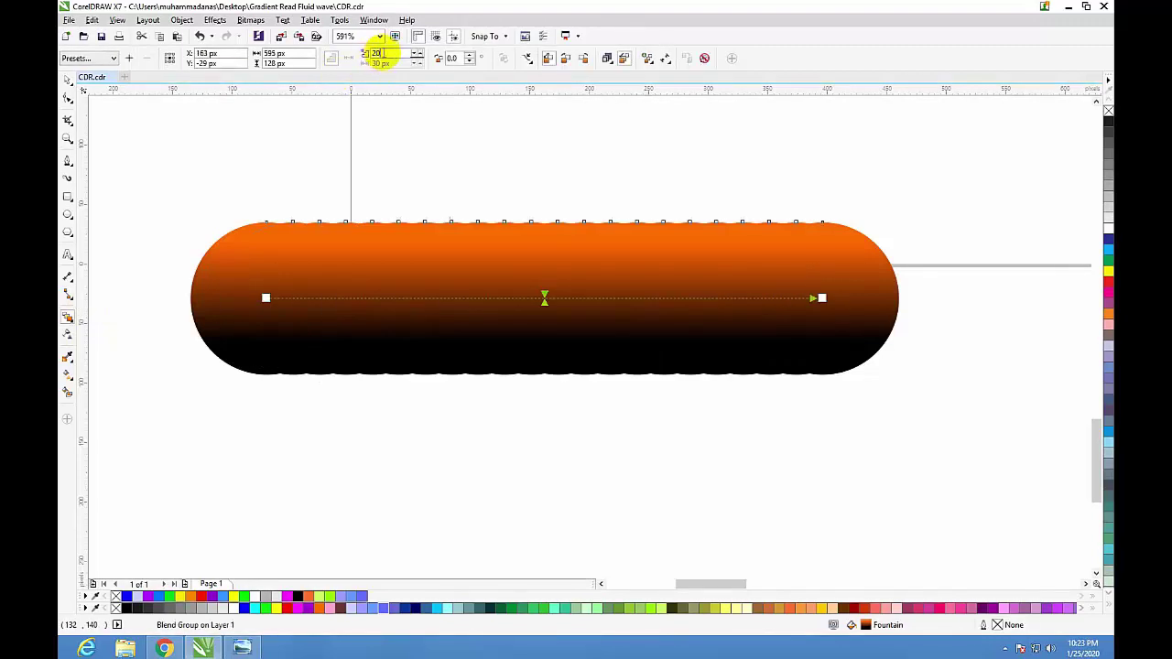
text(1)
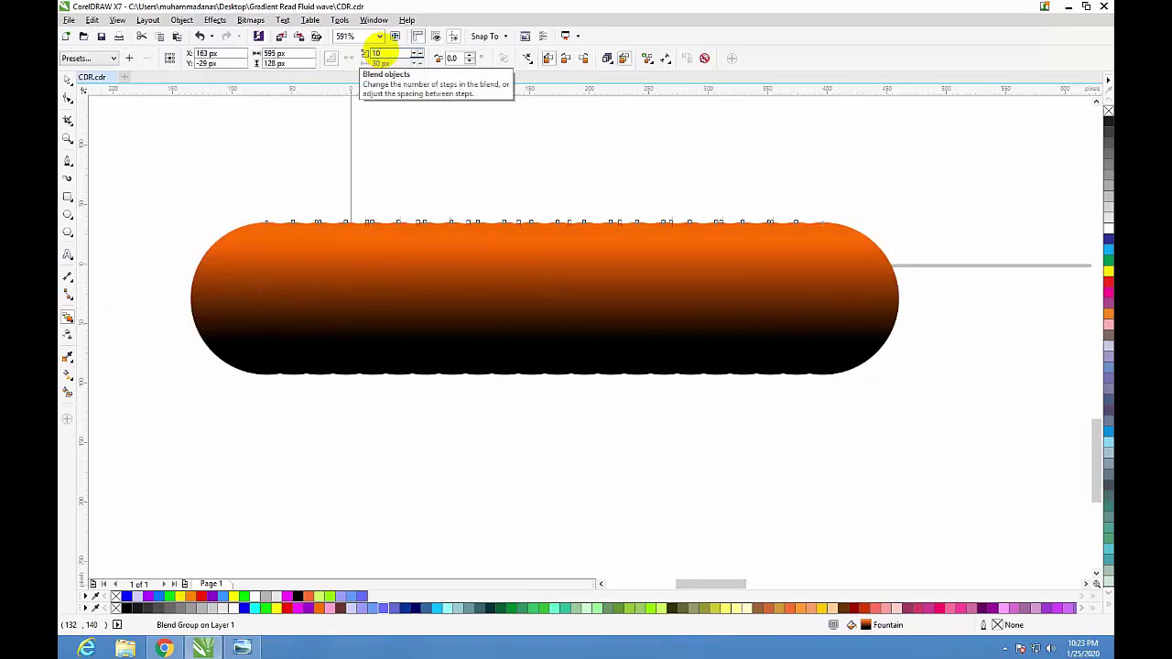
key(Return)
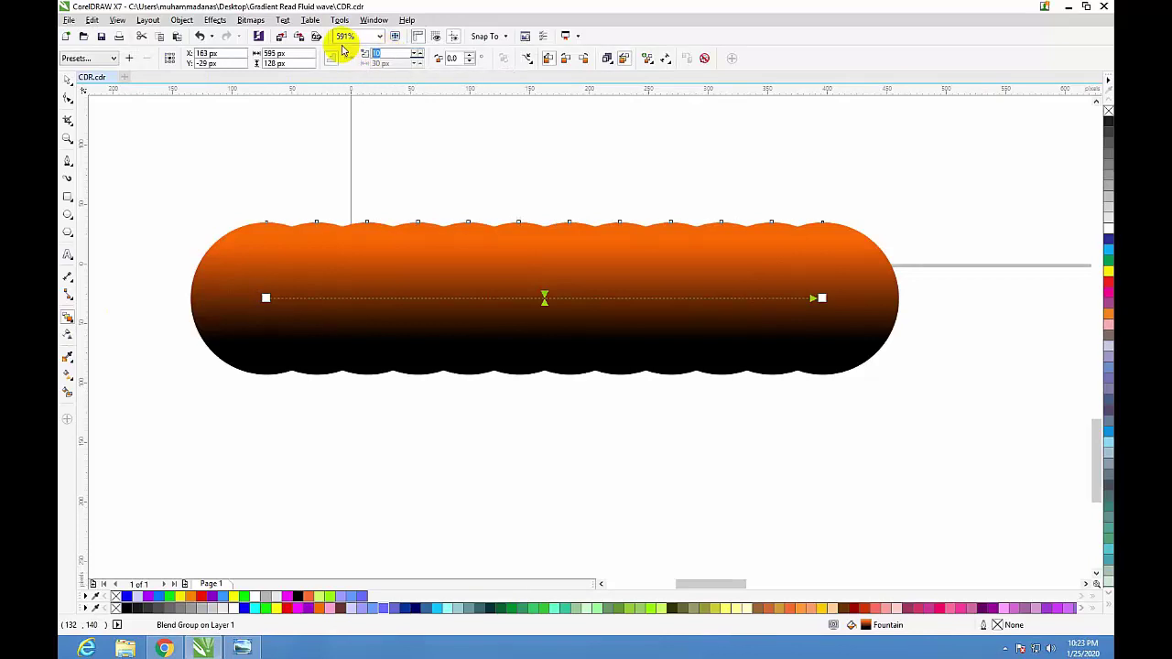
text(5)
key(Return)
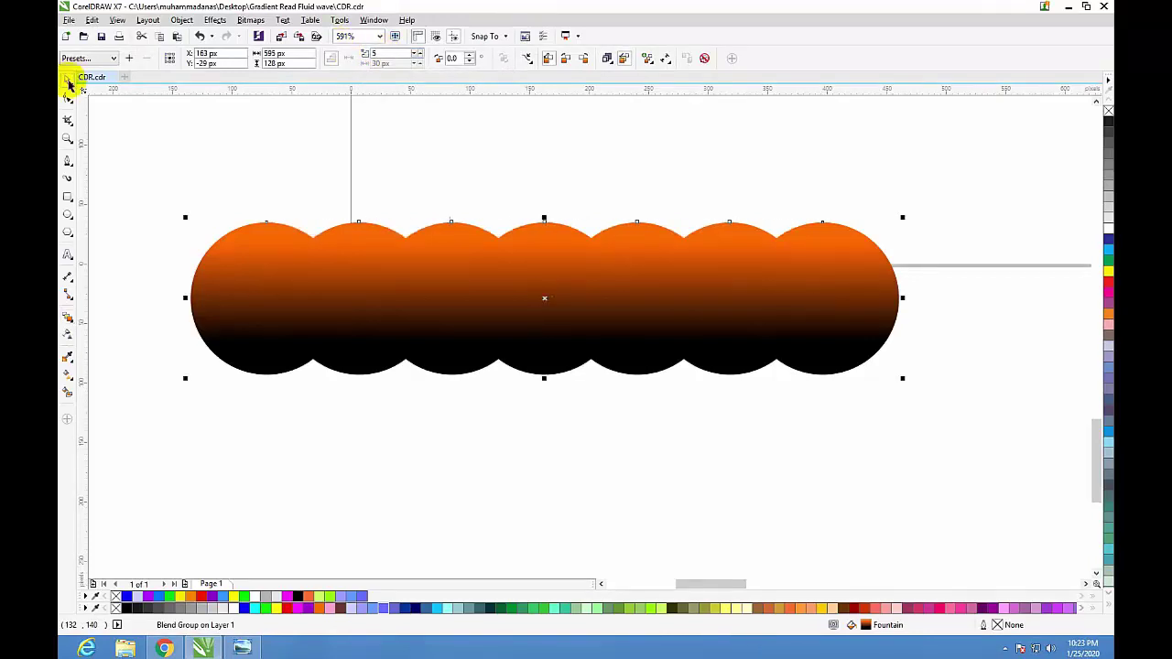
Zoom out to bring the wavy curve and the circle blend into view.
key(z)
right_click(521, 244)
right_click(607, 257)
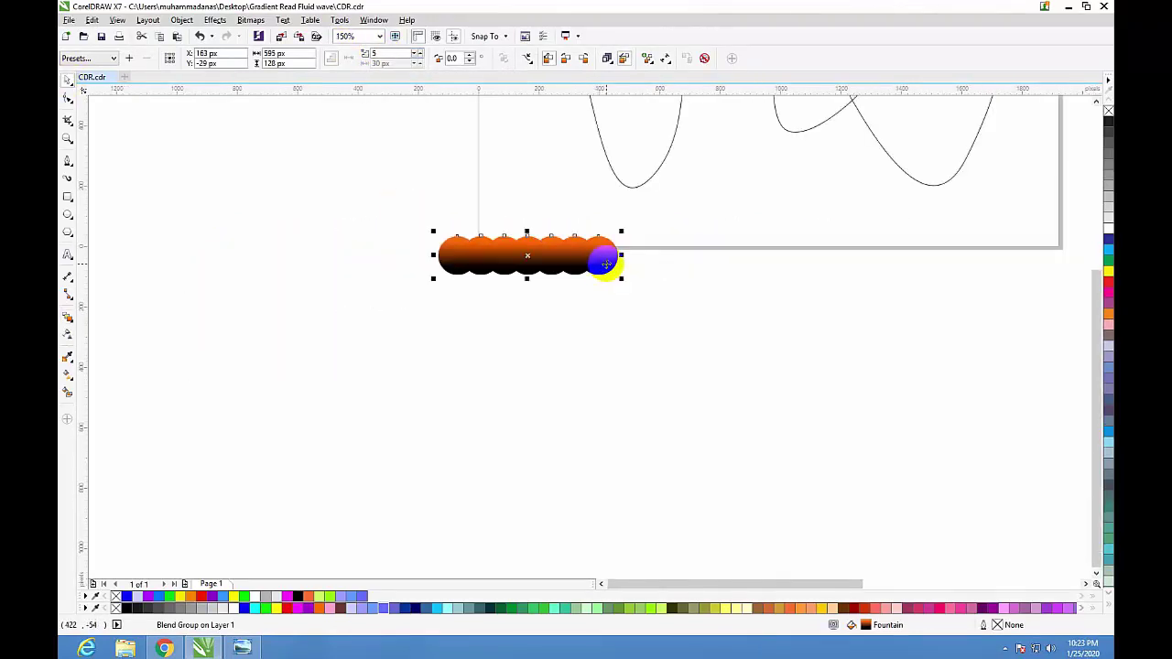
right_click(549, 206)
click(646, 254)
Attach the orange circle blend to the wavy curve via Path properties > New Path.
drag(312, 128, 810, 474)
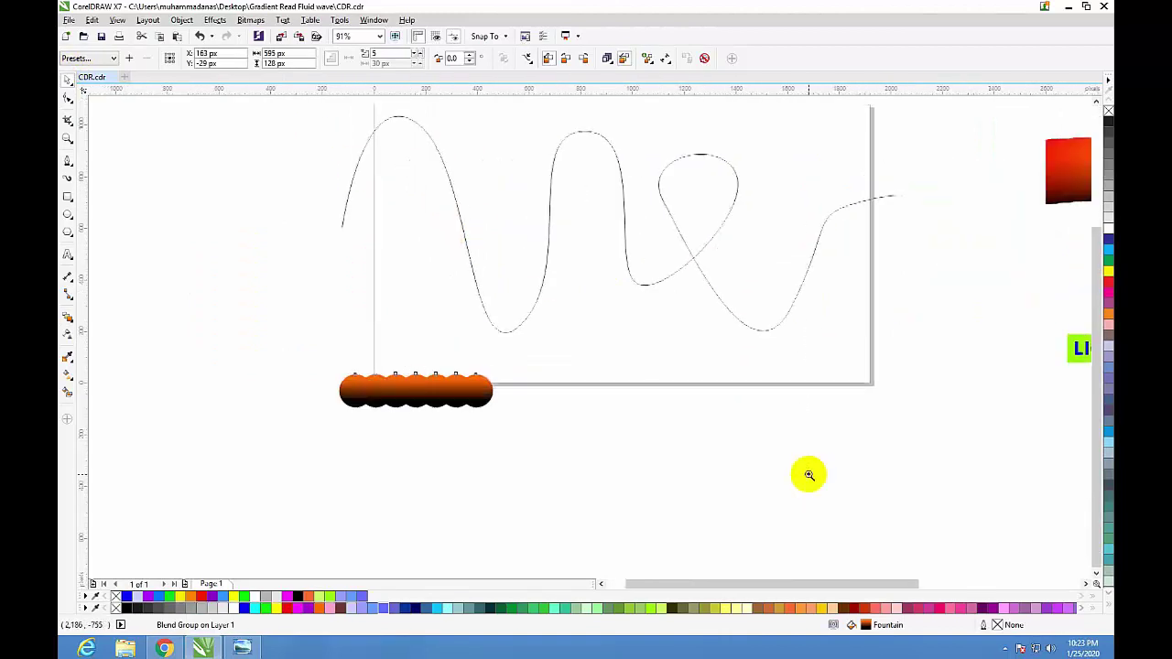
click(68, 81)
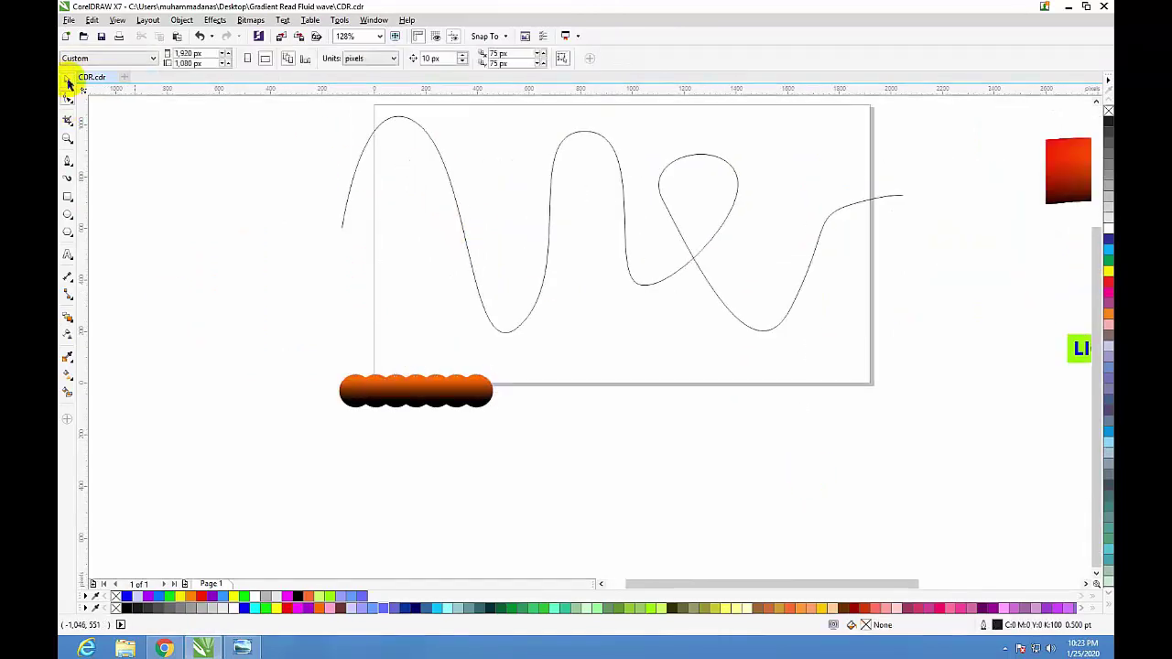
drag(230, 350, 541, 453)
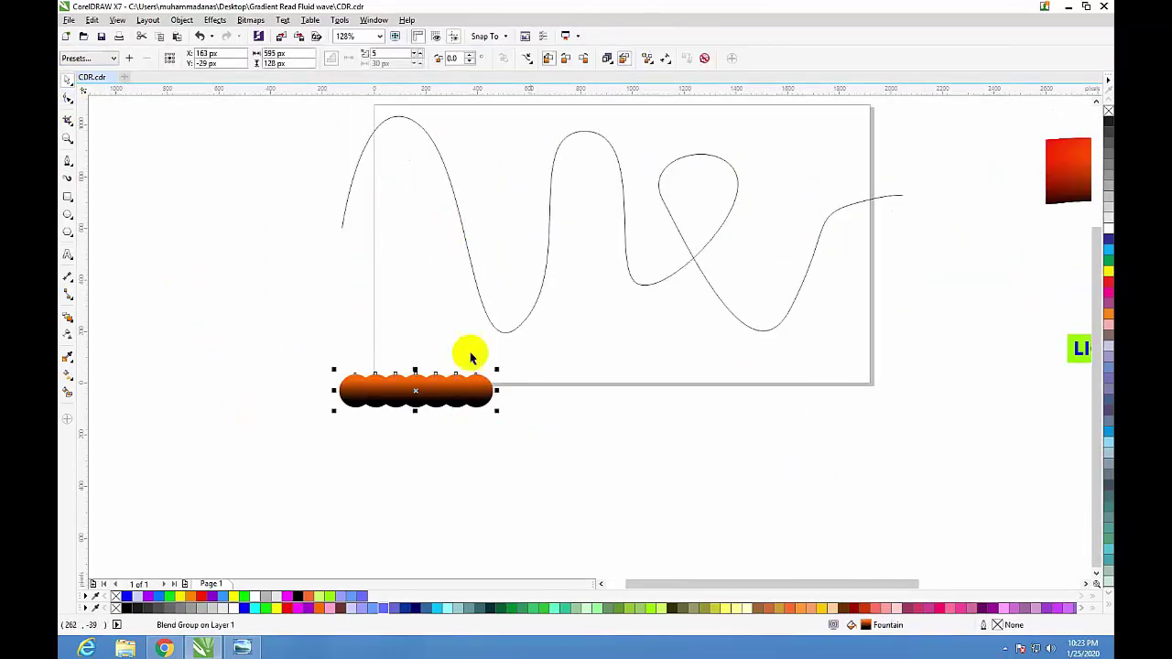
click(529, 62)
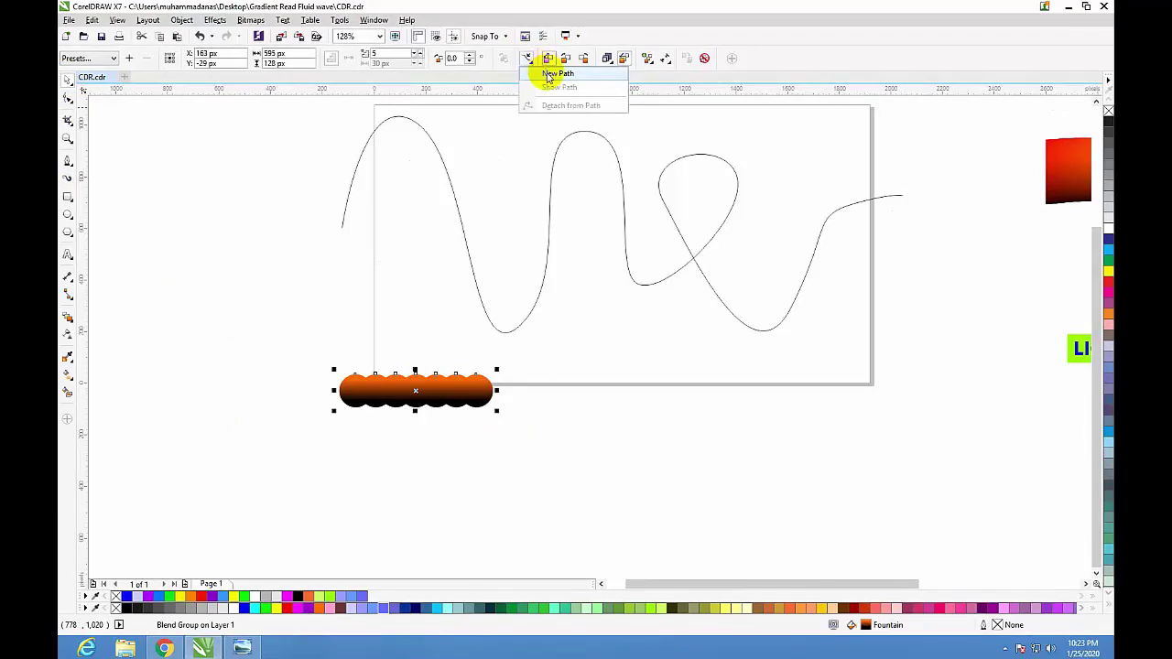
click(548, 75)
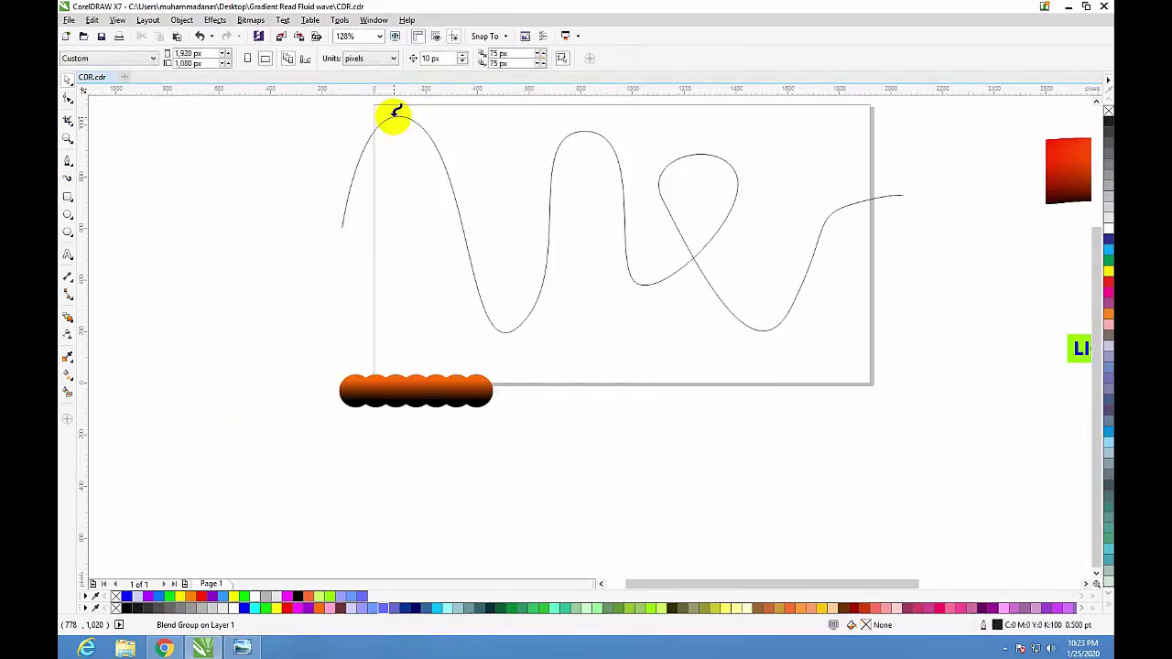
click(396, 112)
click(503, 415)
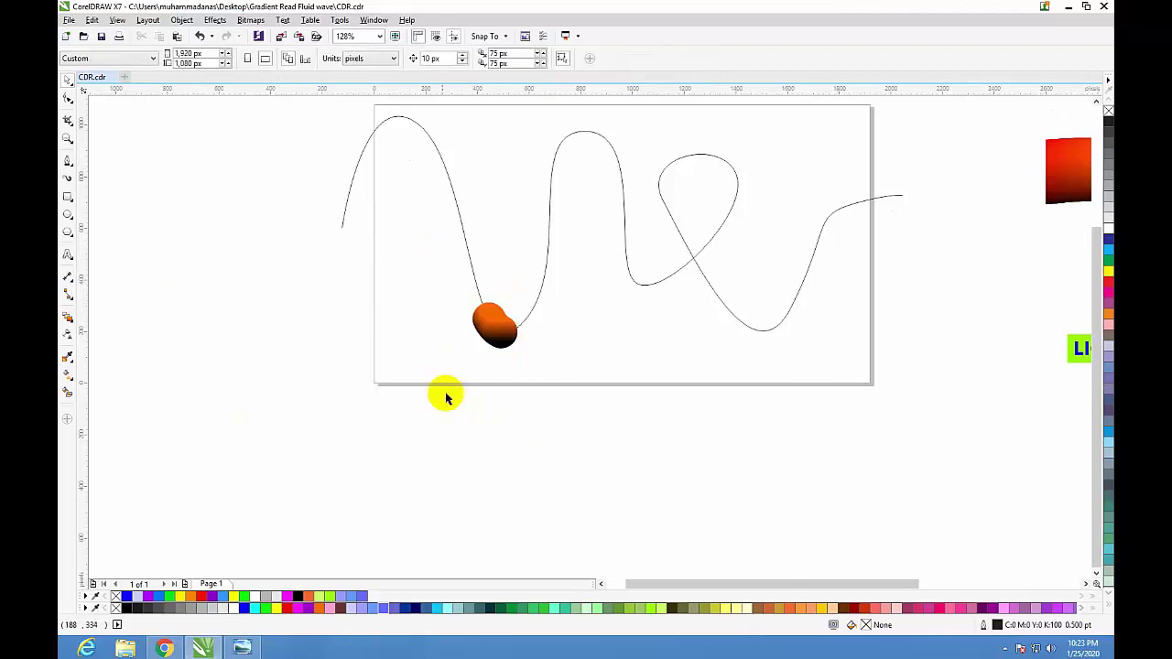
Drag the blend's end circles to the curve's right and left ends, then reselect the blend.
click(510, 342)
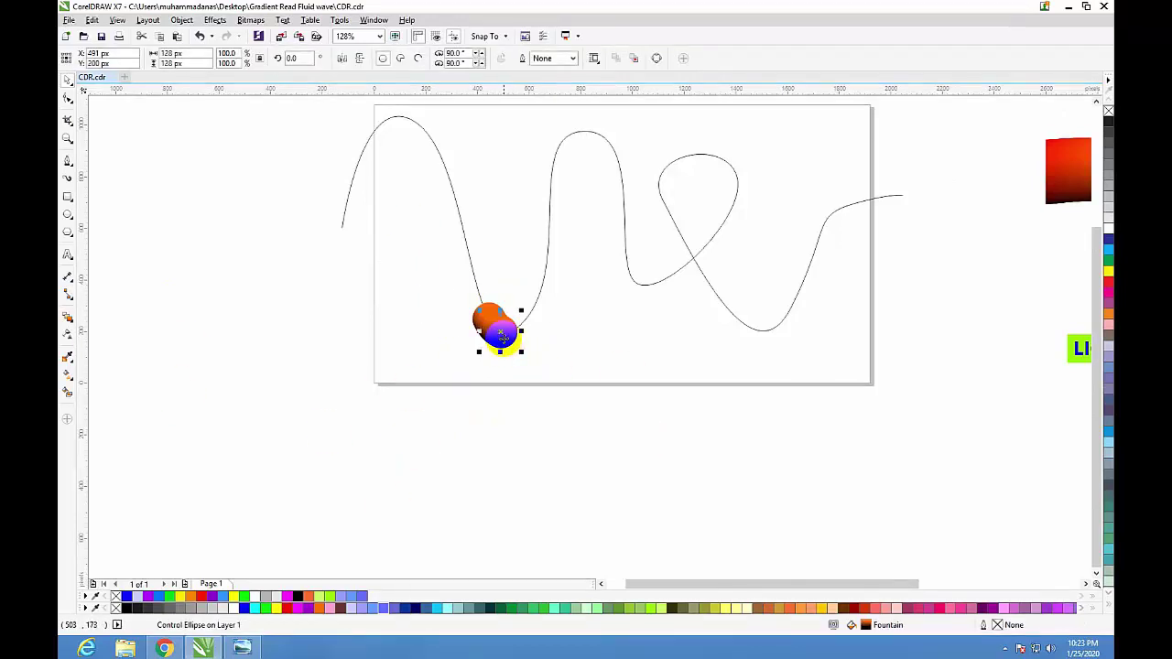
mouse_move(503, 339)
mouse_down()
mouse_move(630, 158)
mouse_move(955, 189)
mouse_up()
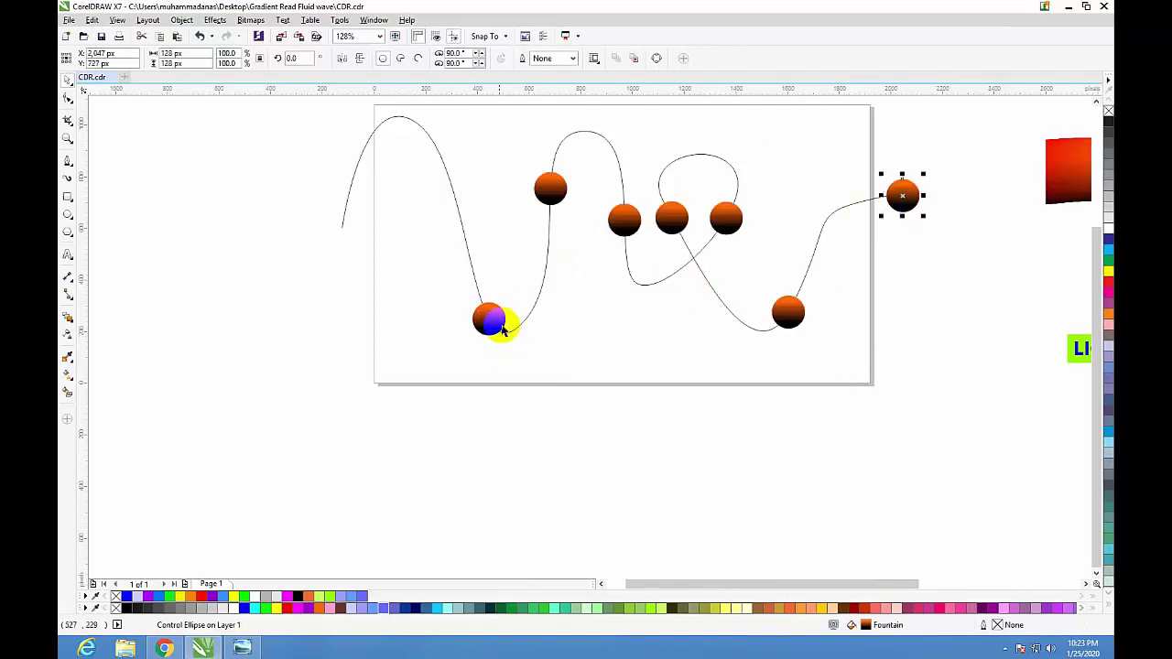
mouse_move(490, 321)
mouse_down()
mouse_move(324, 173)
mouse_move(303, 228)
mouse_up()
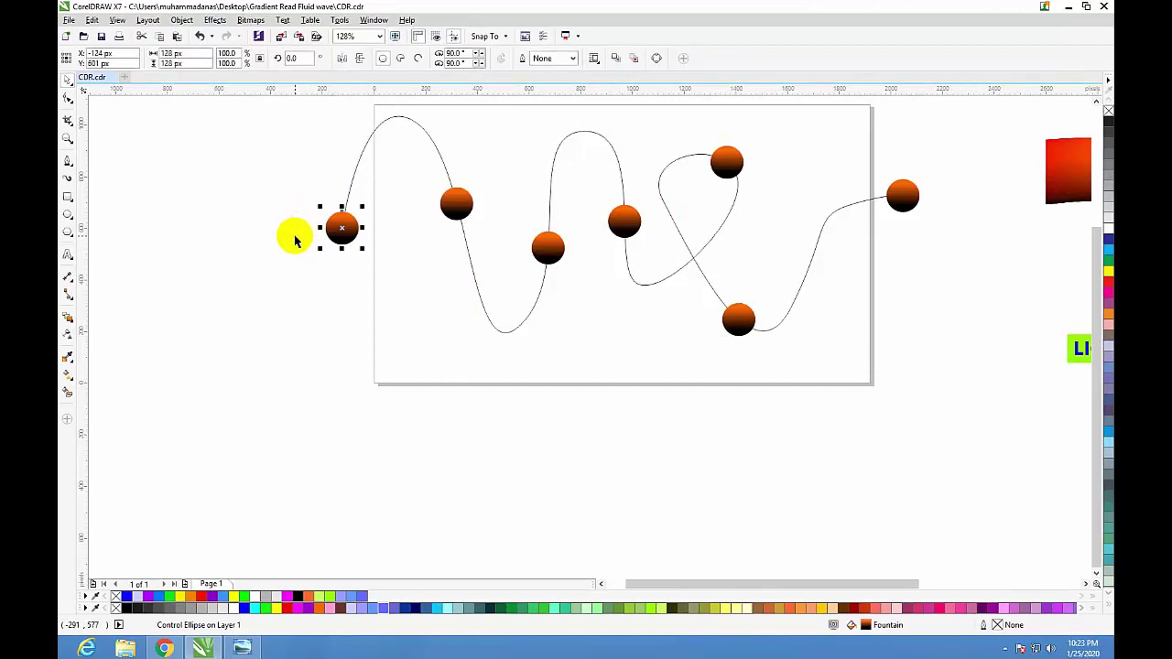
key(z)
drag(281, 105, 934, 393)
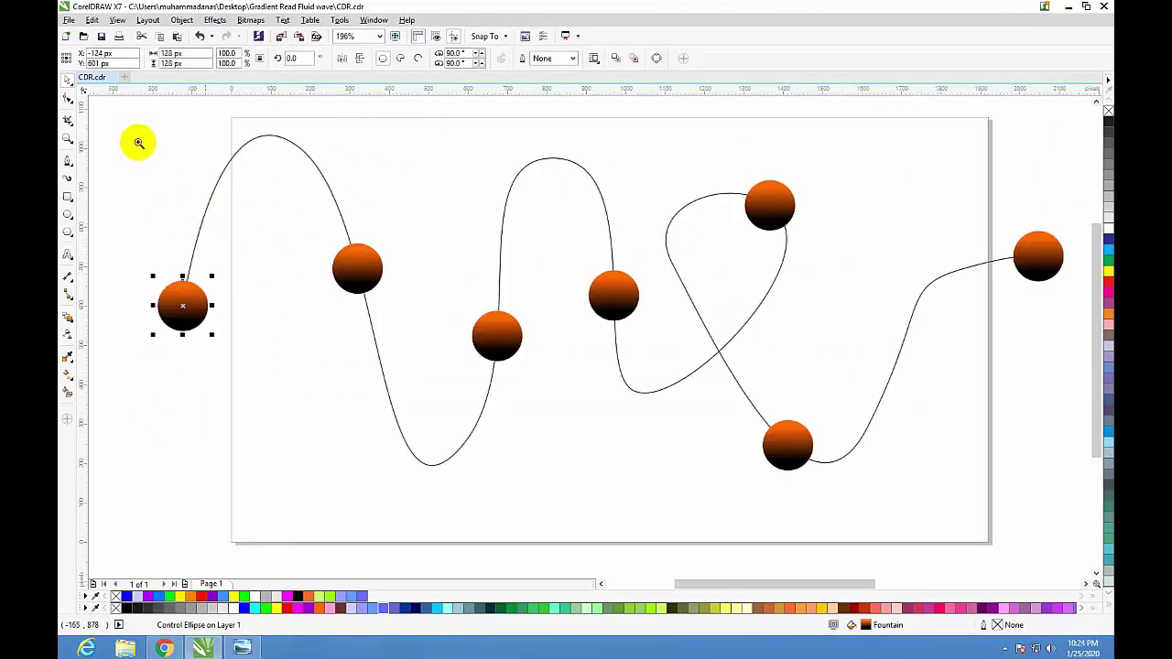
click(68, 318)
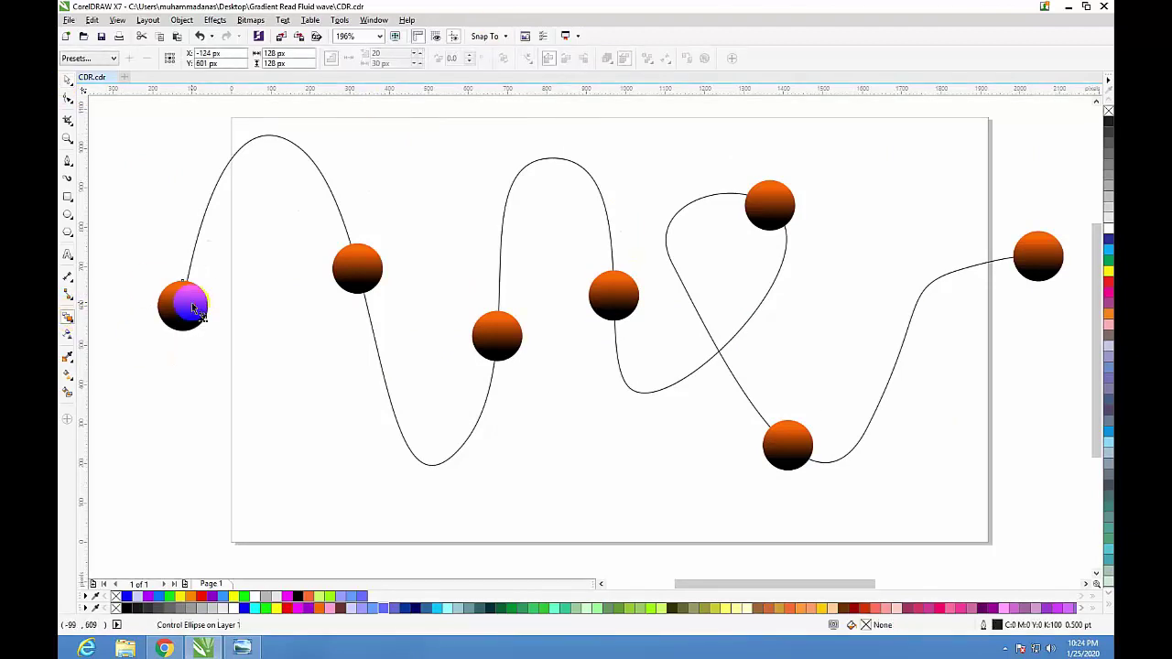
click(67, 78)
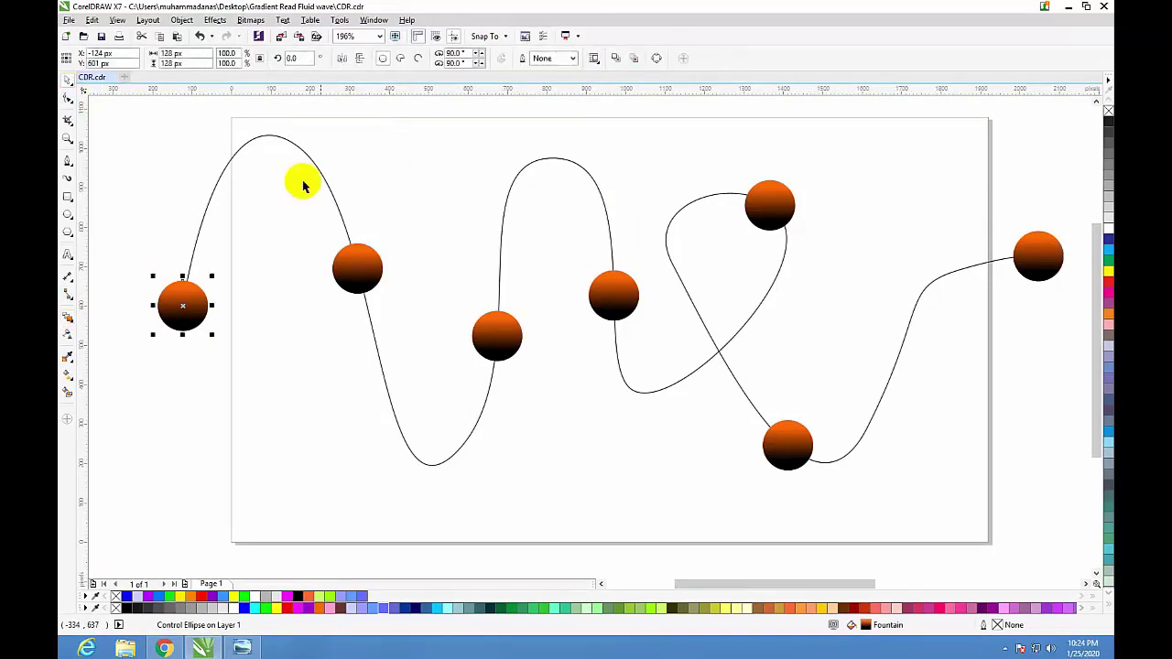
click(357, 265)
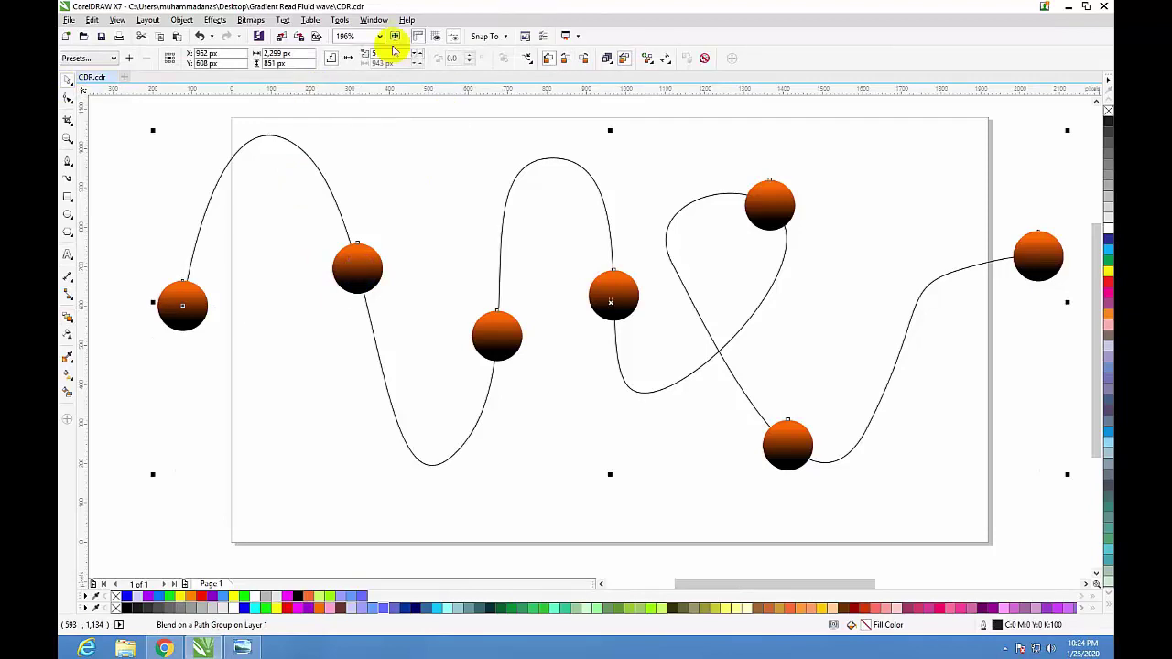
Raise the blend to 999 steps so the circles merge into a continuous orange-to-black tube.
click(416, 62)
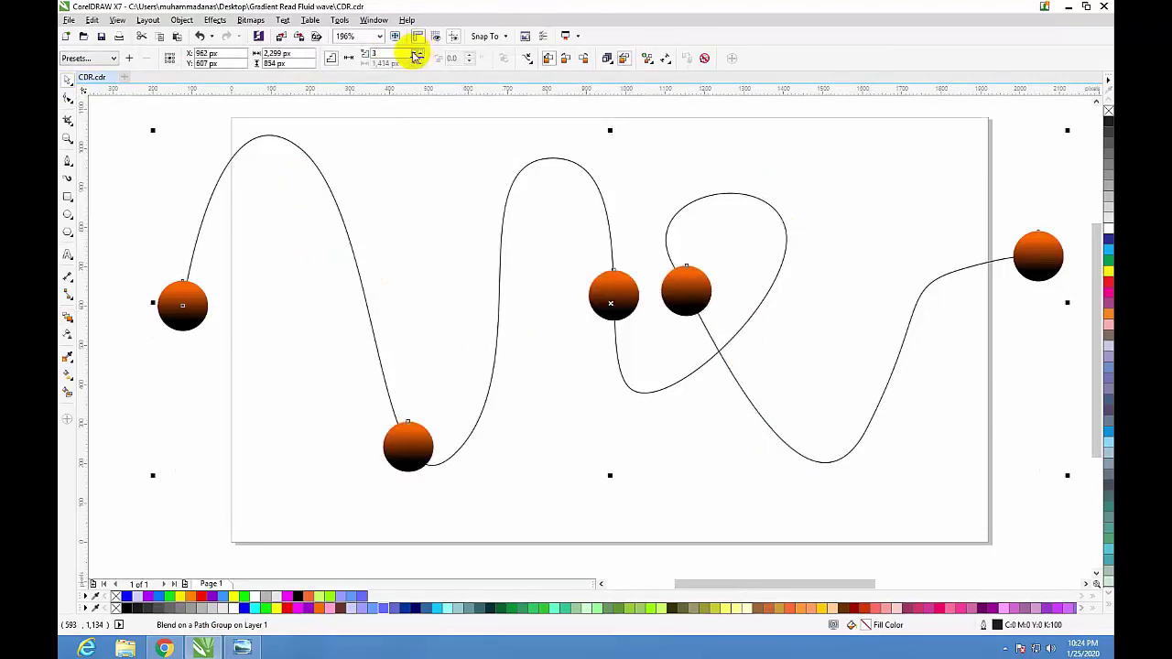
click(417, 53)
click(418, 53)
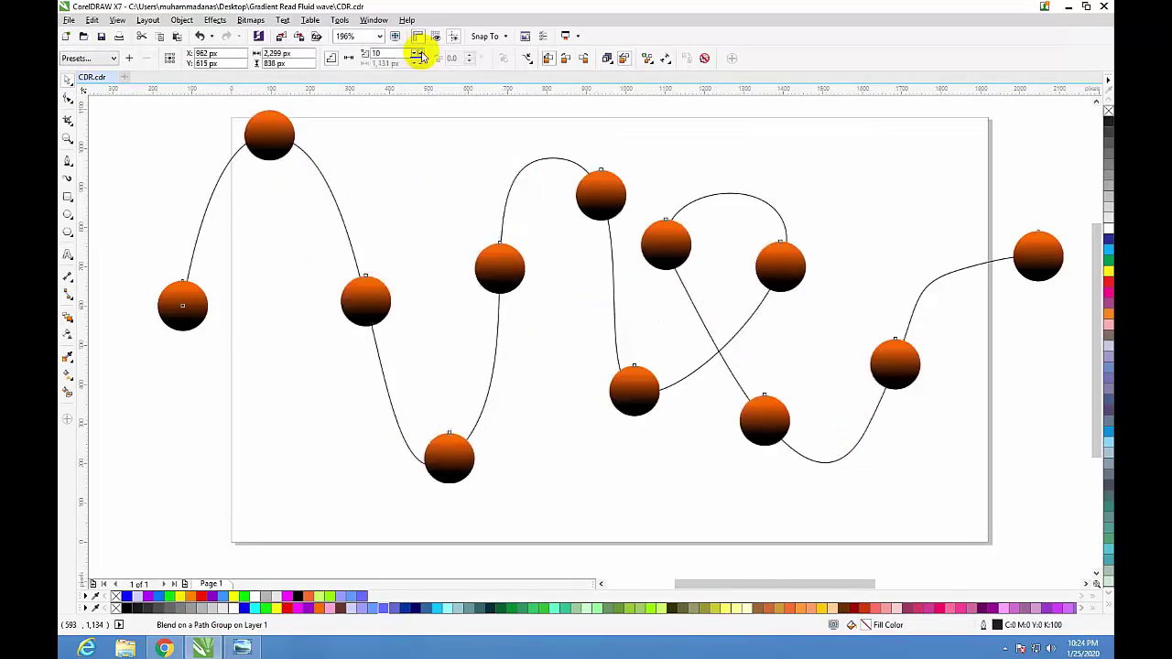
click(420, 55)
click(419, 55)
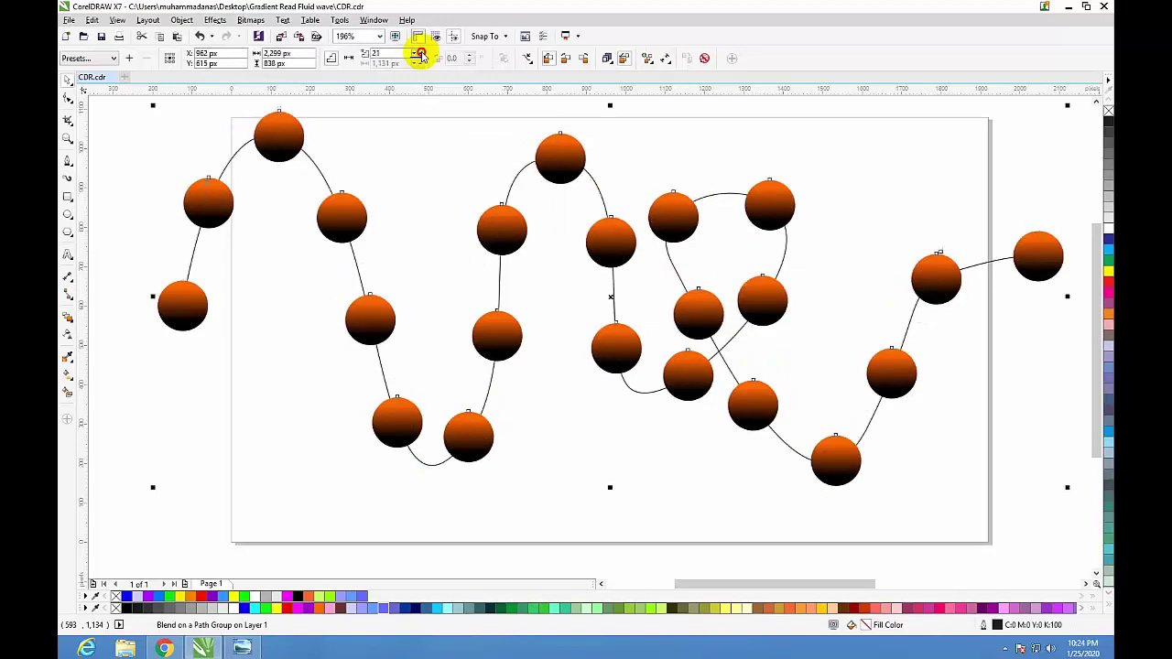
click(419, 55)
click(419, 55)
click(420, 55)
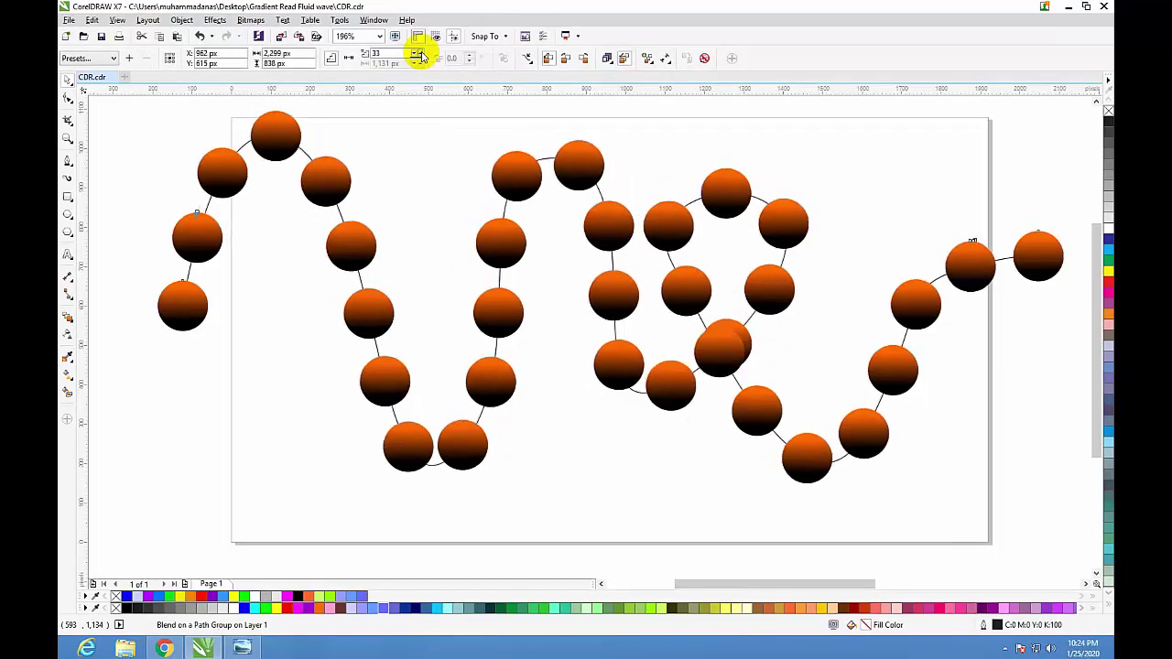
click(420, 55)
click(420, 55)
click(420, 55)
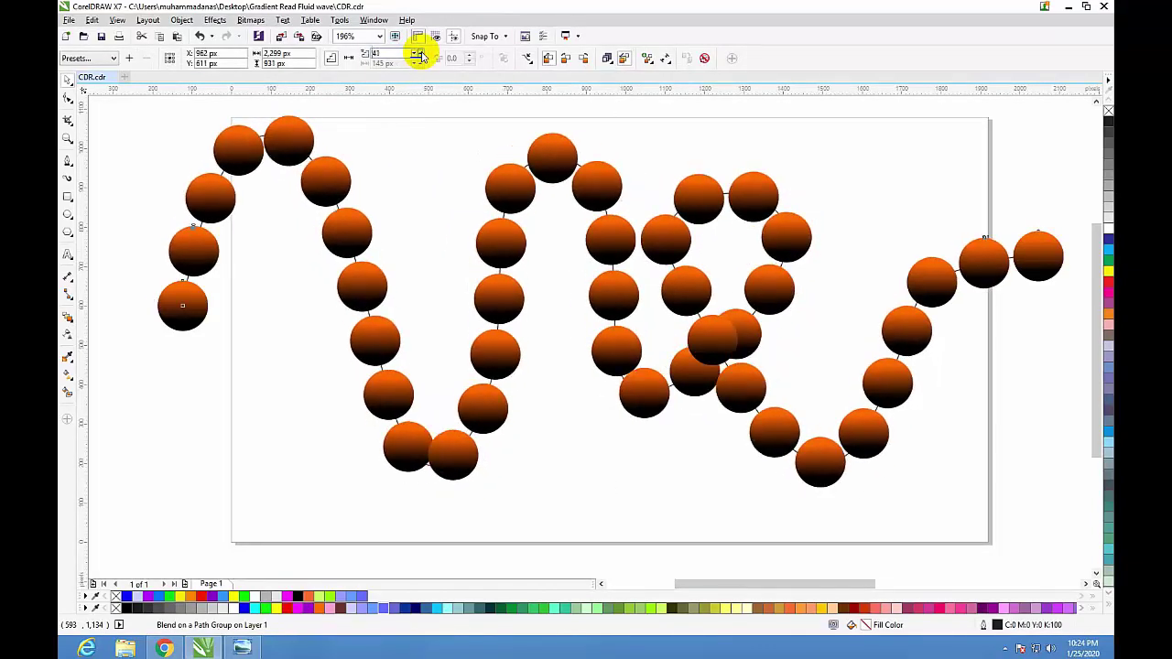
click(420, 54)
click(419, 55)
click(419, 55)
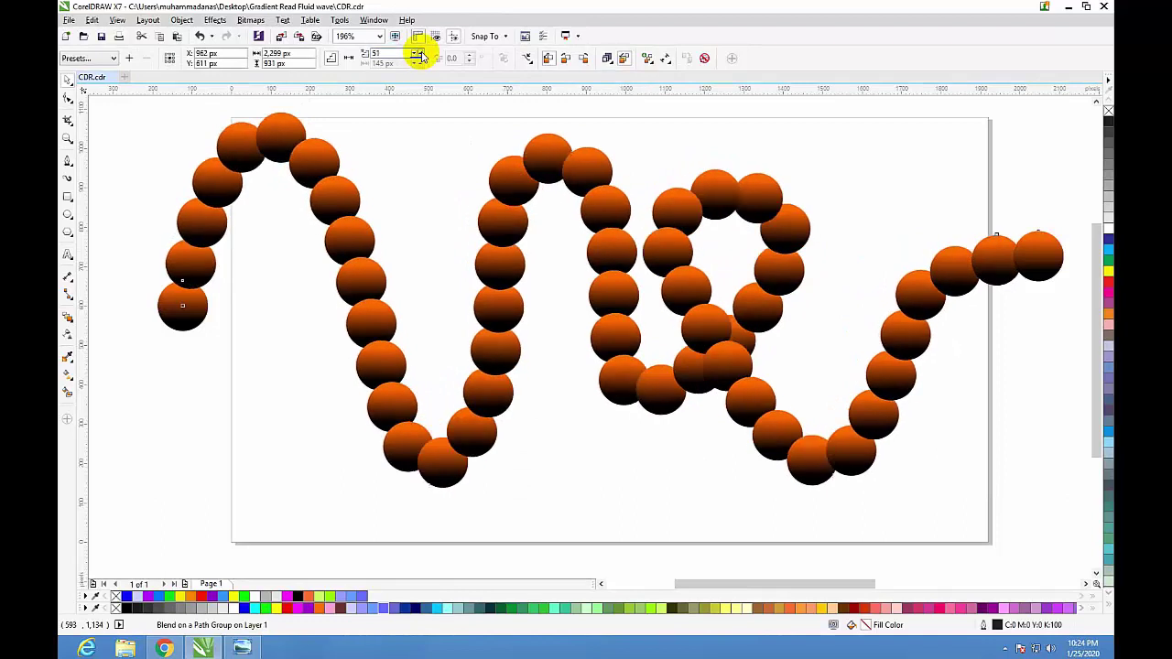
click(419, 55)
click(420, 55)
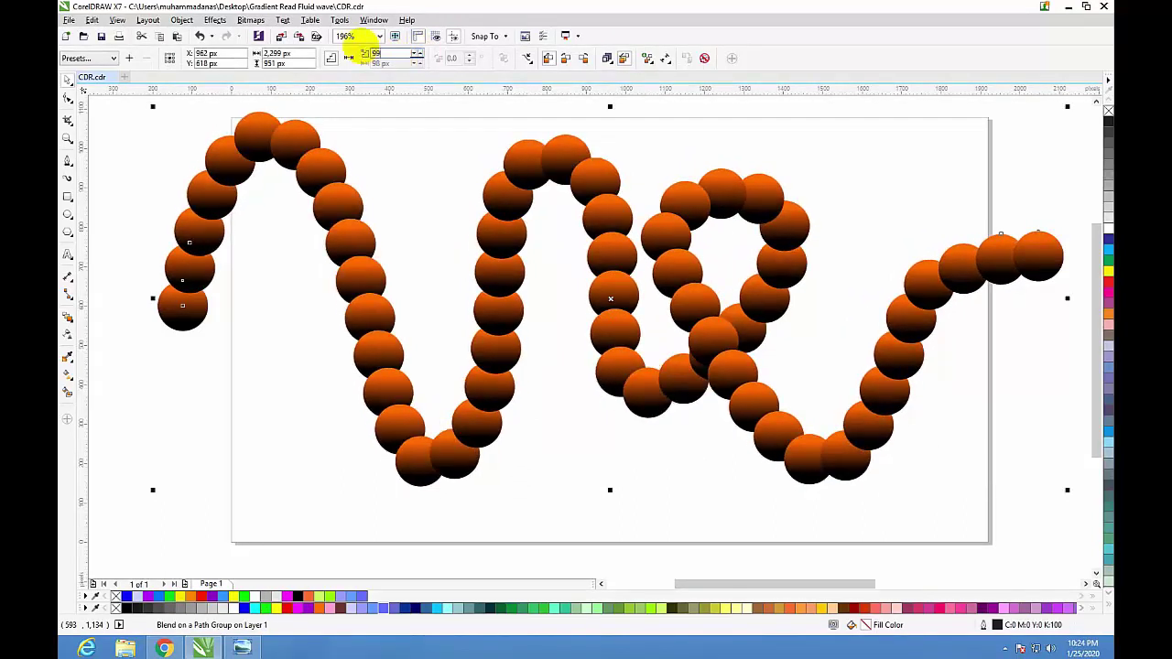
key(Return)
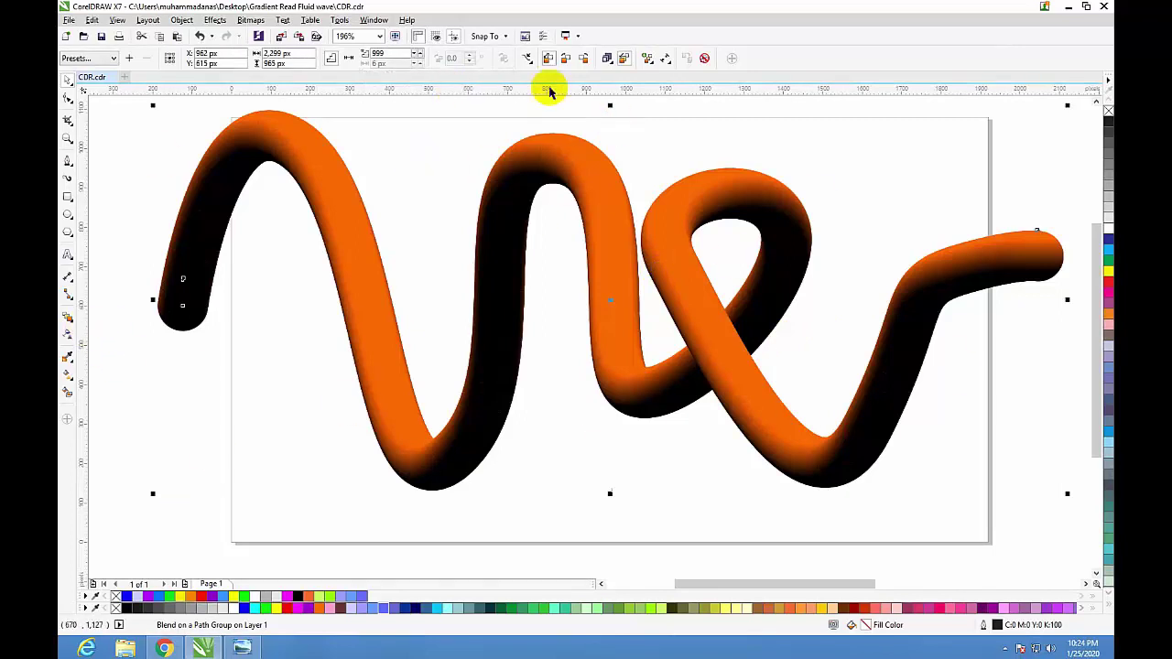
Switch the blend to rainbow colouring and reverse the rainbow's direction along the path.
click(567, 58)
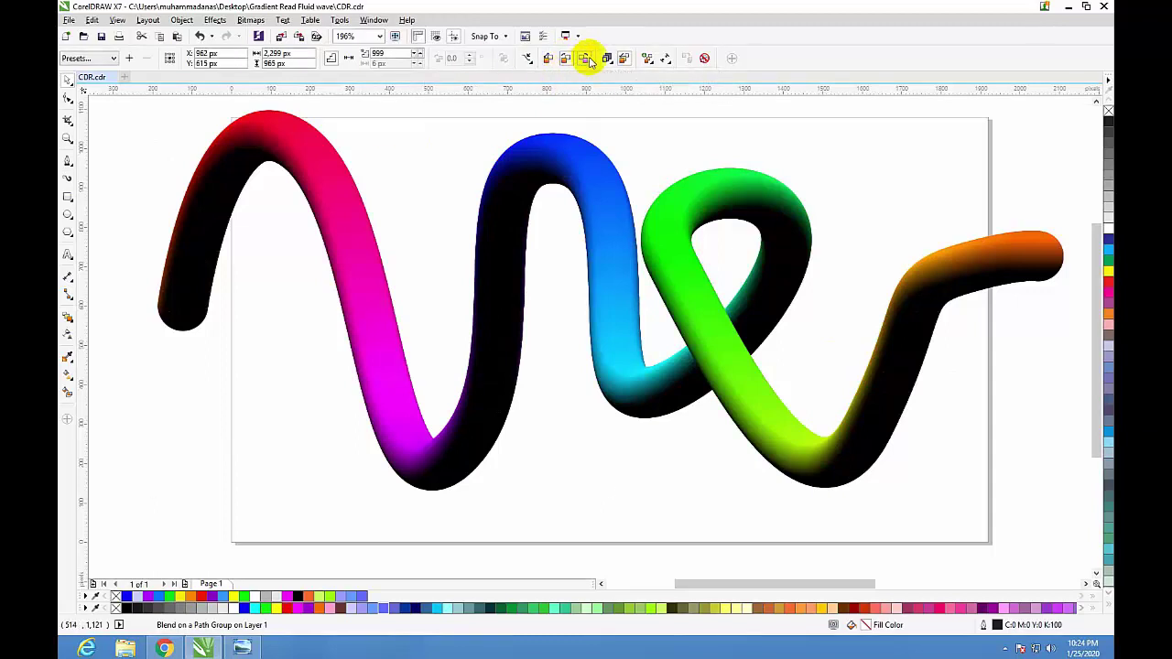
click(586, 59)
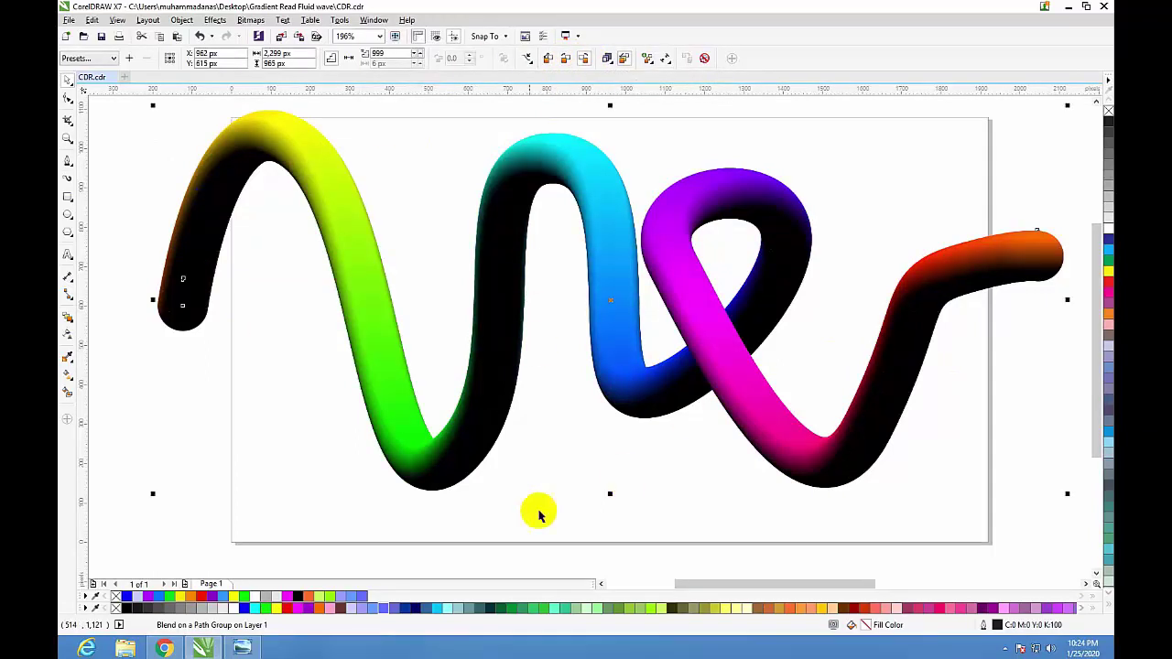
Enlarge the yellow start circle and shrink the orange-red end circle so the tube tapers rightward.
click(188, 330)
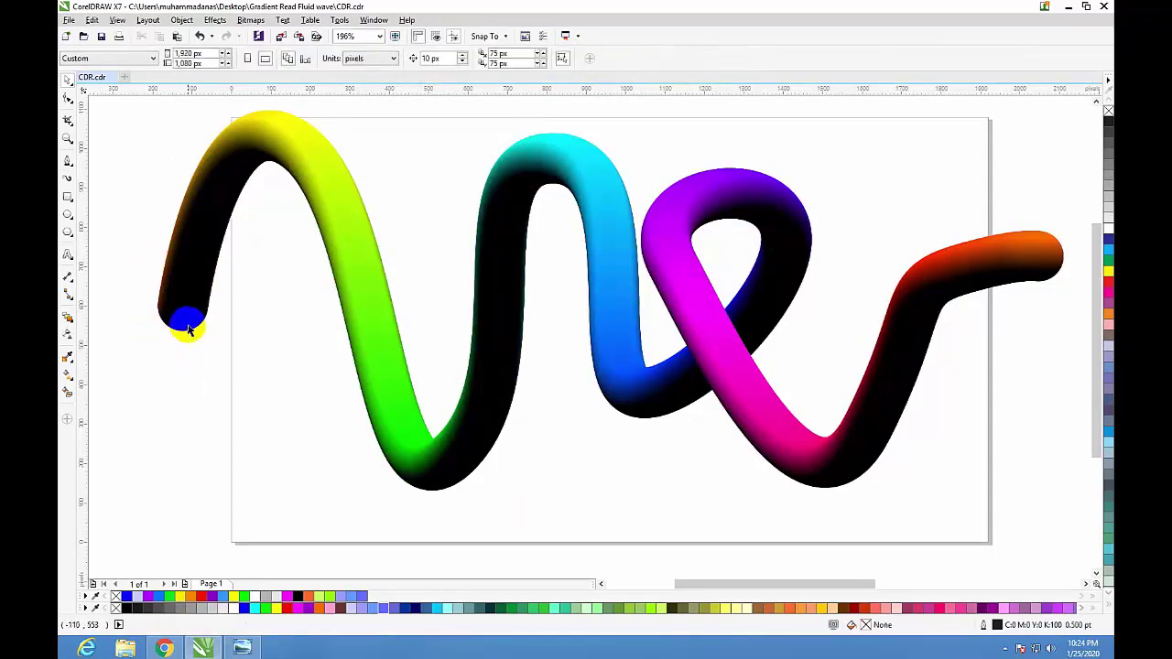
click(188, 328)
mouse_move(188, 328)
mouse_down()
mouse_move(210, 292)
mouse_move(193, 282)
mouse_up()
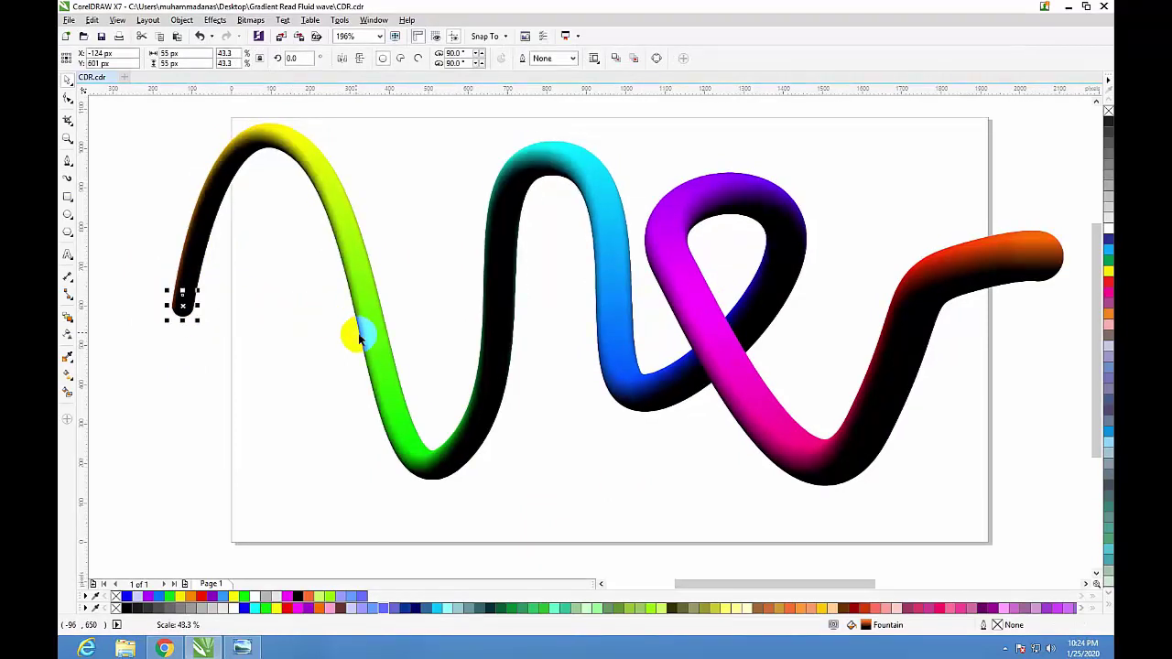
drag(1037, 259, 951, 165)
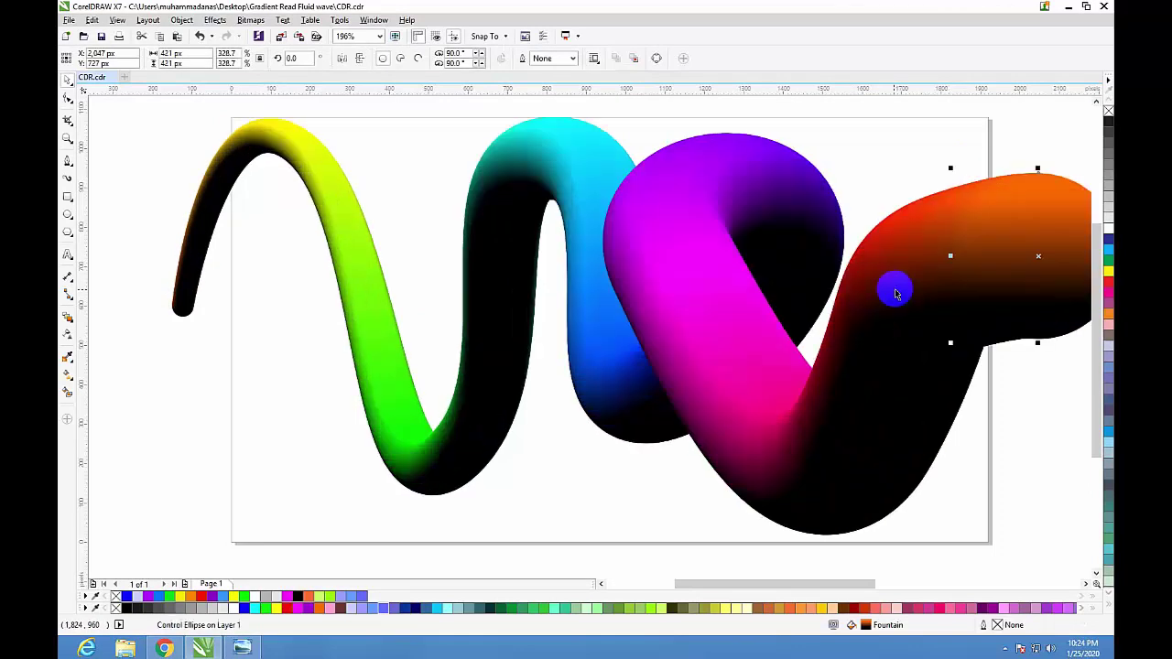
scroll(896, 293, down, 2)
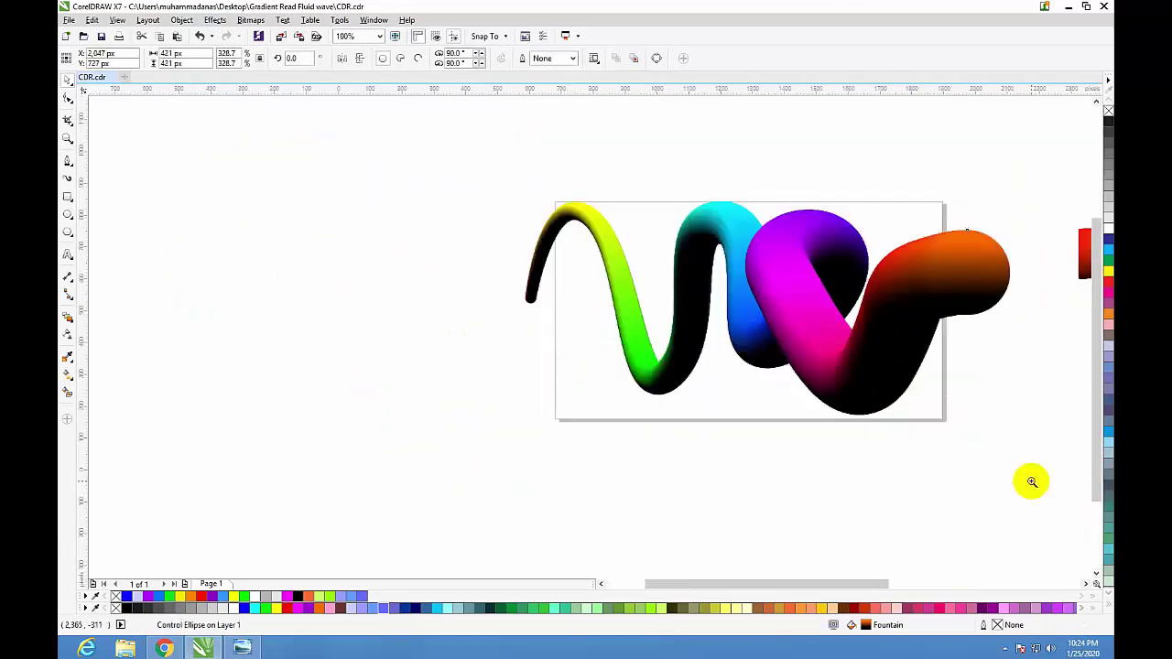
scroll(935, 449, up, 2)
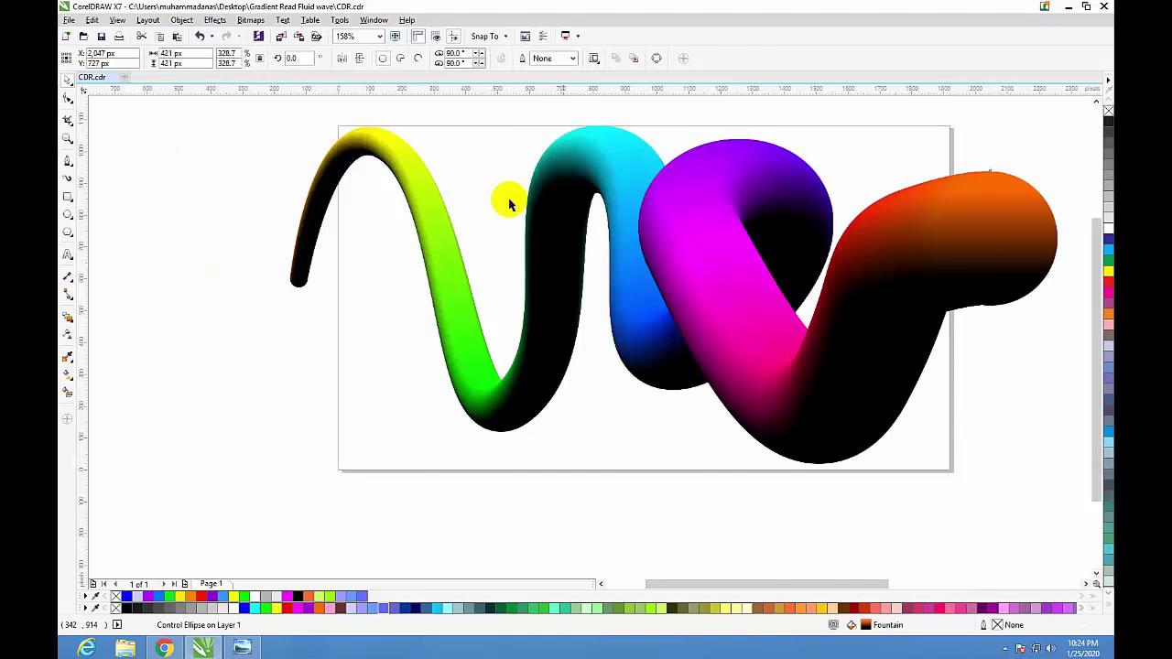
key(ctrl+z)
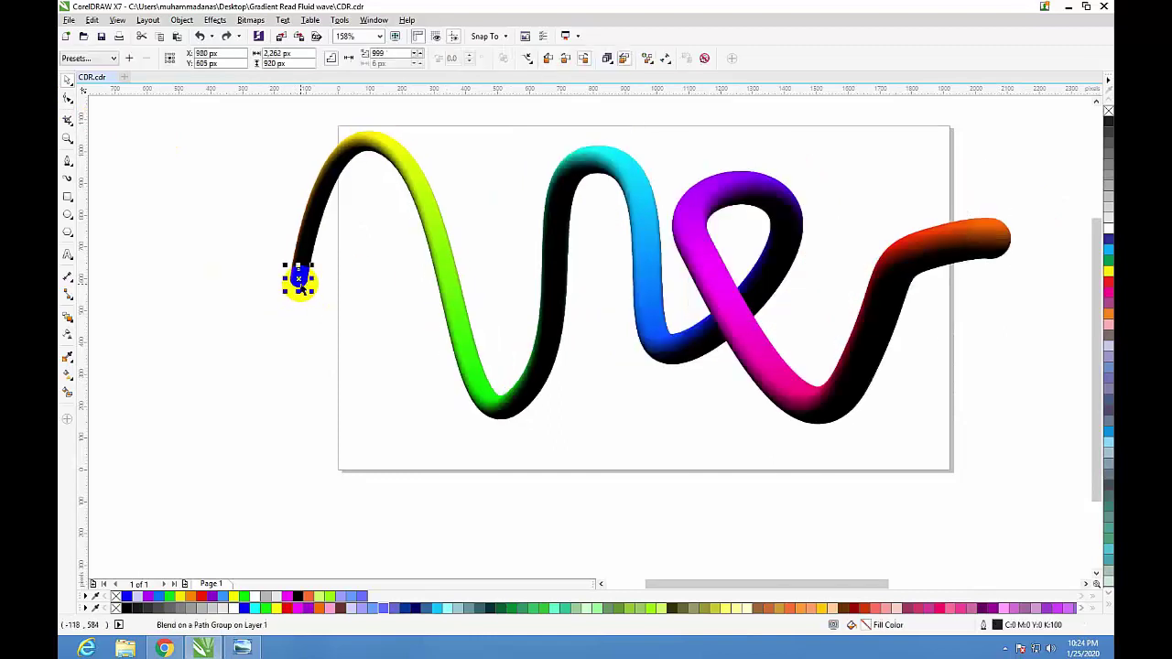
drag(301, 286, 373, 235)
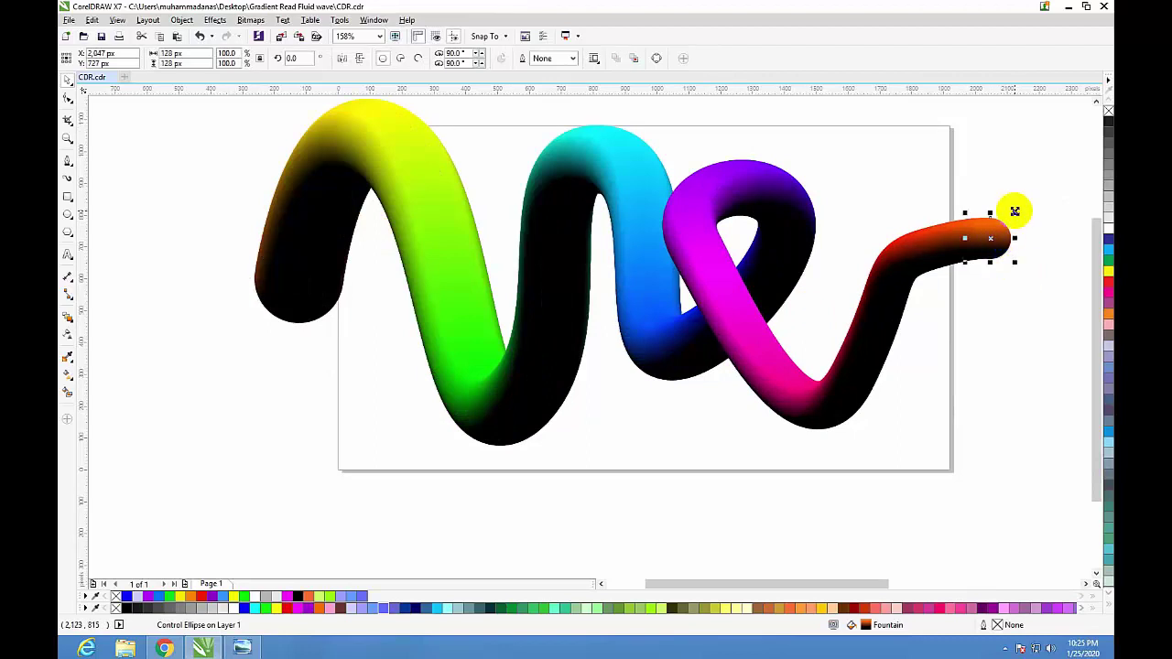
drag(1014, 212, 1004, 222)
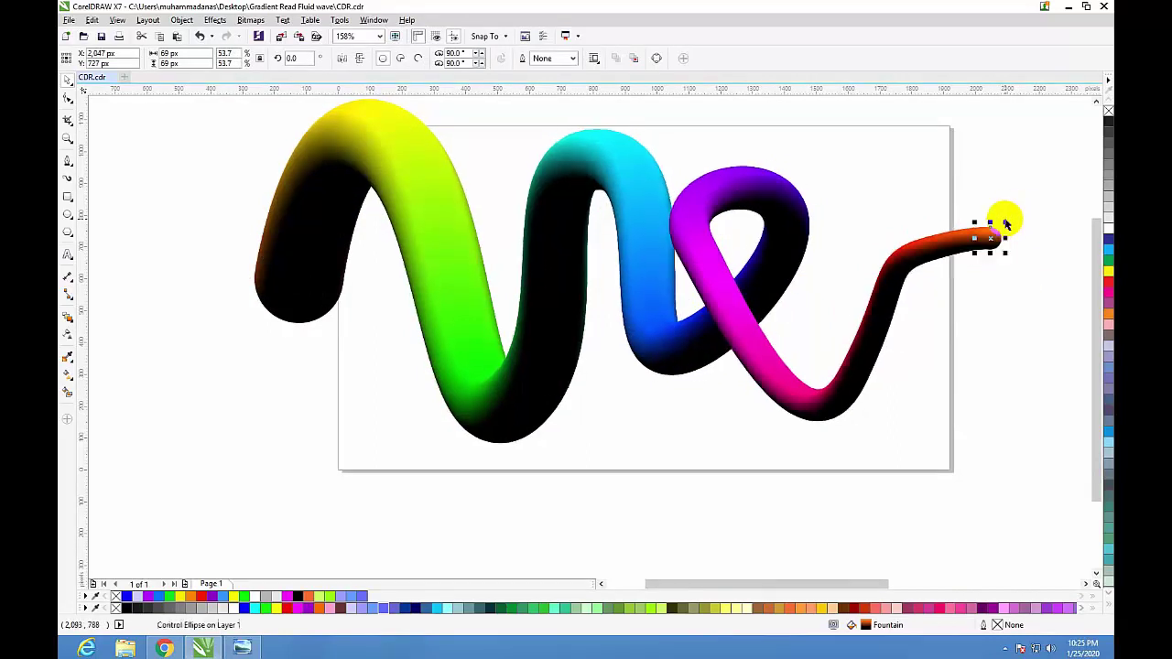
click(287, 243)
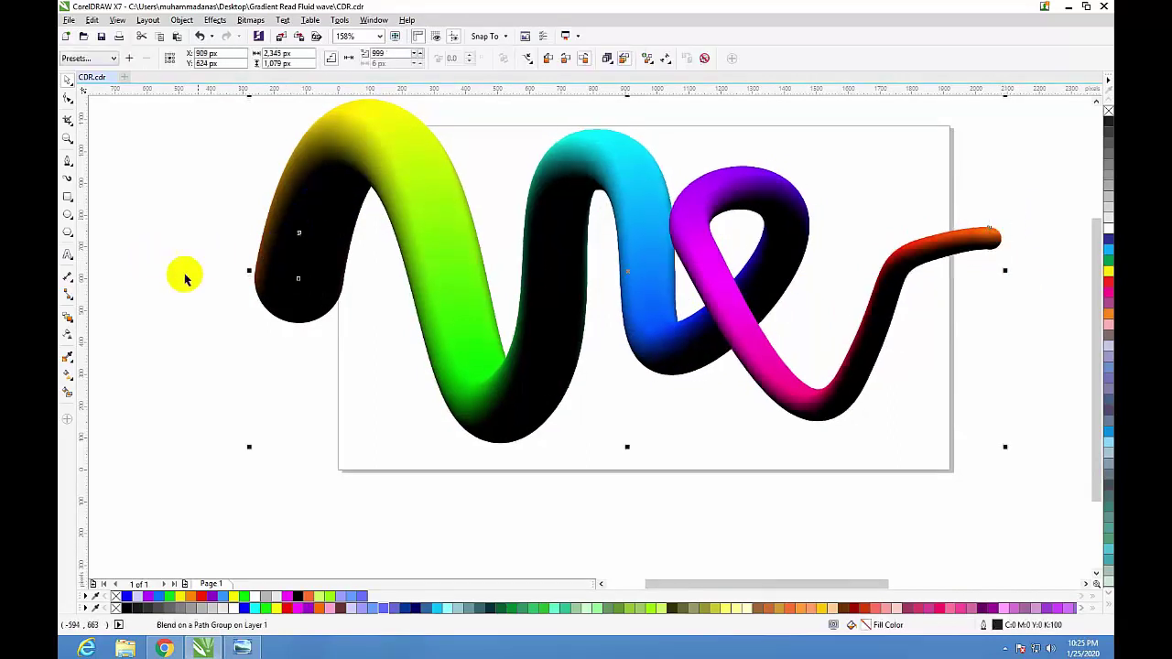
Select the blend's path and orange end circle, undoing an accidental move of the blend.
click(292, 269)
click(68, 101)
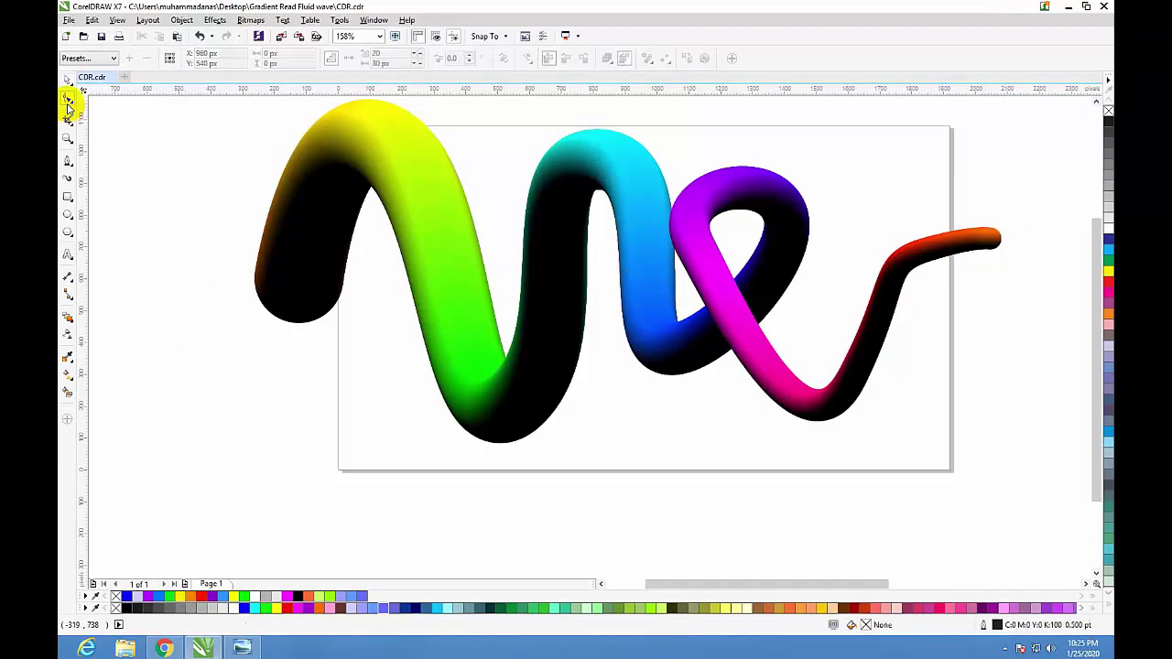
drag(327, 233, 312, 279)
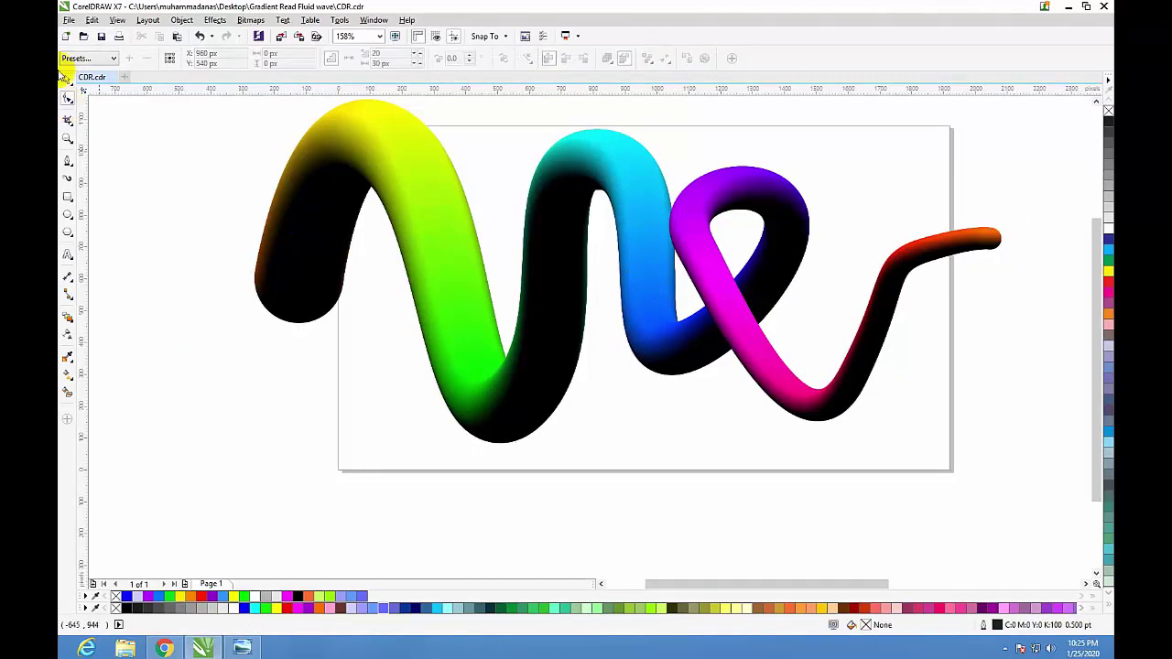
drag(332, 183, 308, 228)
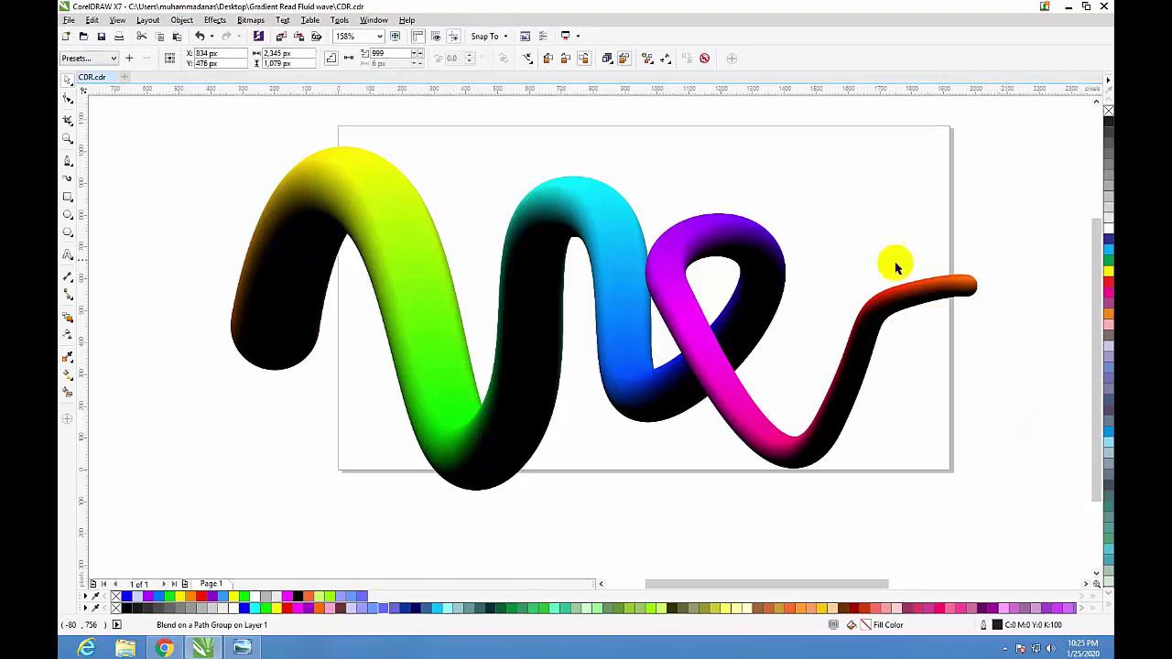
key(ctrl+z)
click(983, 235)
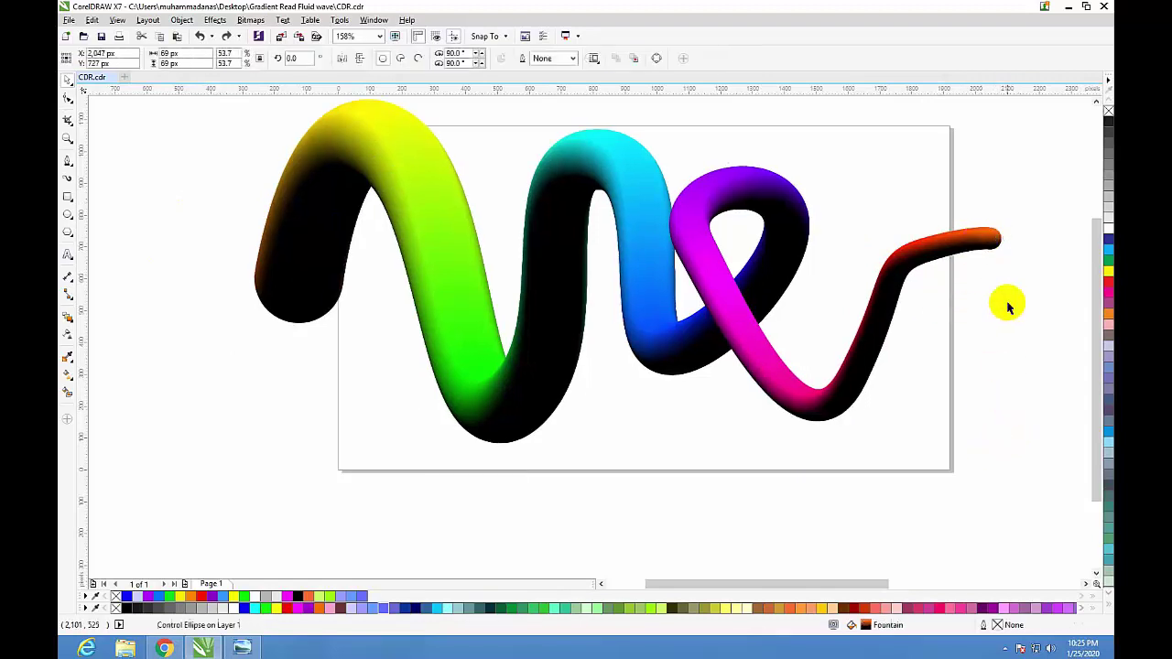
click(1000, 233)
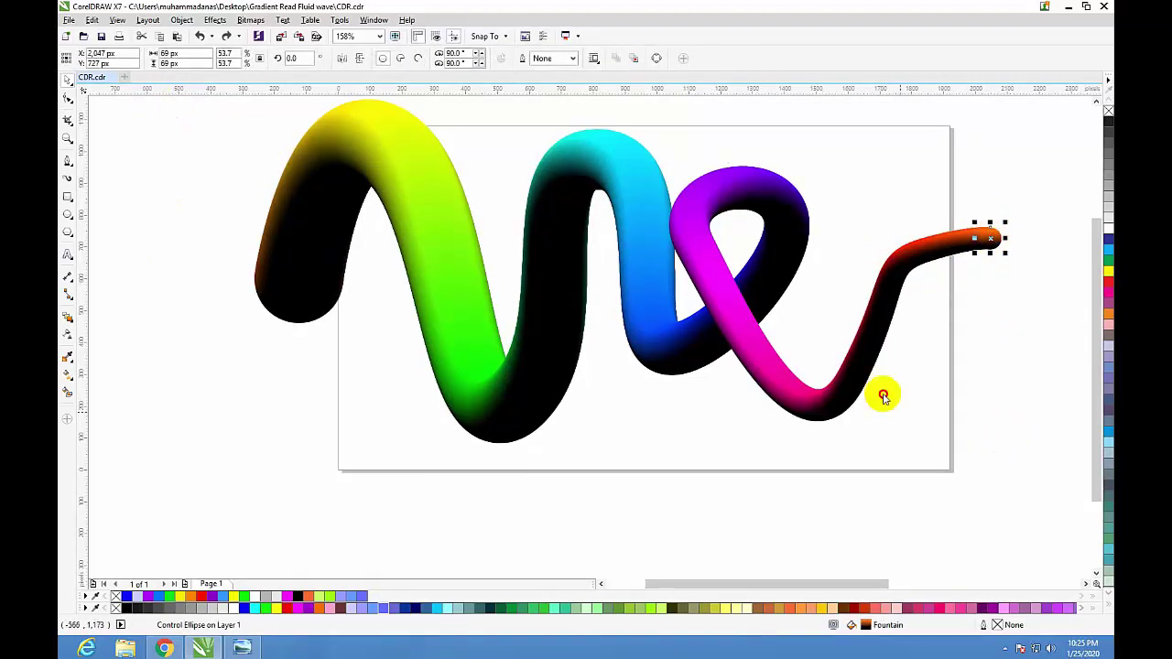
click(1025, 525)
Marquee-select all blend parts, group them with Ctrl+G, and scale the tube to 73.2%.
mouse_move(1046, 545)
mouse_down()
mouse_move(852, 483)
mouse_move(269, 138)
mouse_up()
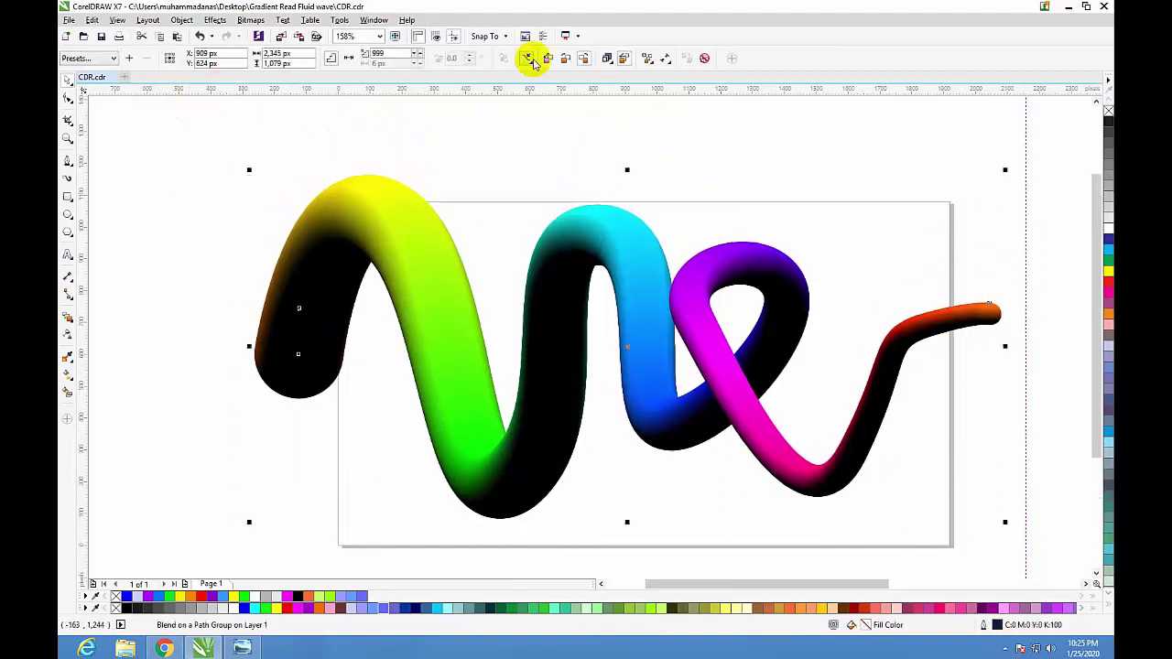
key(ctrl+g)
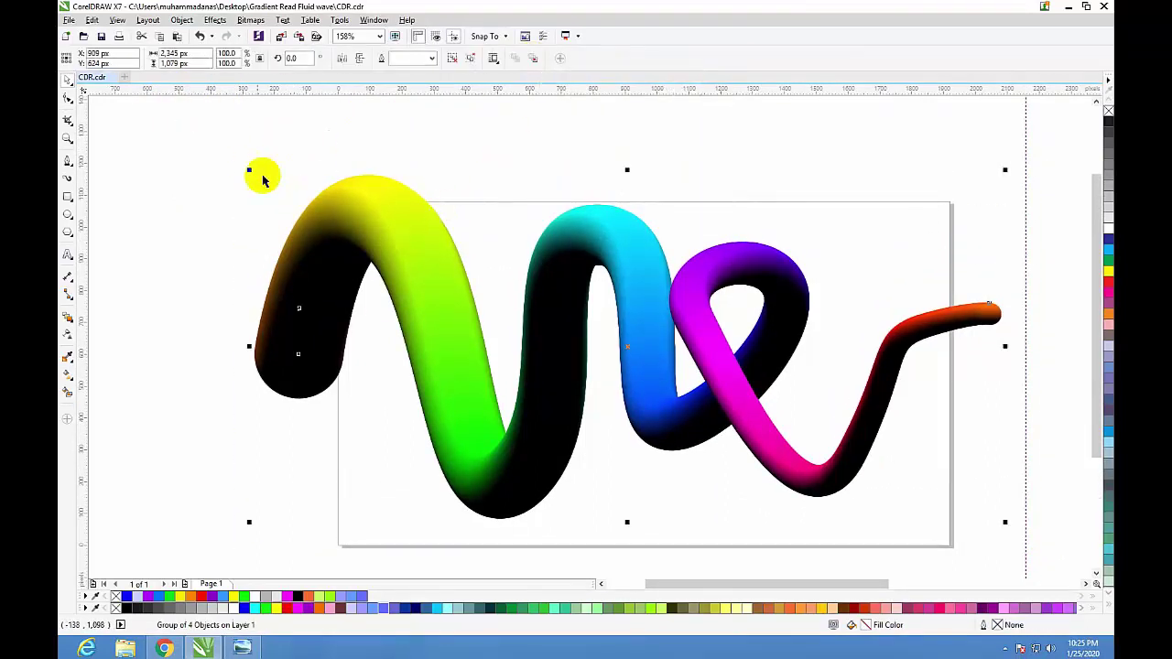
drag(251, 171, 294, 220)
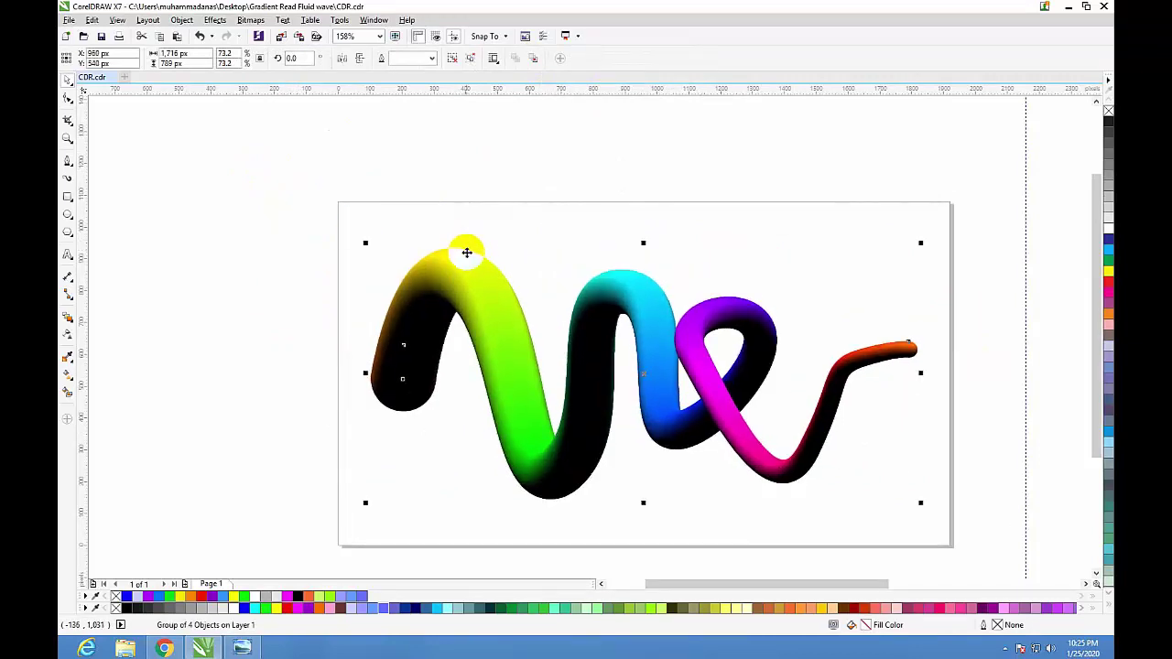
key(z)
drag(254, 165, 944, 464)
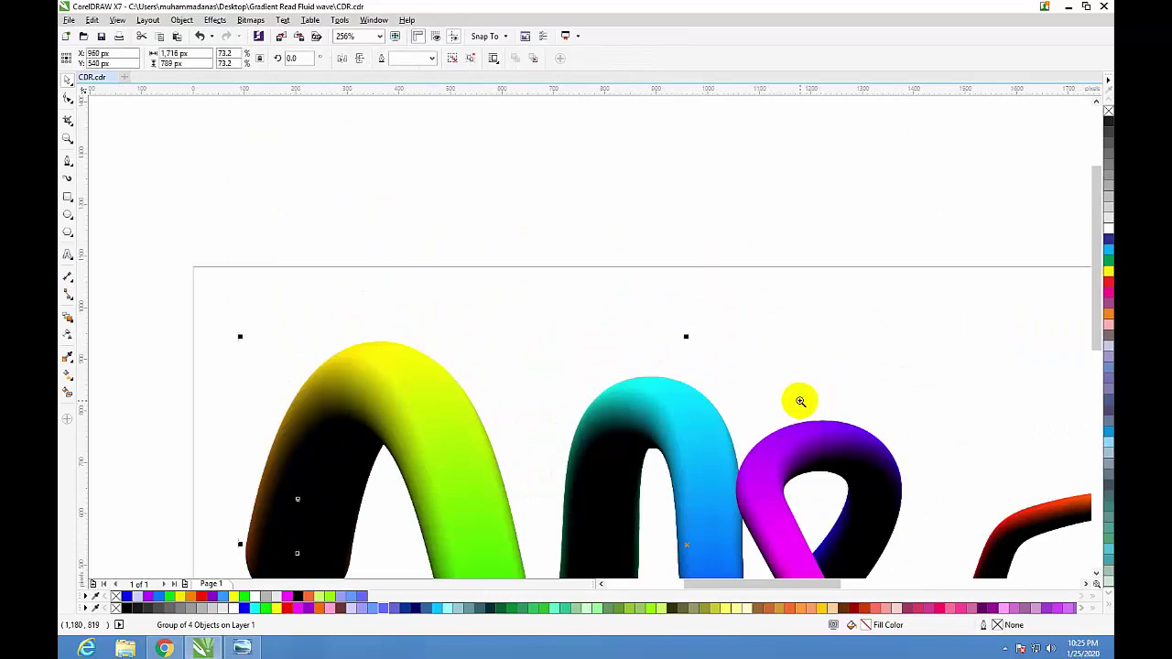
Add the text 'Anas' above the wave.
click(67, 253)
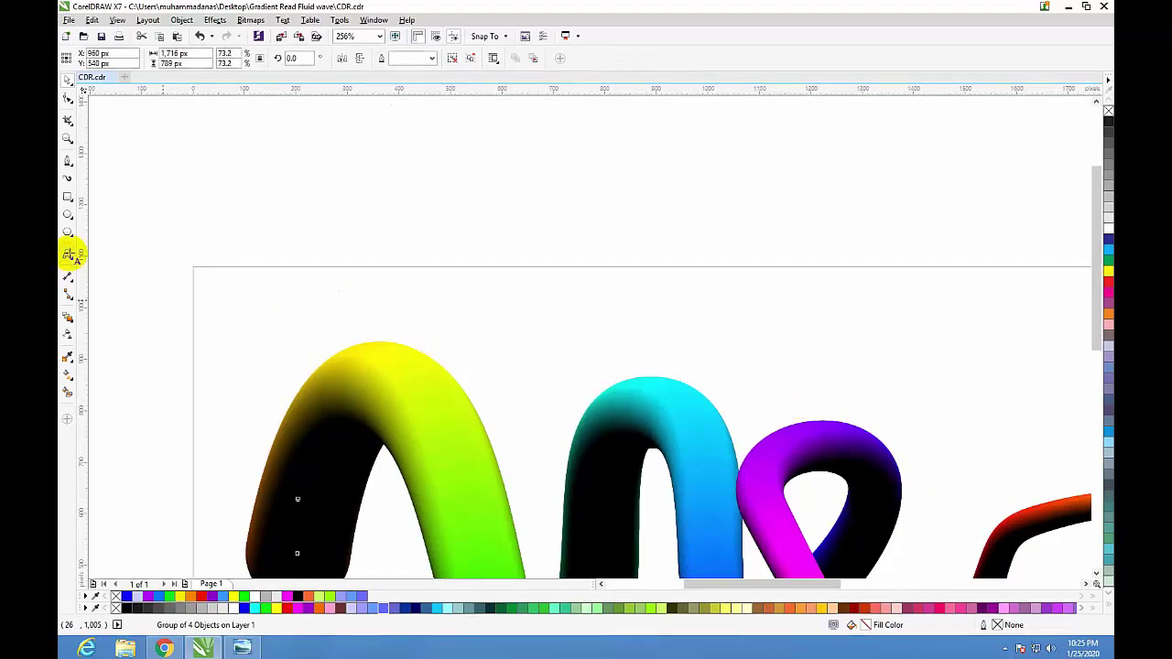
click(324, 244)
text(An)
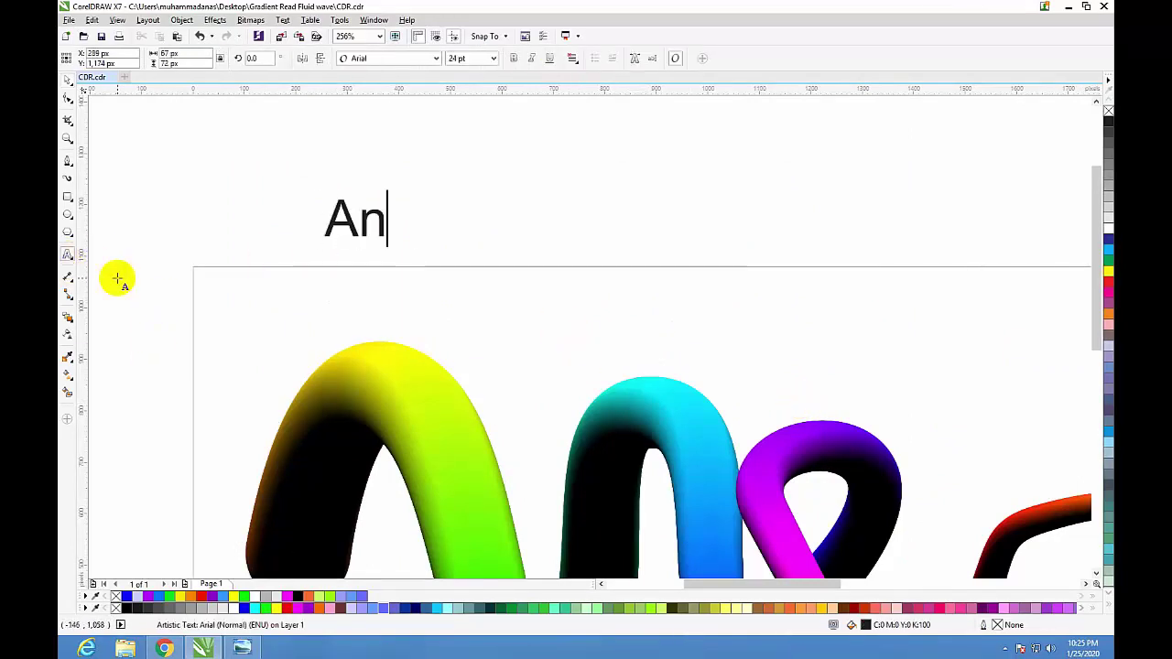
text(as)
click(67, 79)
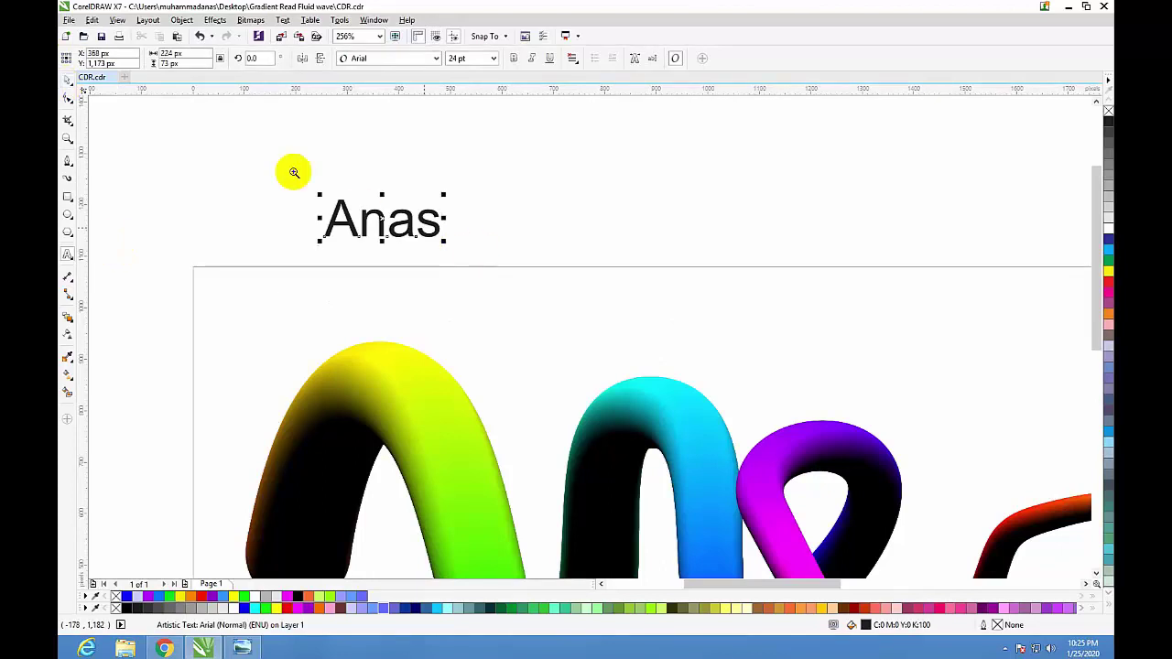
drag(294, 172, 622, 296)
Set the Anas text in the Embassy BT script font.
click(436, 58)
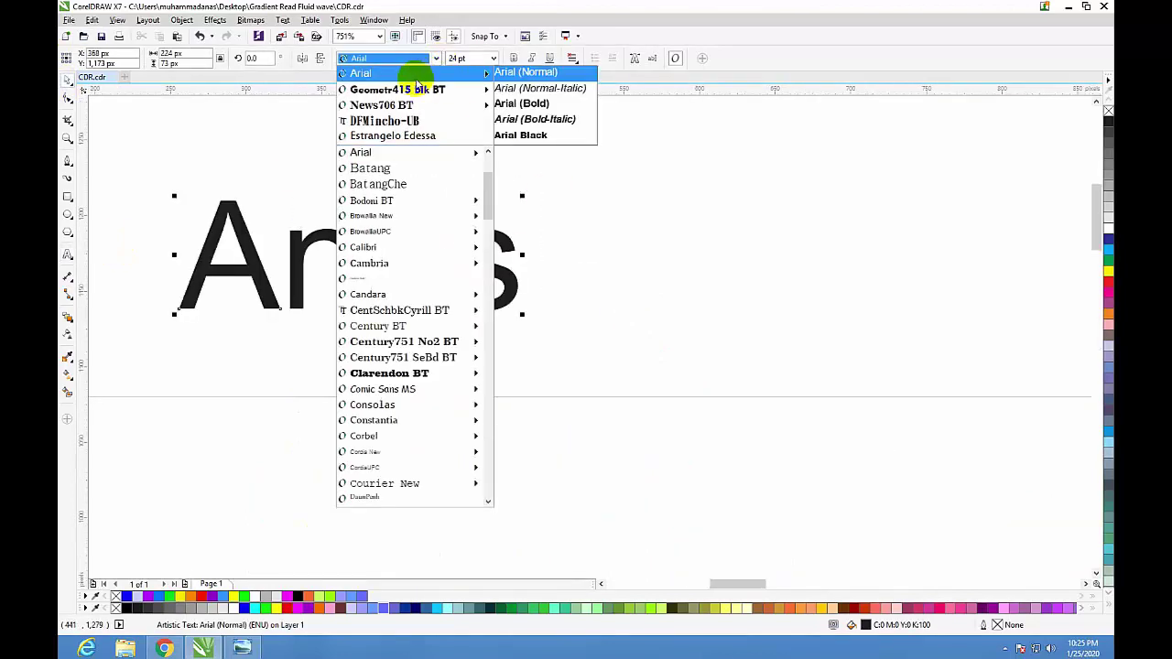
mouse_move(398, 89)
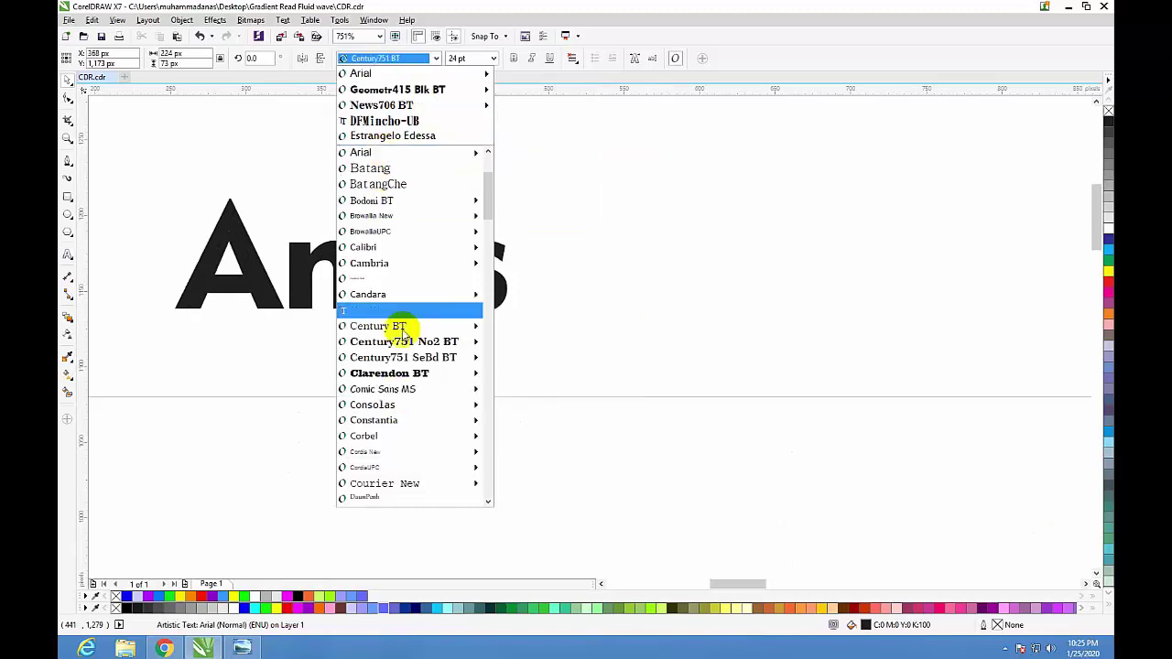
scroll(407, 294, down, 1)
scroll(397, 324, down, 2)
scroll(411, 387, down, 2)
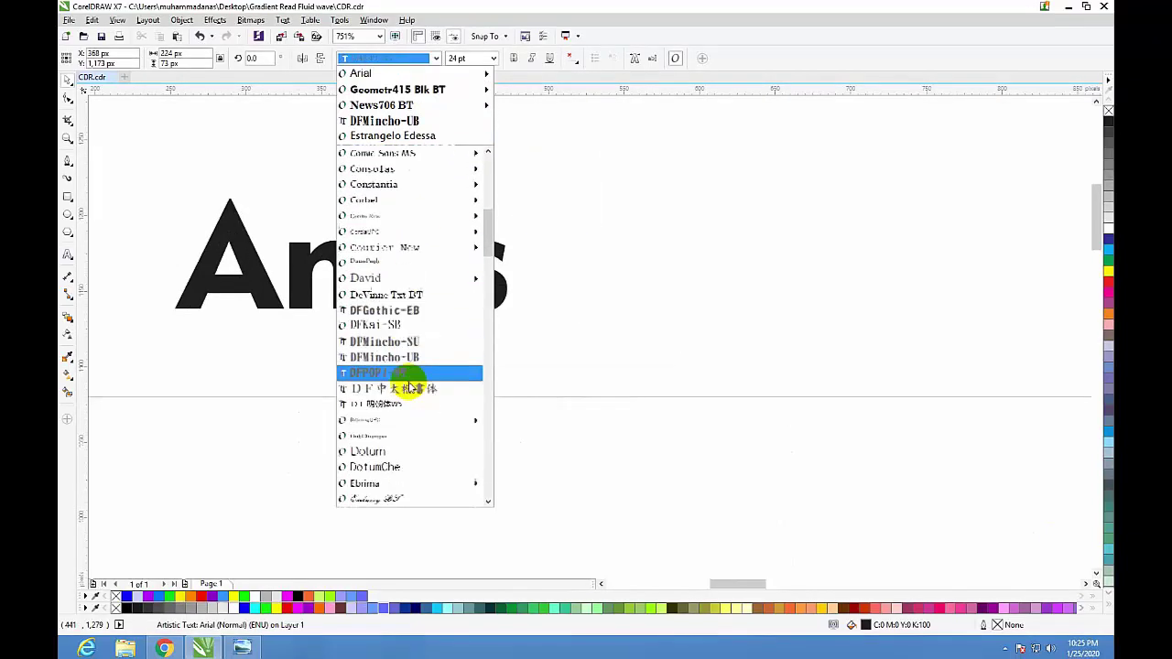
scroll(403, 391, down, 2)
click(399, 405)
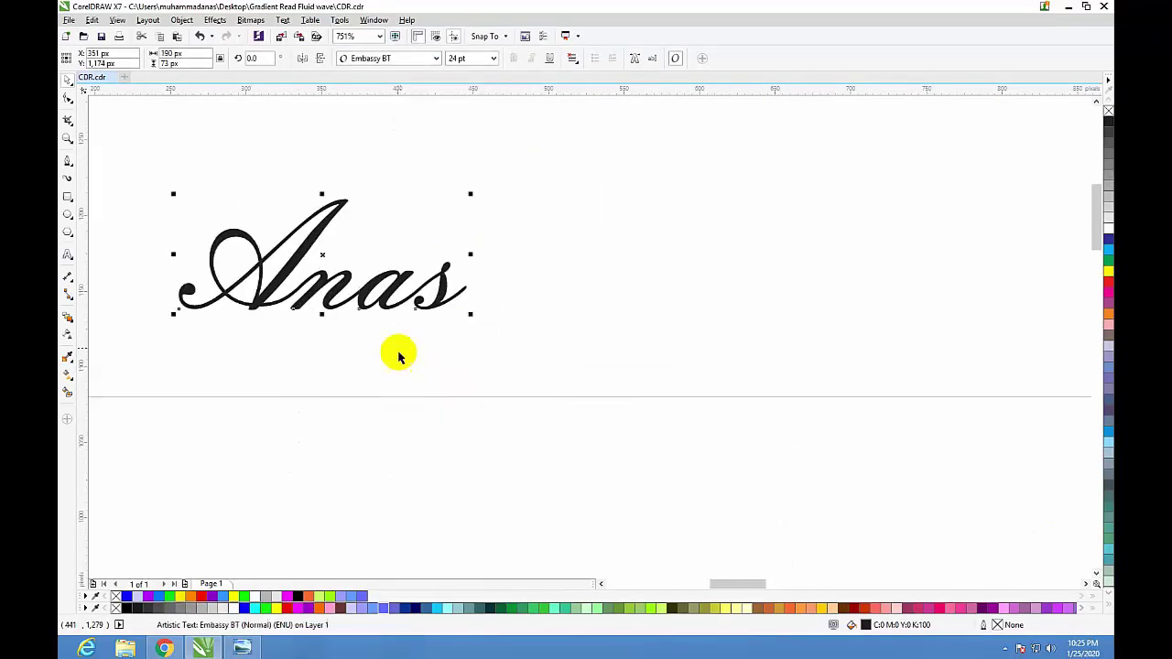
scroll(132, 226, up, 2)
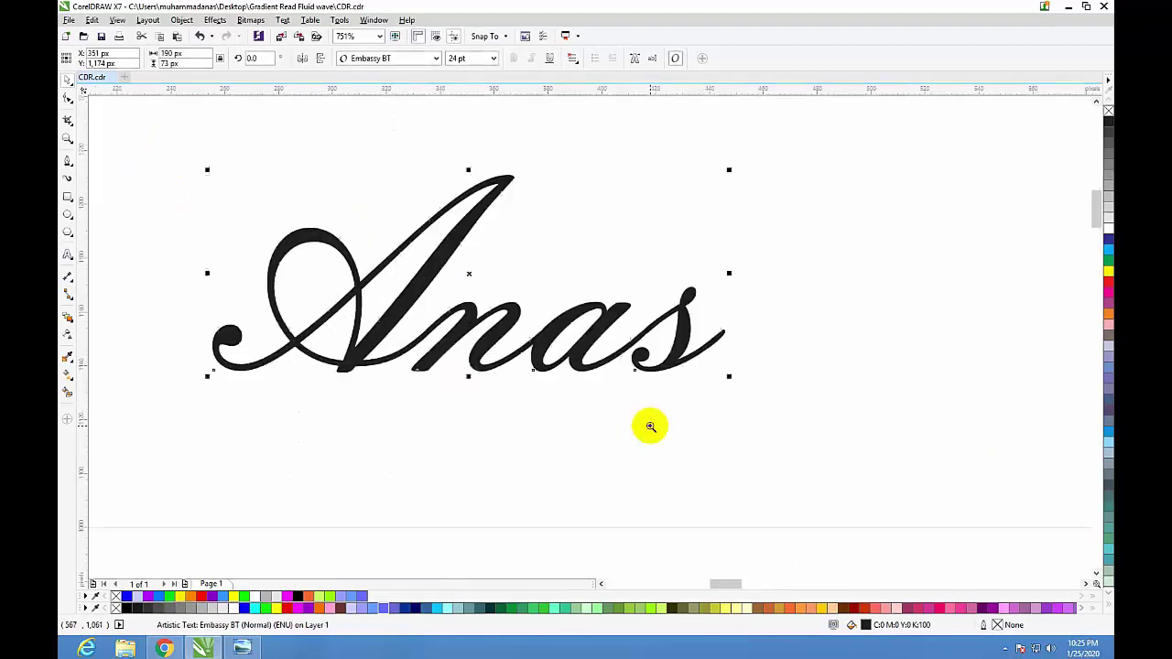
Zoom in on the Anas lettering and convert it to curves.
click(69, 82)
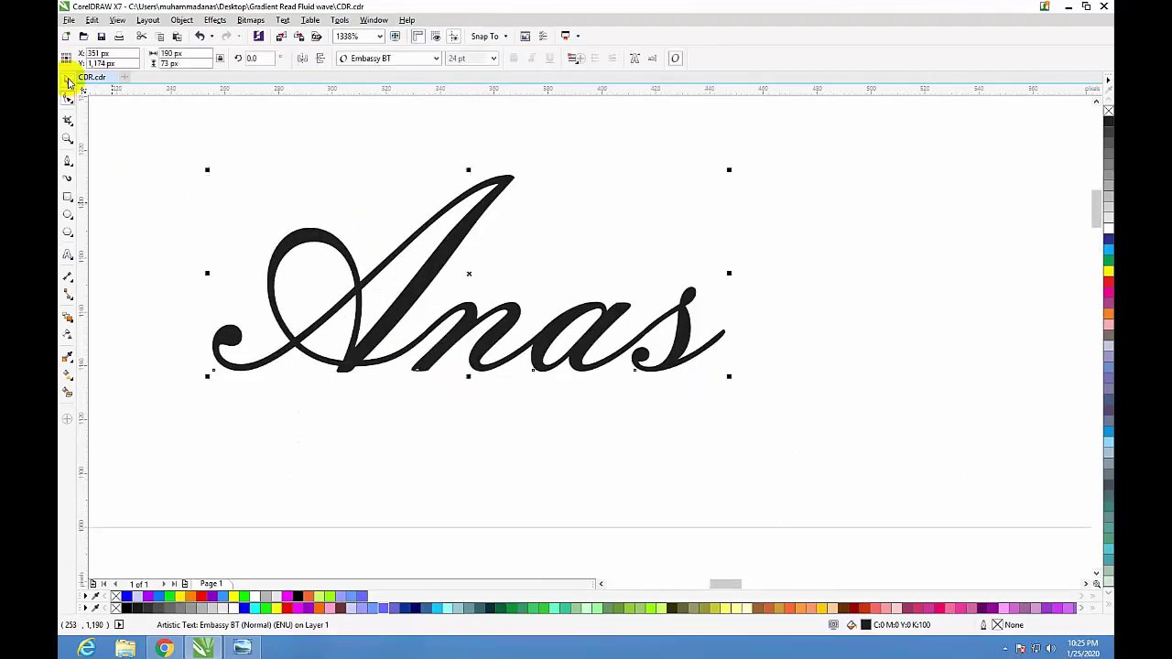
click(346, 318)
click(170, 145)
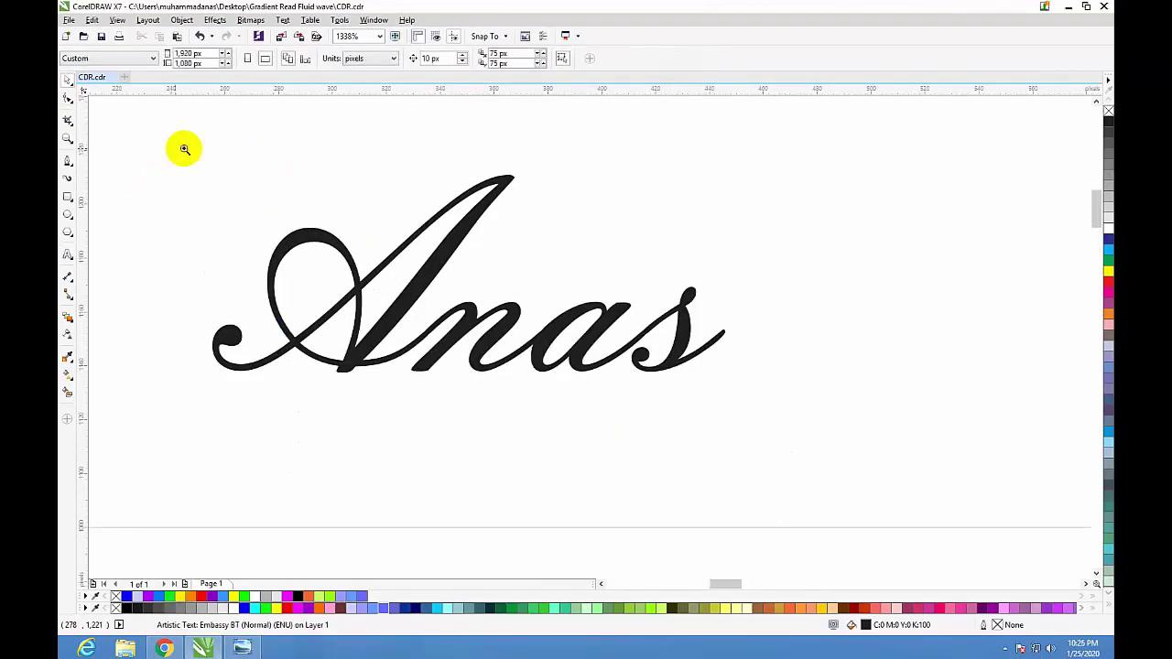
key(F2)
drag(176, 149, 898, 445)
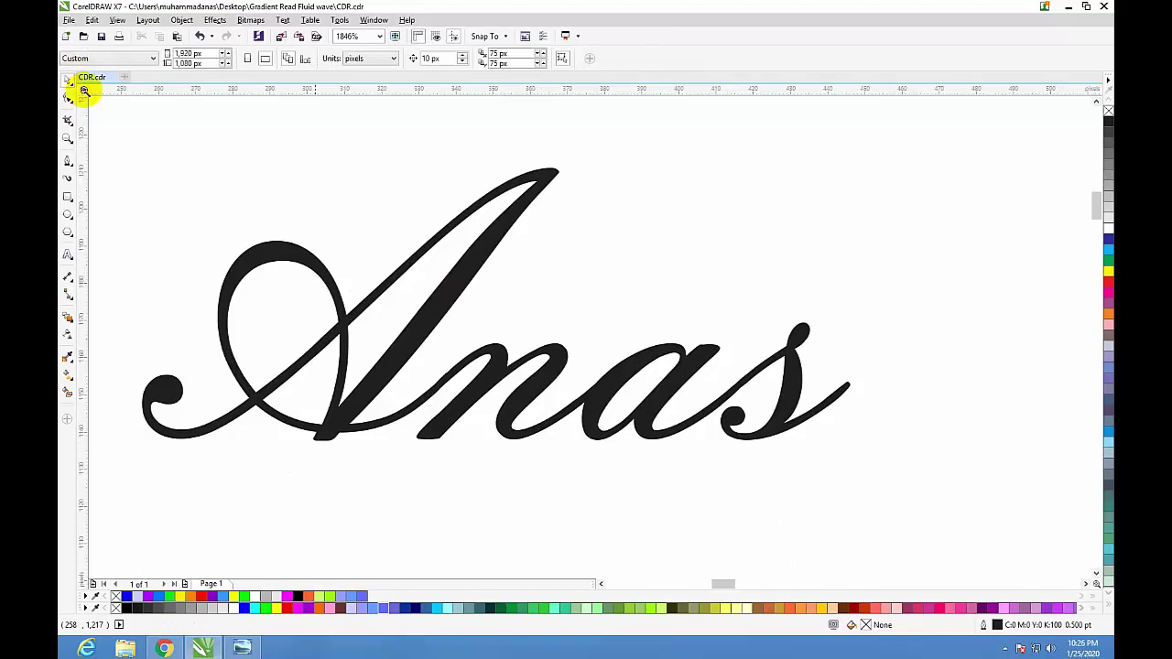
click(519, 230)
scroll(563, 334, down, 2)
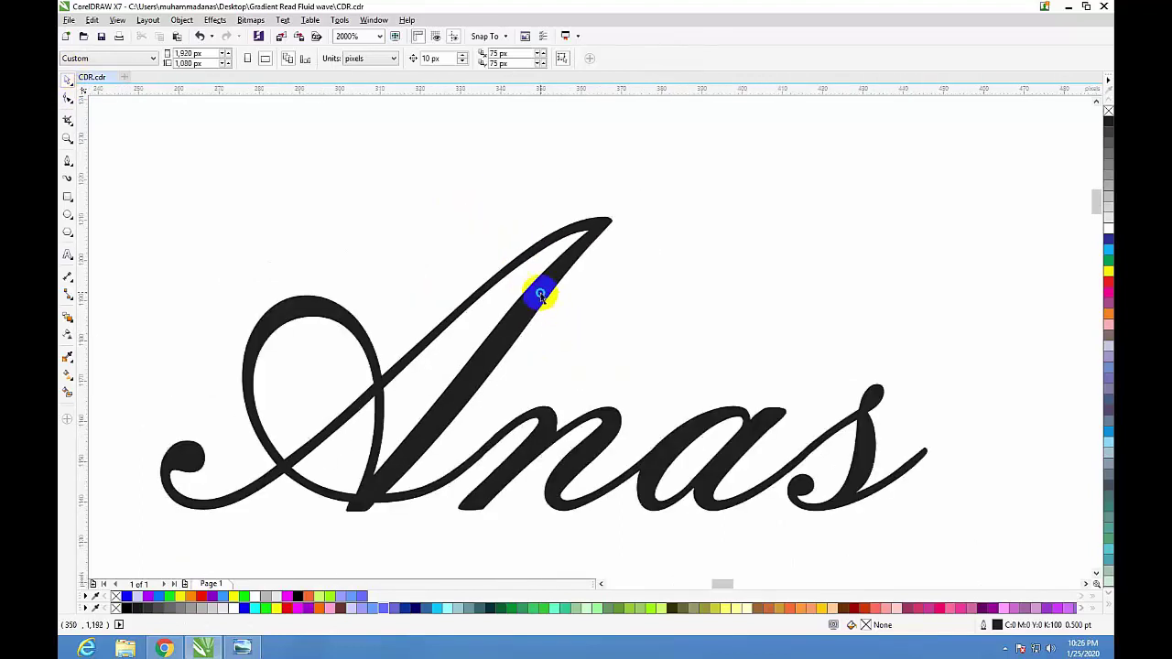
right_click(541, 295)
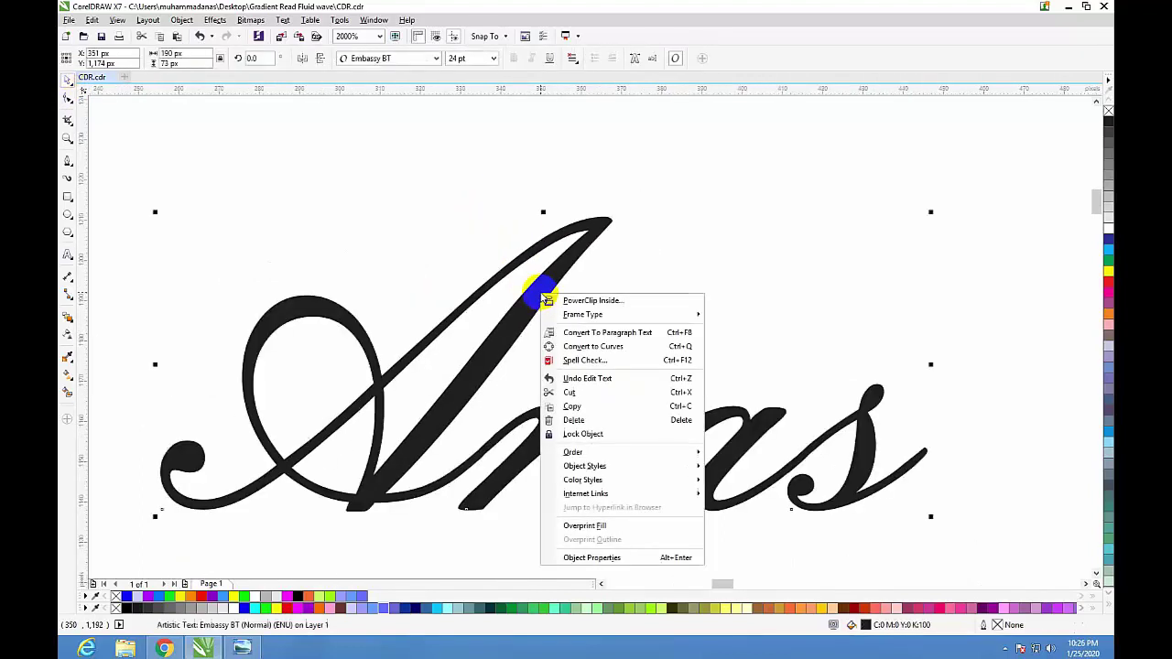
click(638, 346)
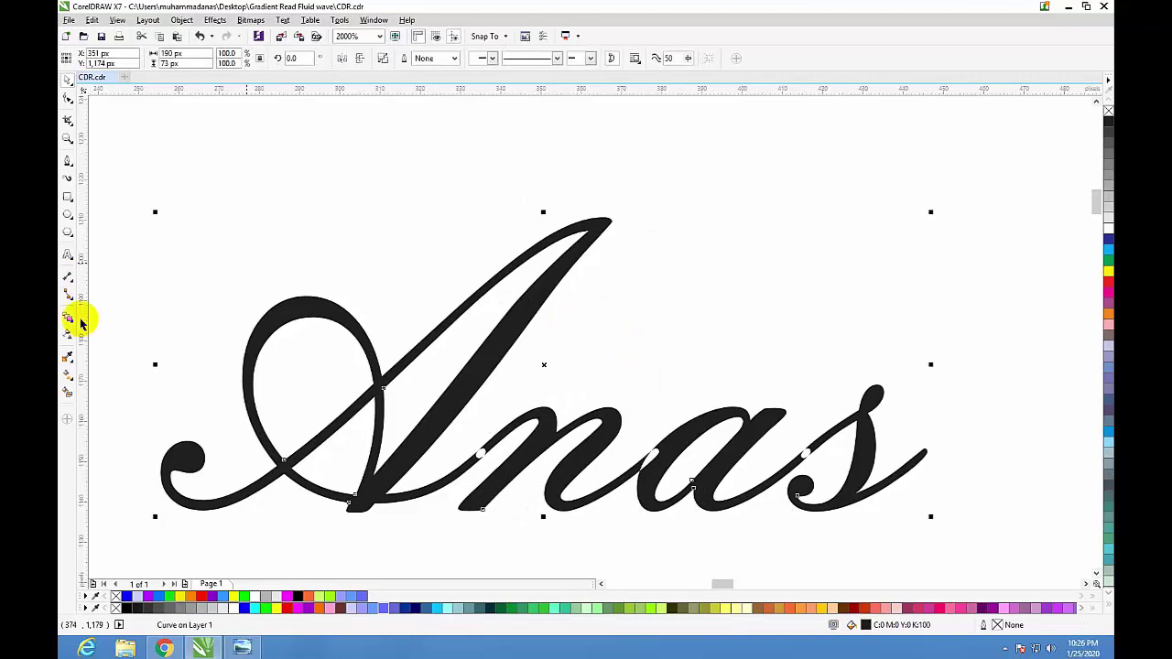
With the Bezier tool, trace from the A's curl up its diagonal and down its downstroke.
click(68, 163)
click(184, 463)
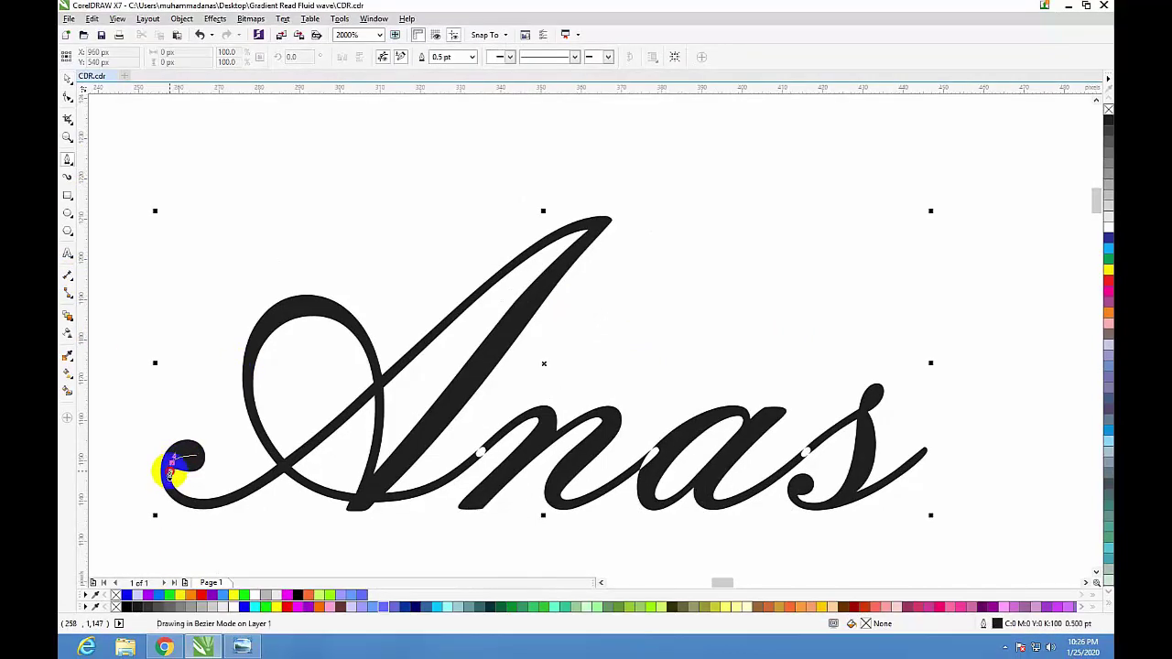
click(178, 500)
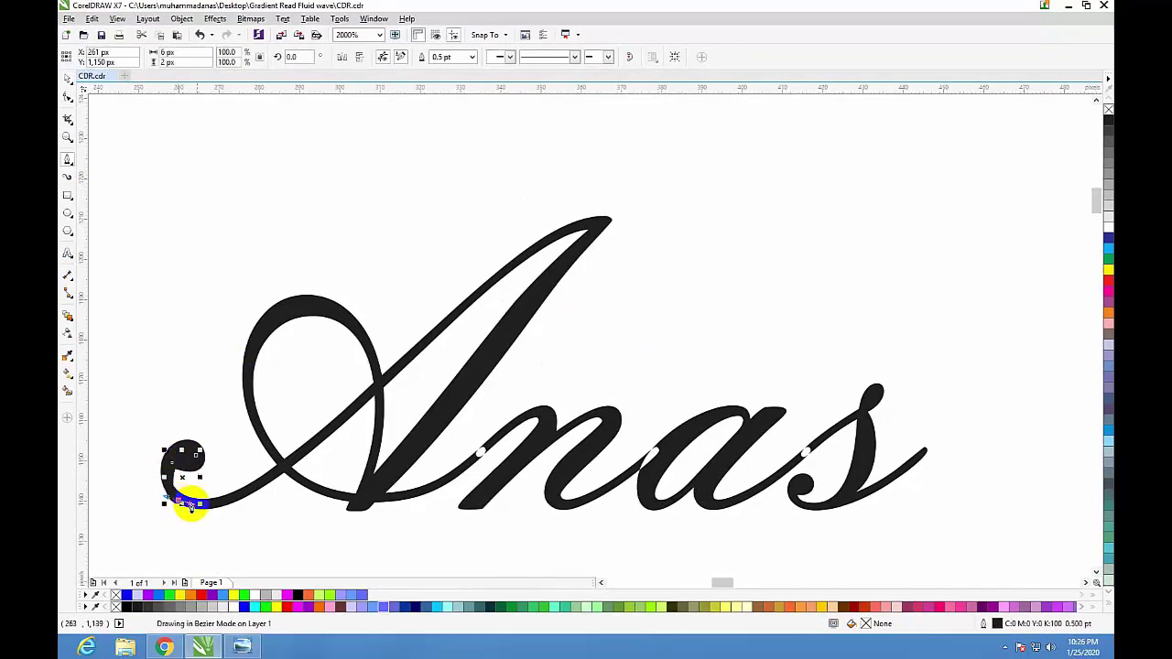
mouse_move(189, 505)
mouse_down()
mouse_move(252, 494)
mouse_move(330, 439)
mouse_up()
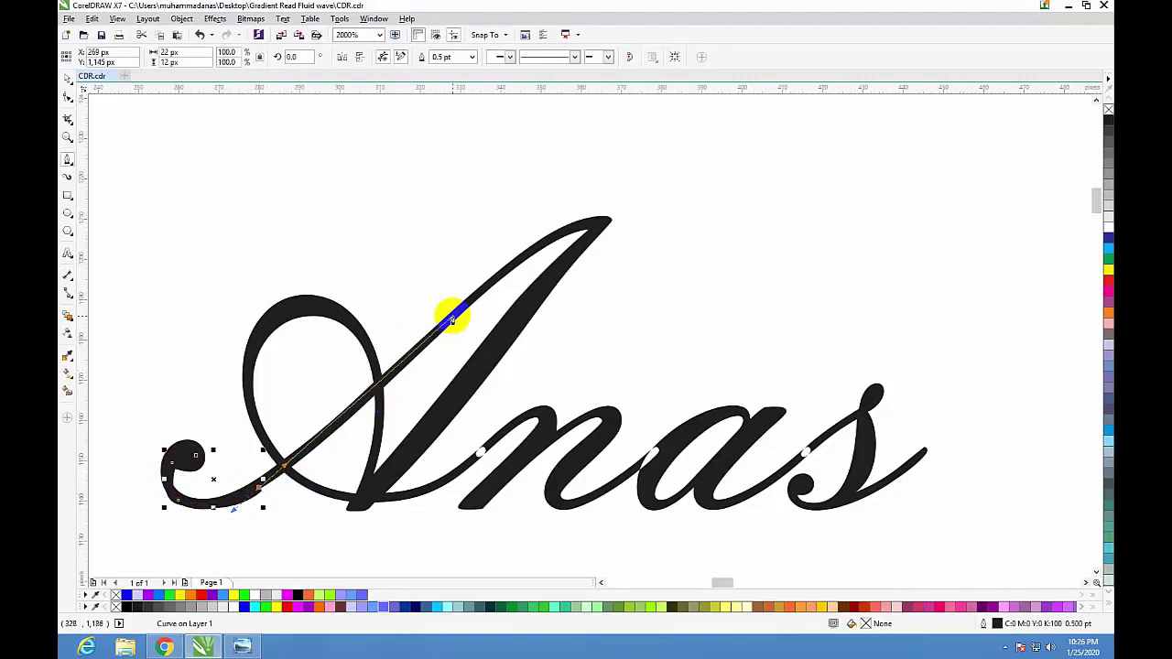
drag(453, 318, 458, 308)
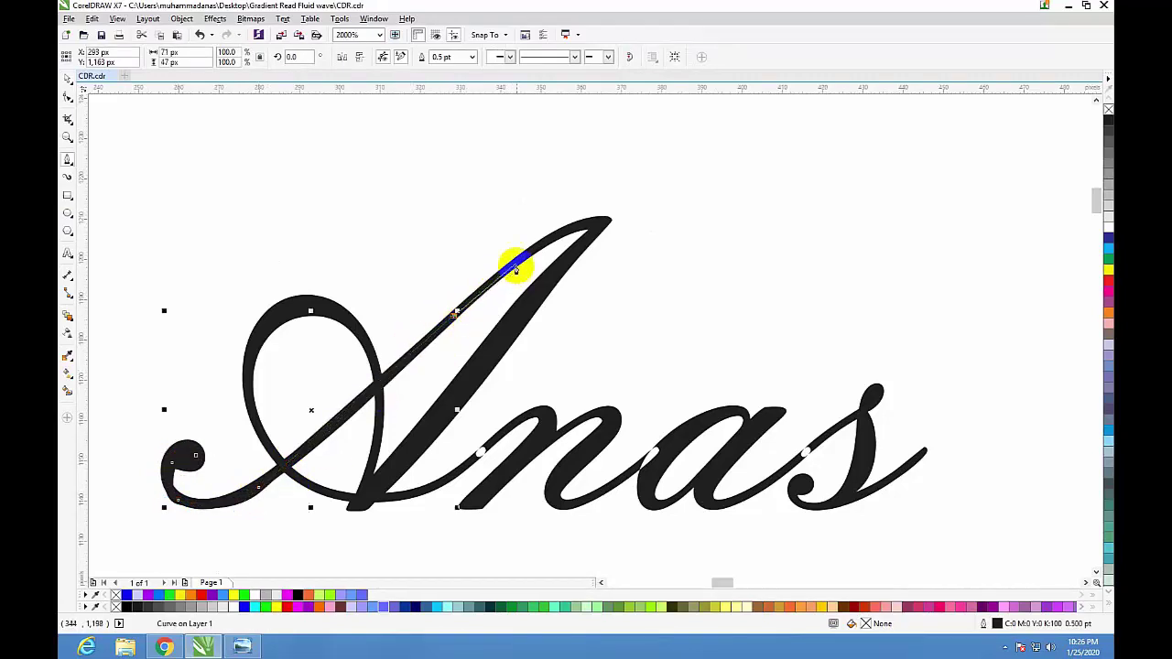
drag(543, 240, 599, 221)
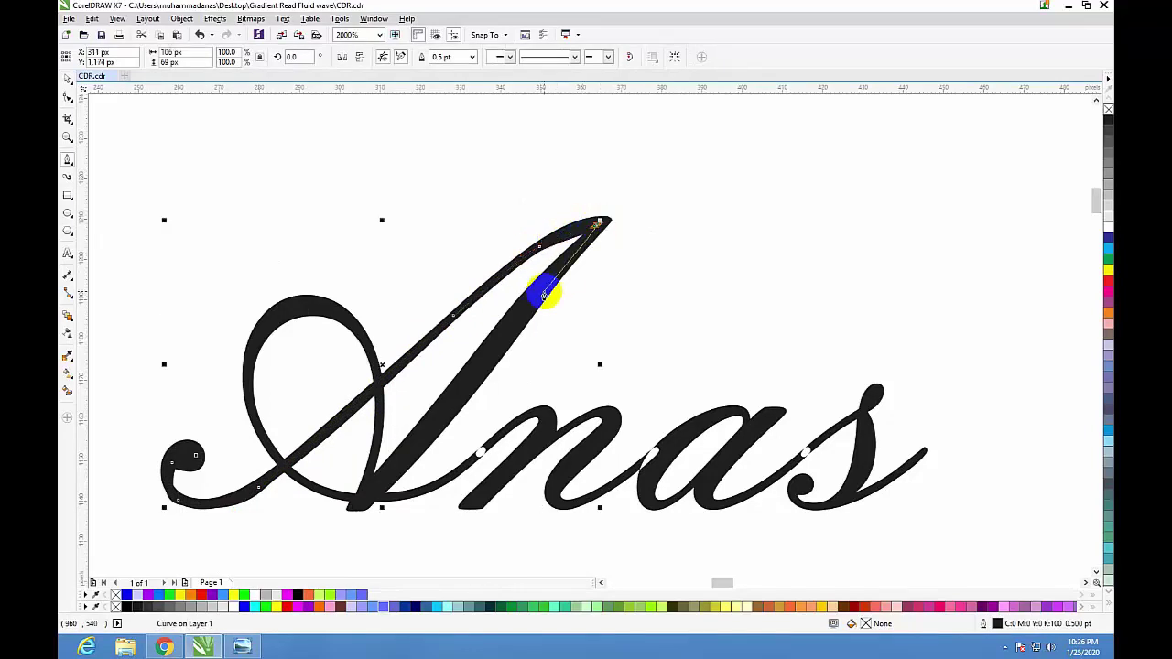
drag(524, 321, 445, 406)
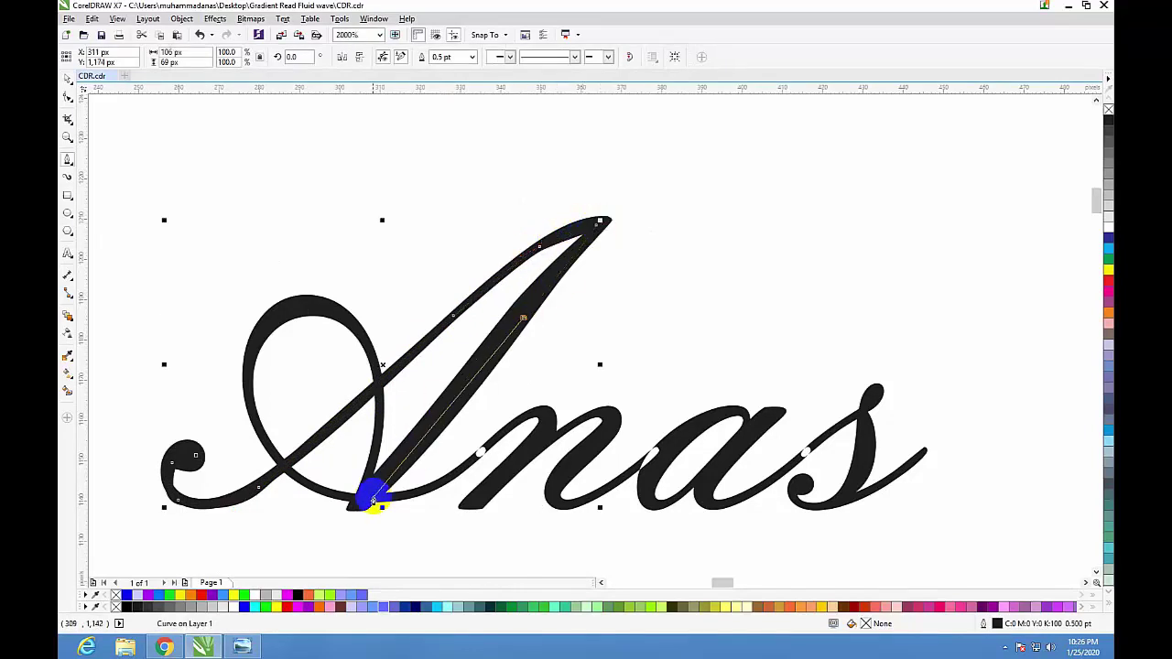
drag(368, 504, 378, 435)
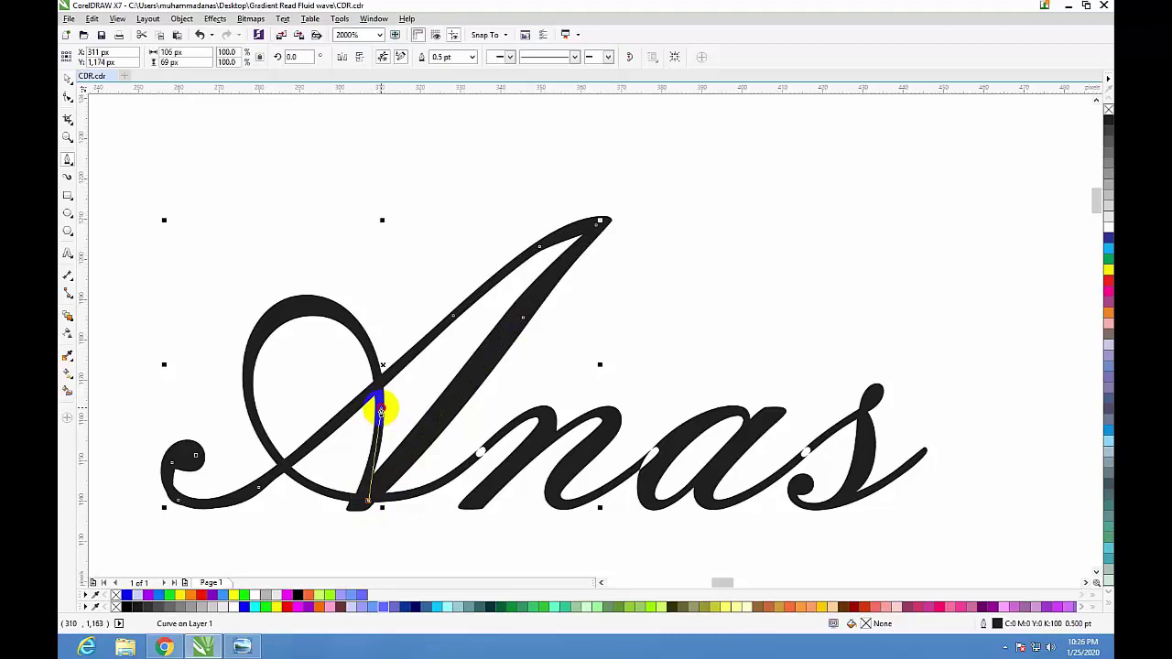
Trace the A's loop and lower stroke, then continue through the n and the s.
click(342, 332)
drag(338, 320, 296, 314)
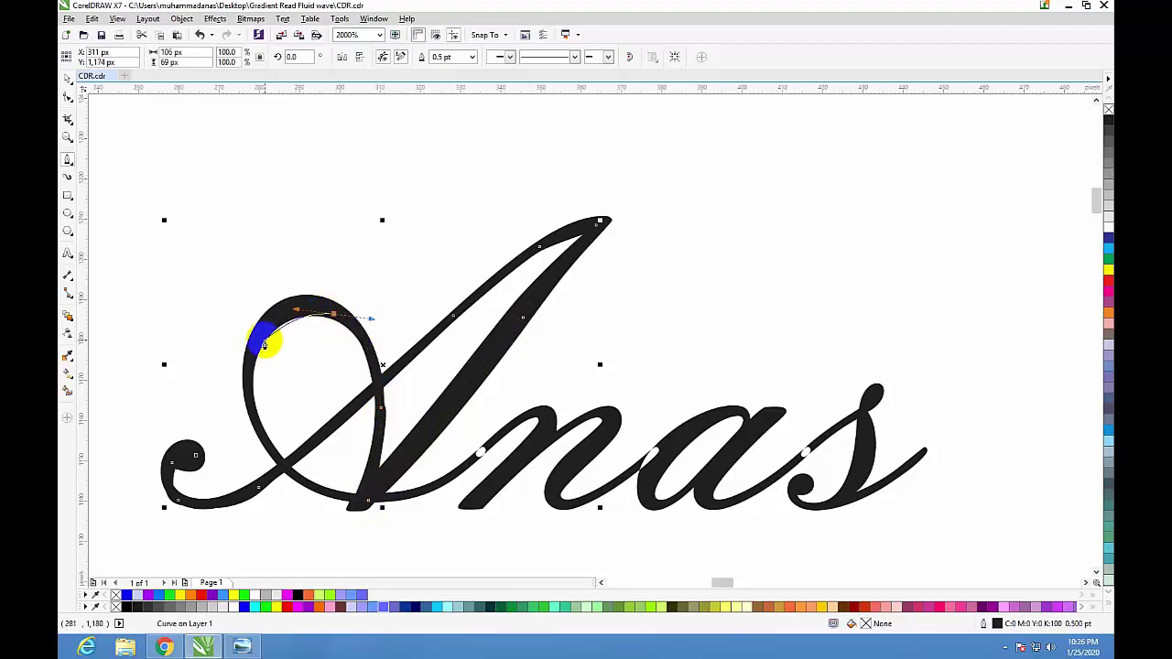
drag(253, 366, 248, 410)
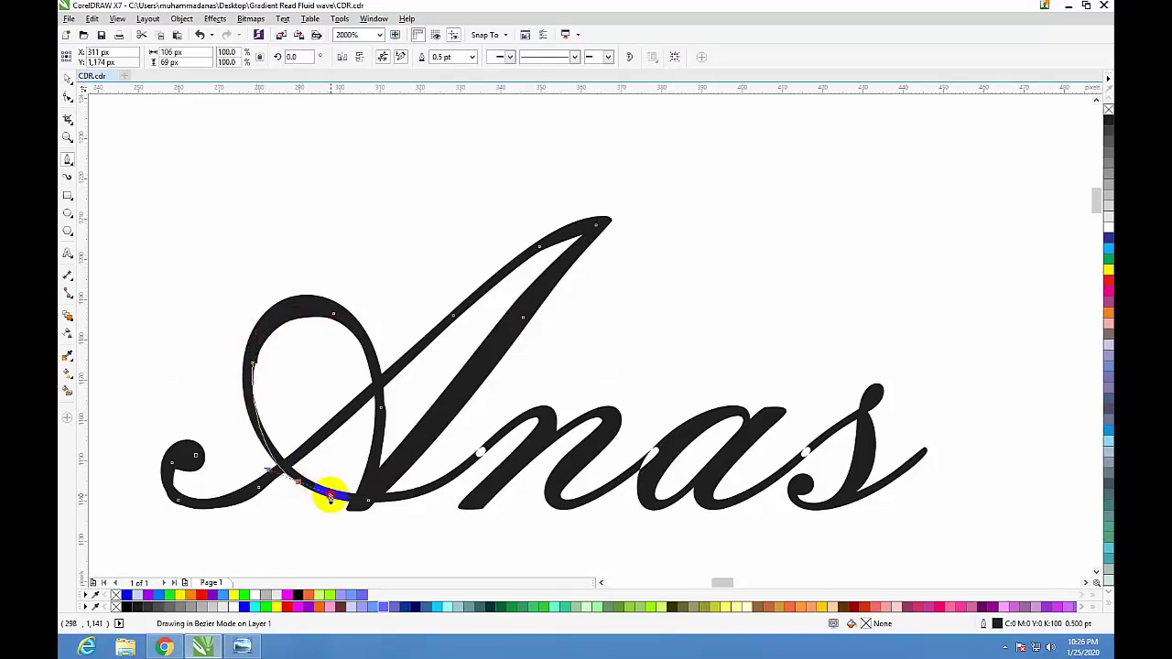
mouse_move(330, 498)
mouse_down()
mouse_move(383, 506)
mouse_move(511, 449)
mouse_move(525, 422)
mouse_move(509, 473)
mouse_up()
click(478, 503)
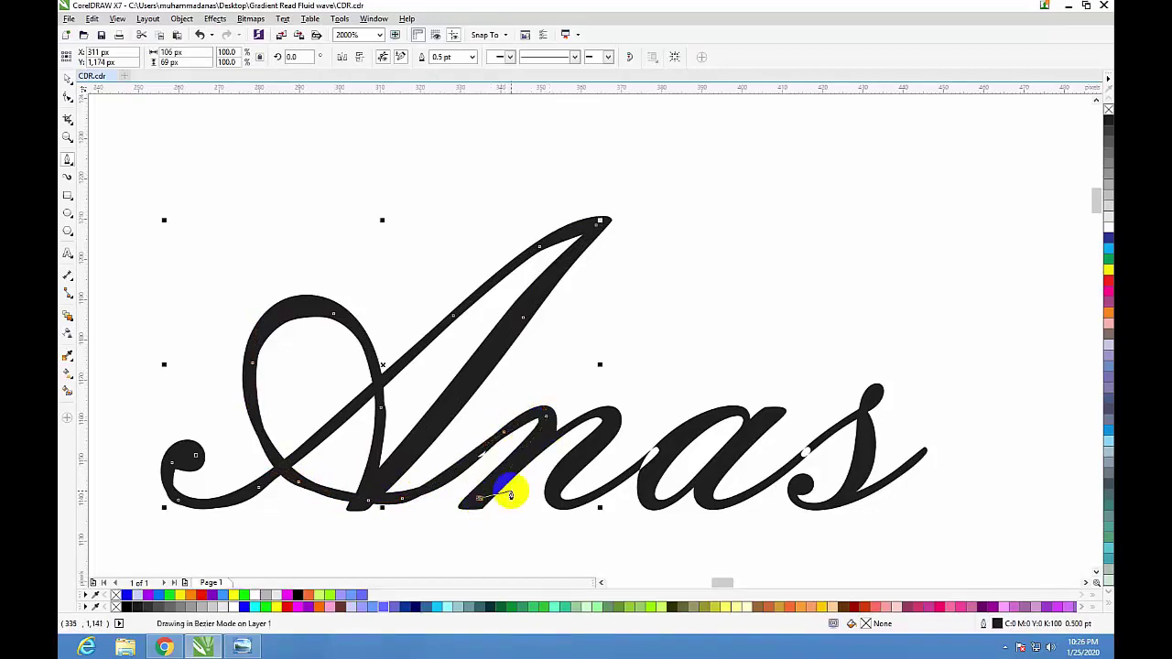
drag(565, 428, 631, 424)
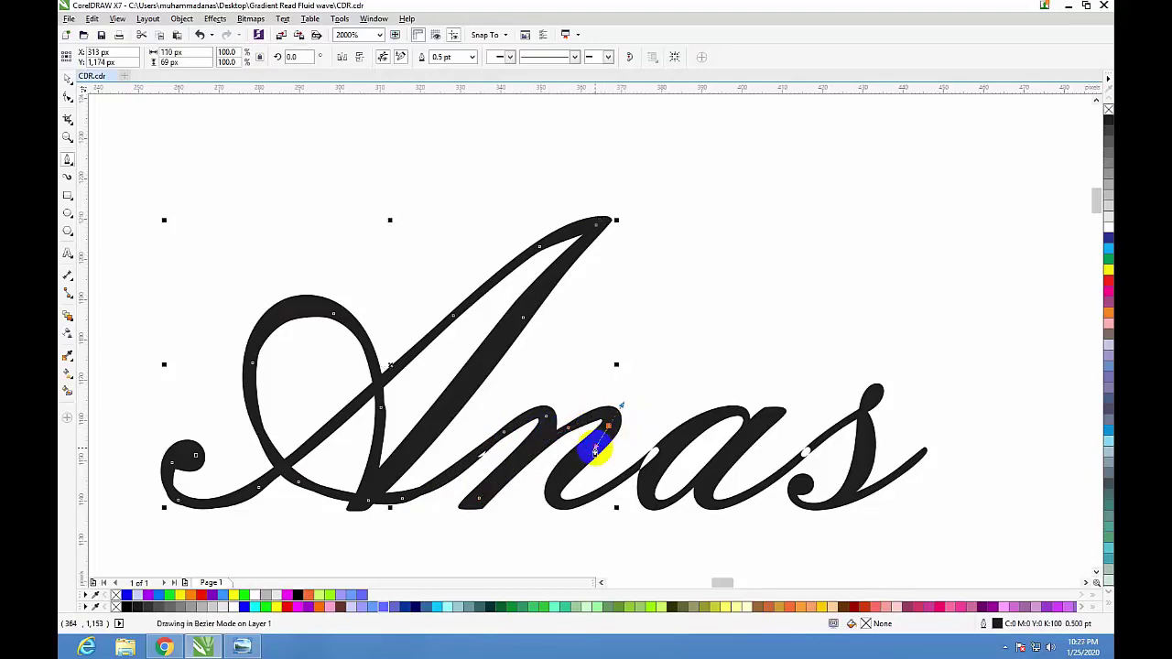
click(596, 450)
click(802, 486)
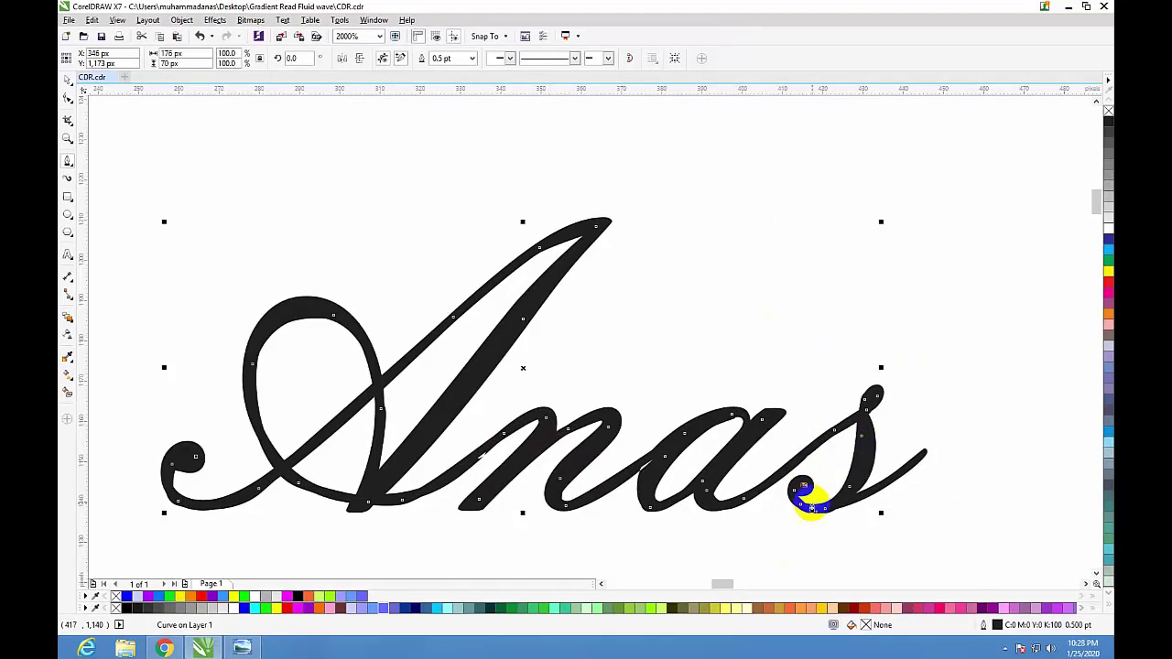
click(803, 492)
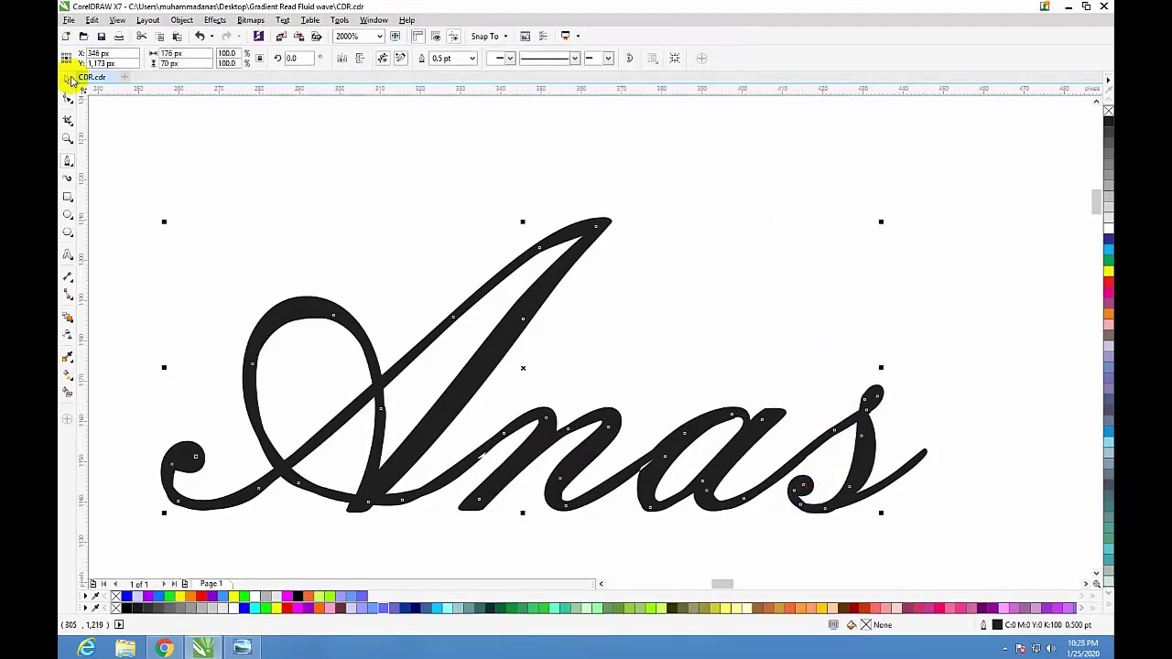
Move the traced path off the letters and delete the original filled Anas lettering.
click(68, 99)
scroll(393, 284, down, 1)
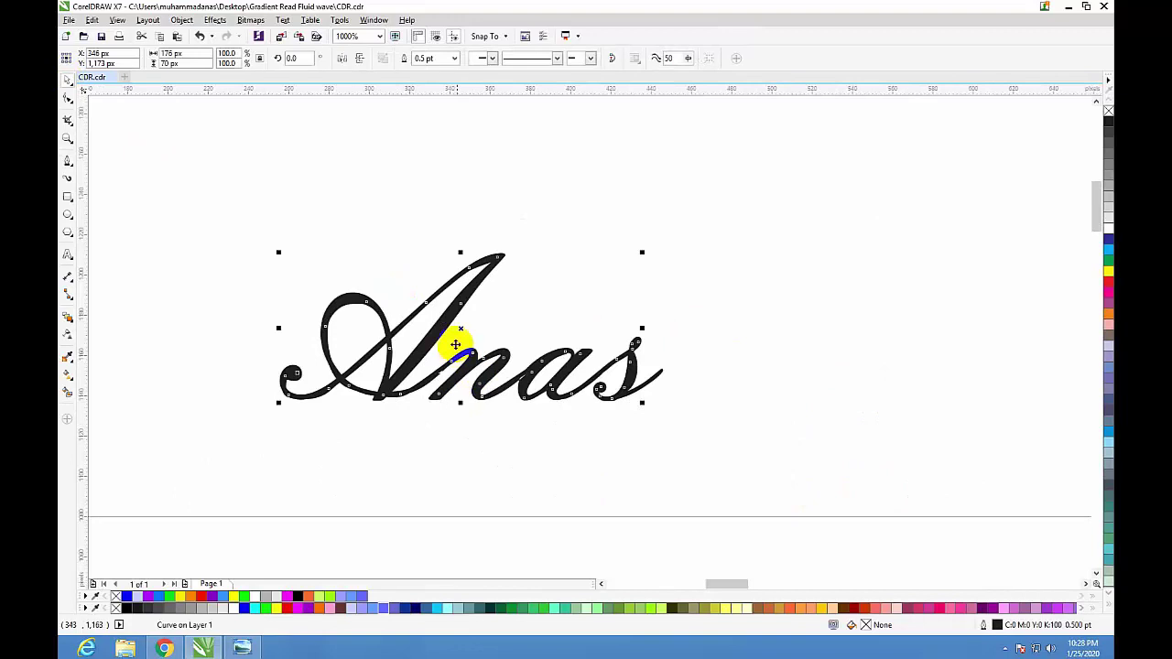
drag(455, 344, 761, 224)
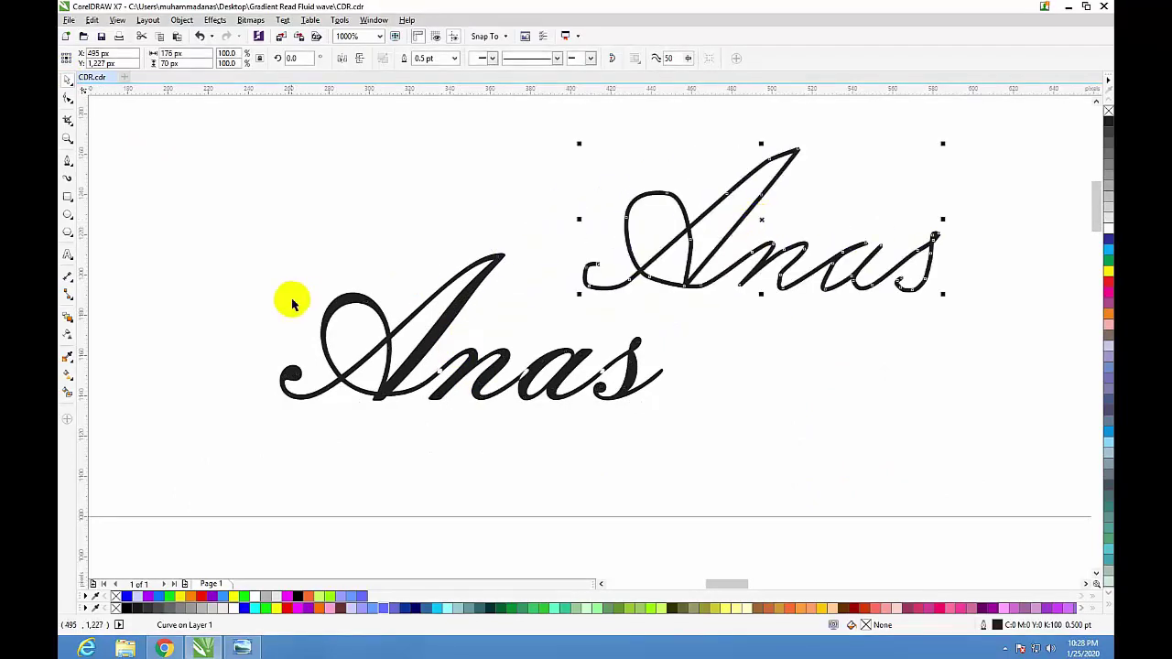
drag(183, 202, 668, 454)
key(Delete)
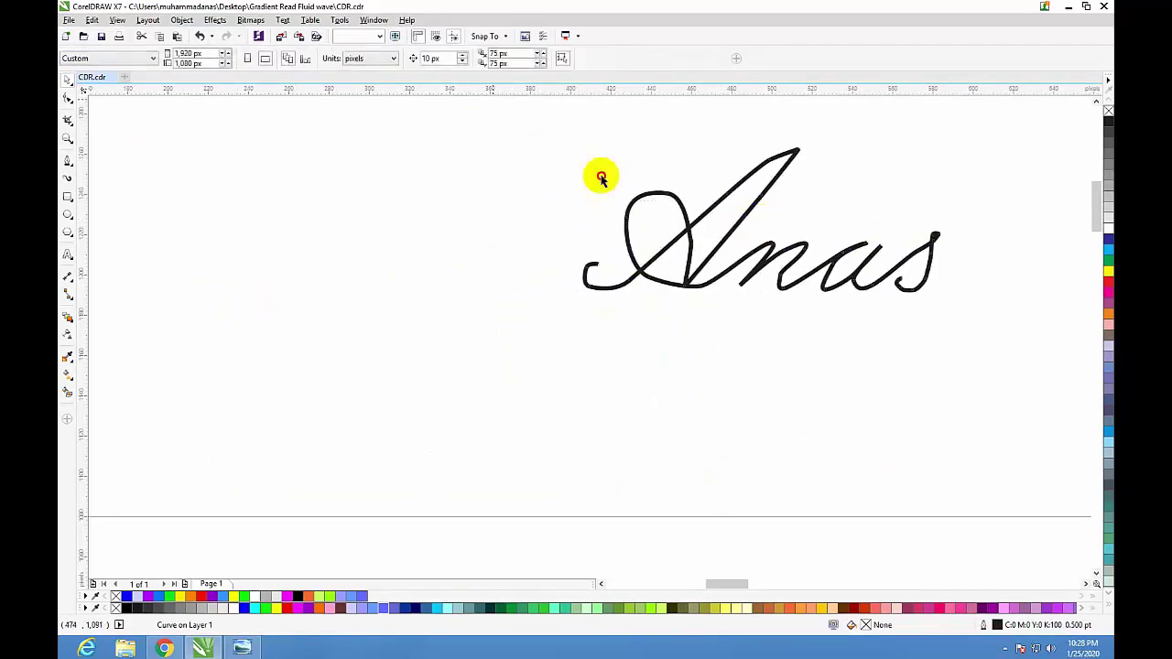
Set the traced Anas path's outline width to 0.5 pt in the outline settings.
drag(492, 100, 958, 366)
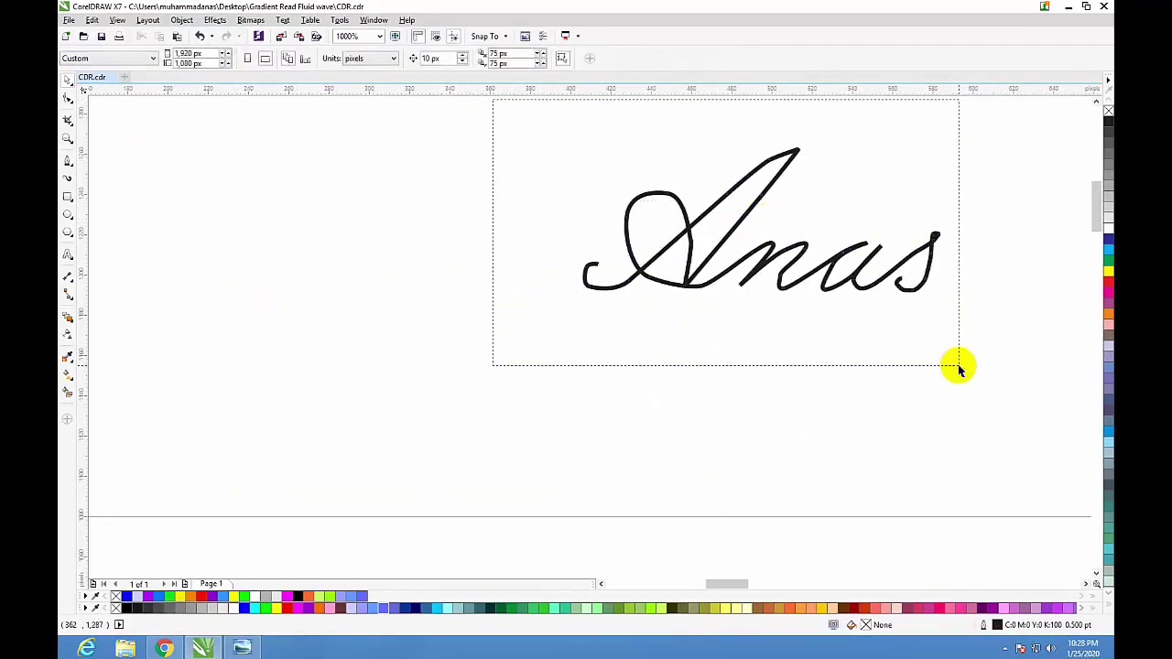
double_click(996, 624)
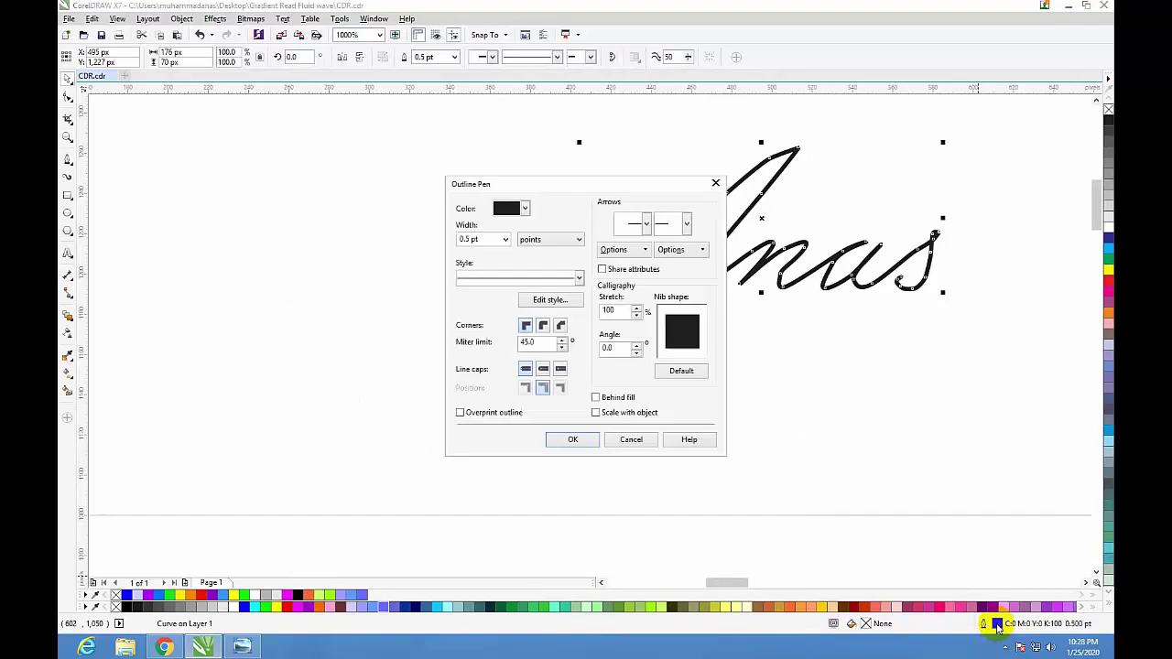
click(503, 240)
click(468, 252)
click(502, 240)
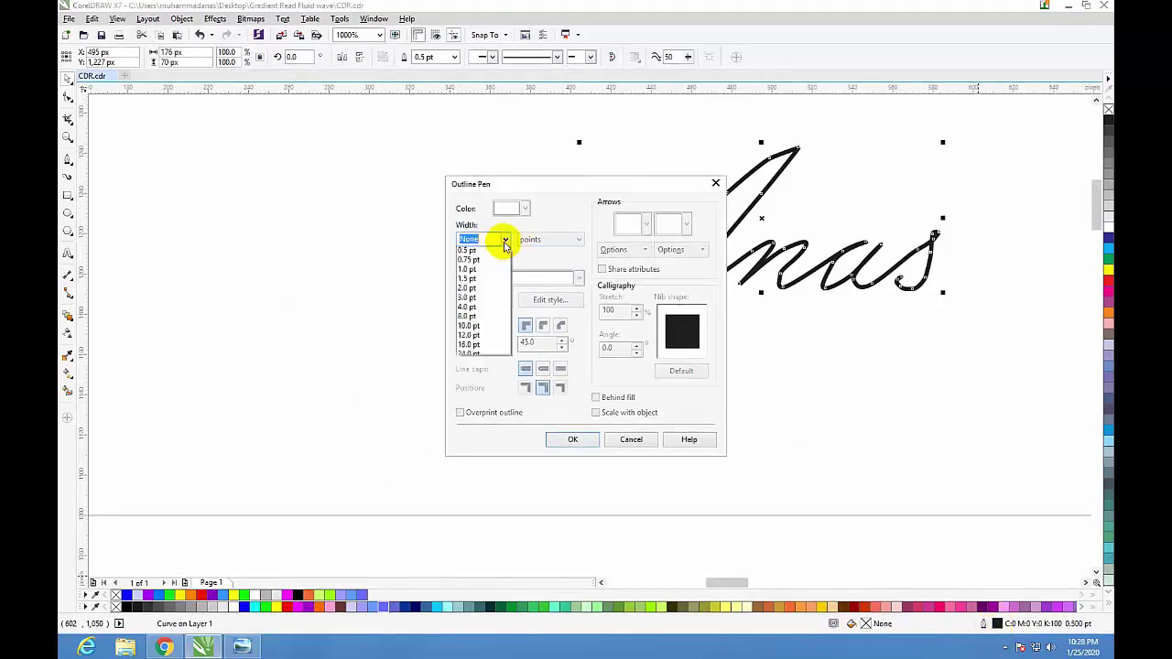
click(472, 271)
click(504, 240)
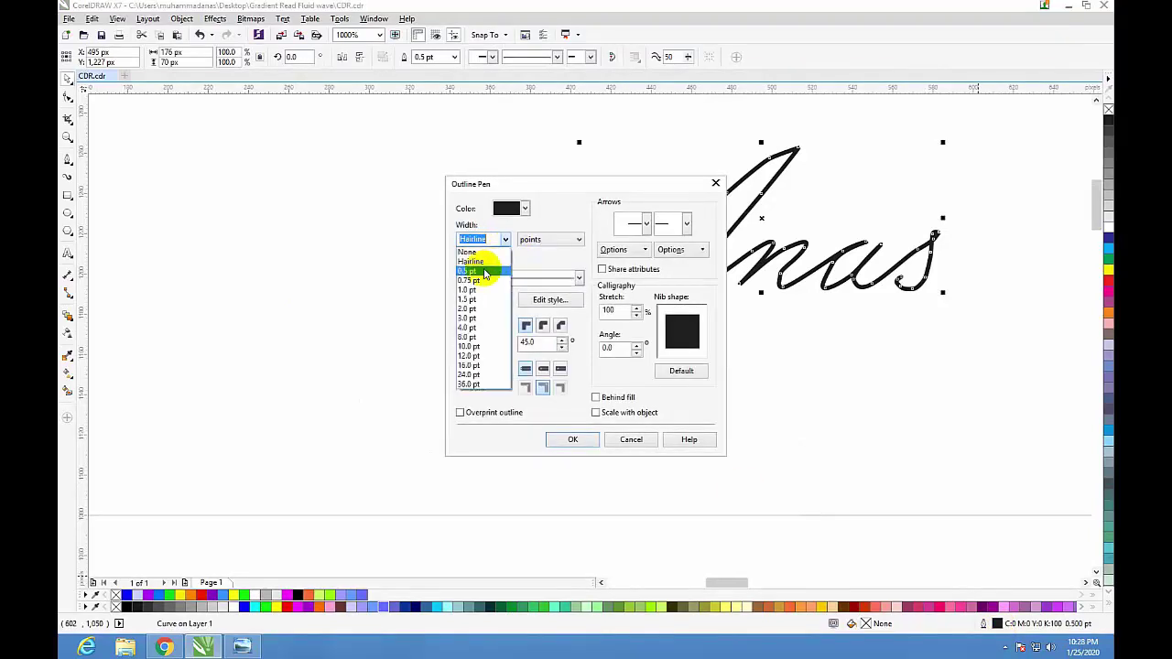
click(472, 271)
click(569, 441)
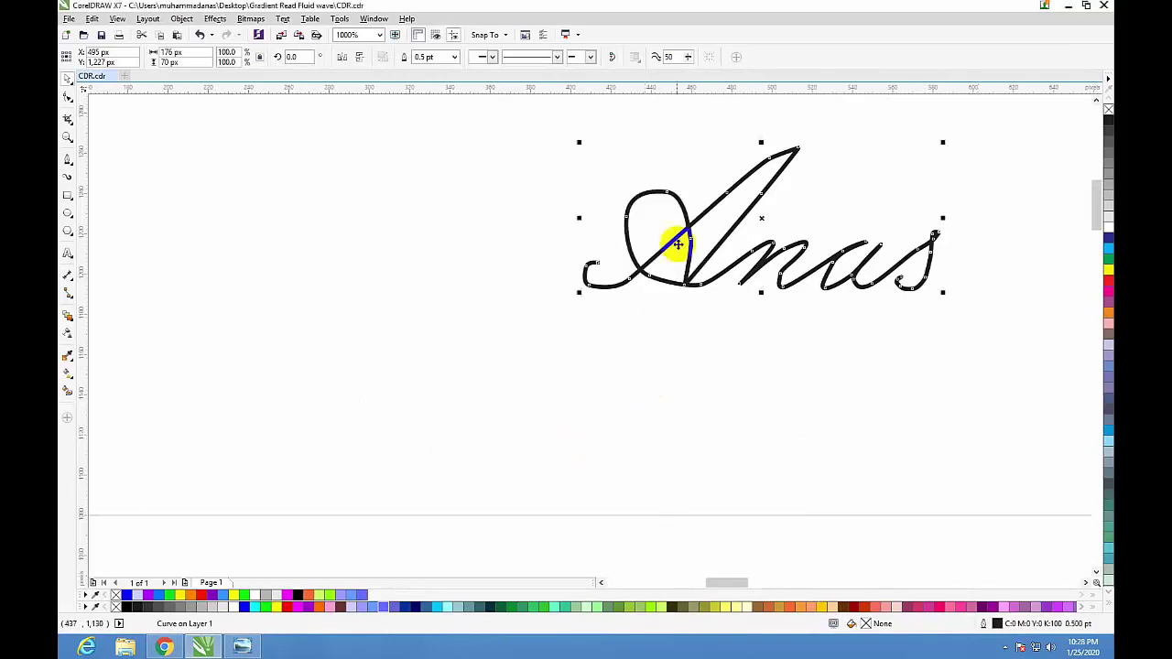
Set the traced path's outline width to 0.2 pt on the property bar.
key(shift+F2)
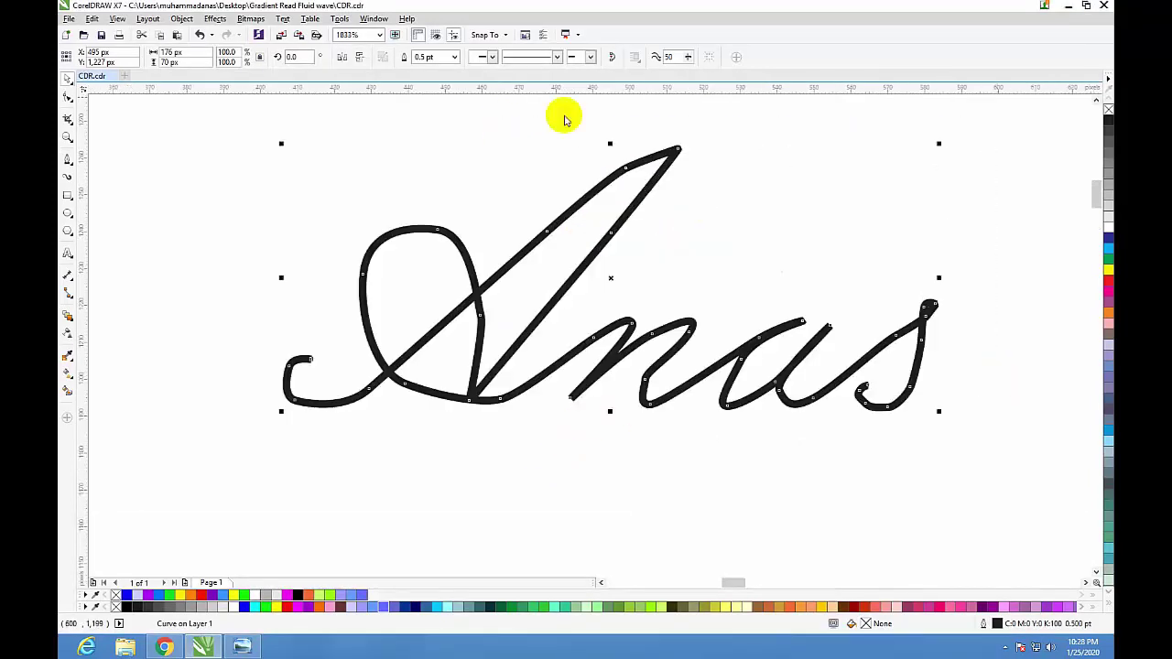
click(456, 58)
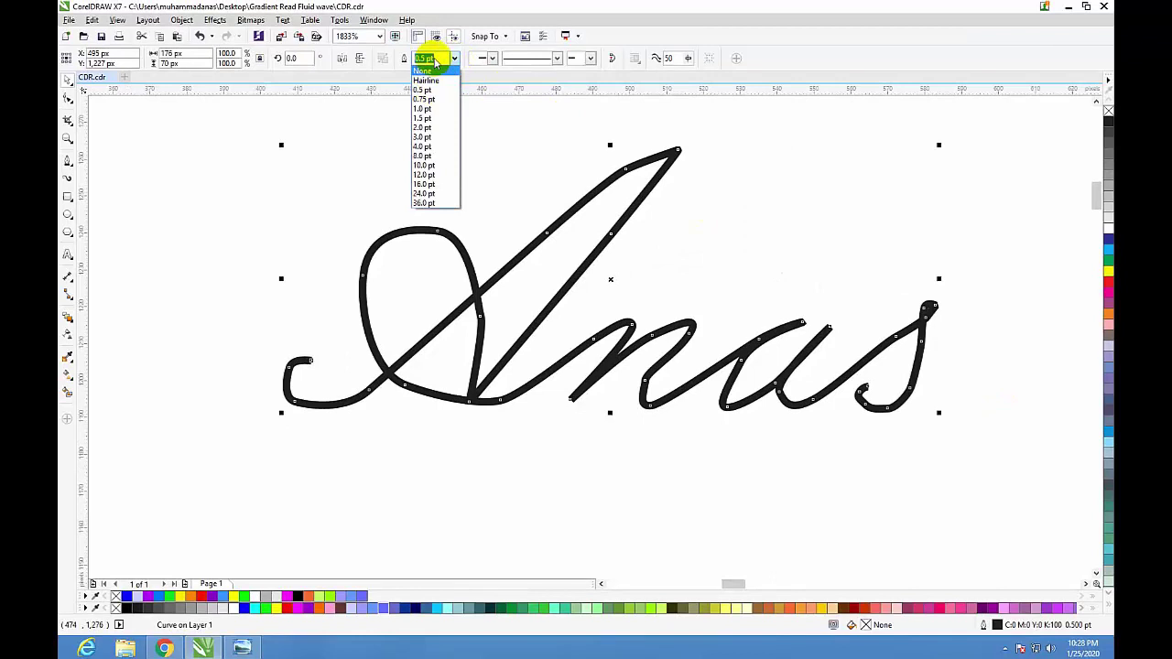
text(0.2)
key(Return)
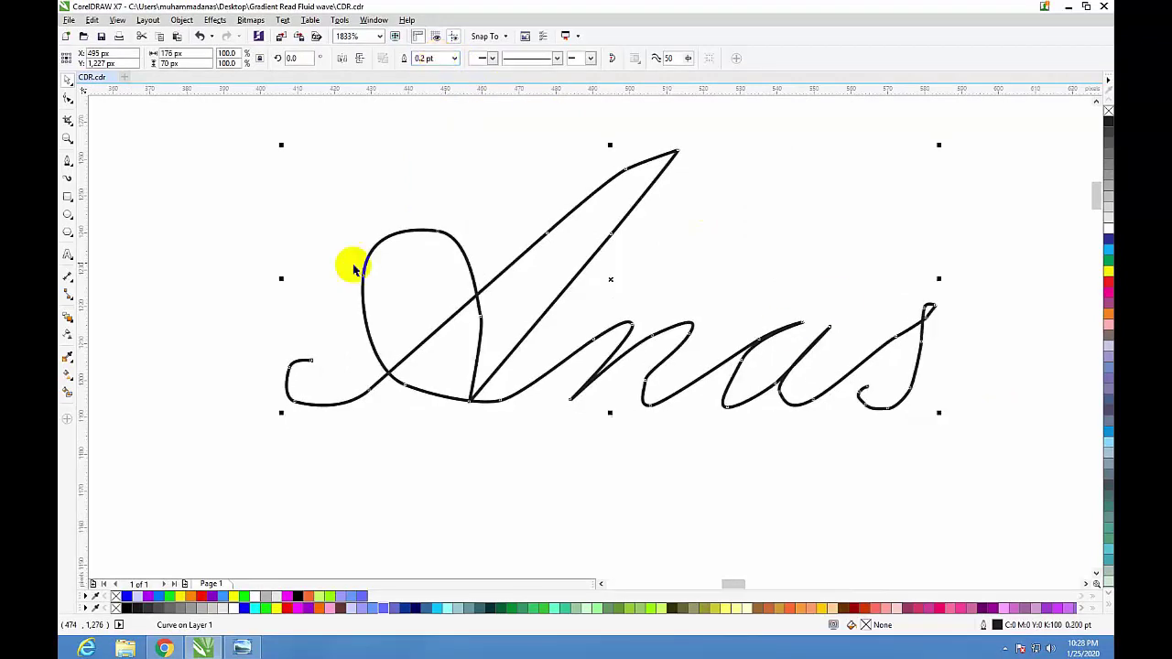
Delete excess nodes on the A's loop and tip to smooth its shape.
click(66, 102)
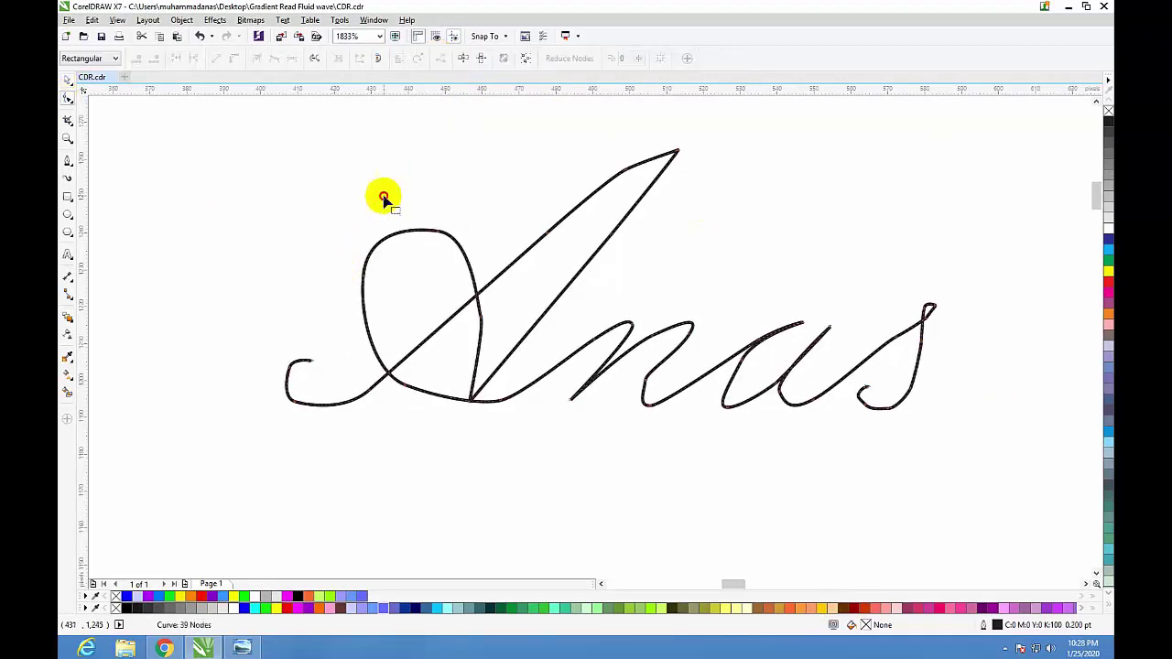
drag(430, 300, 485, 336)
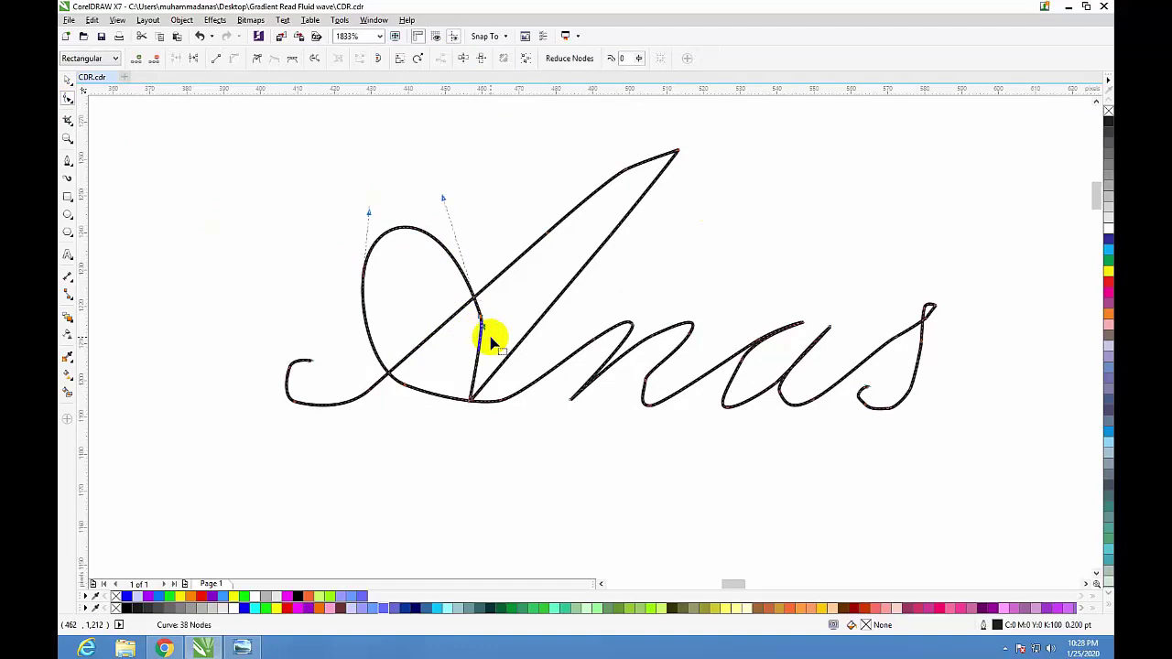
key(Delete)
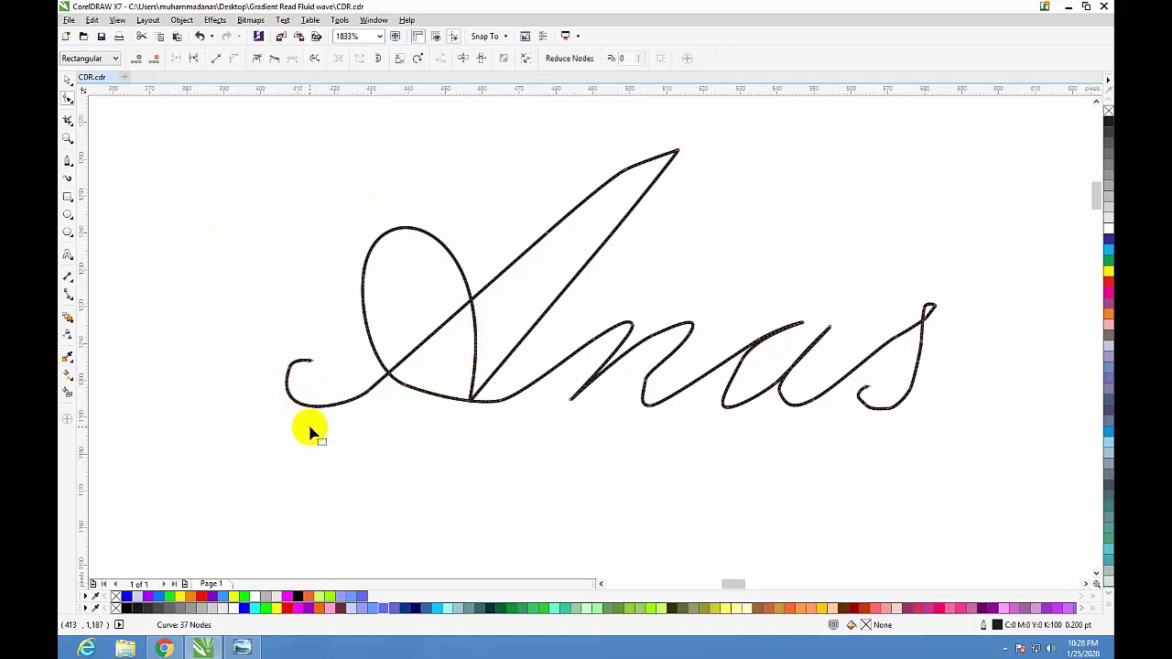
drag(306, 445, 379, 373)
key(Delete)
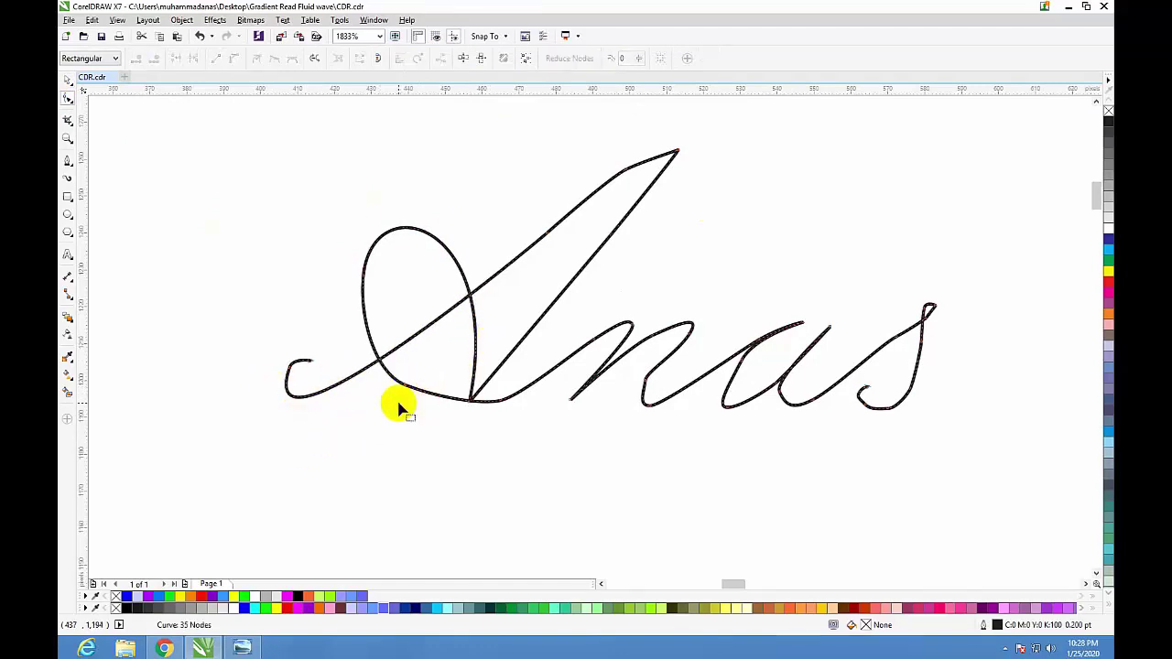
key(ctrl+z)
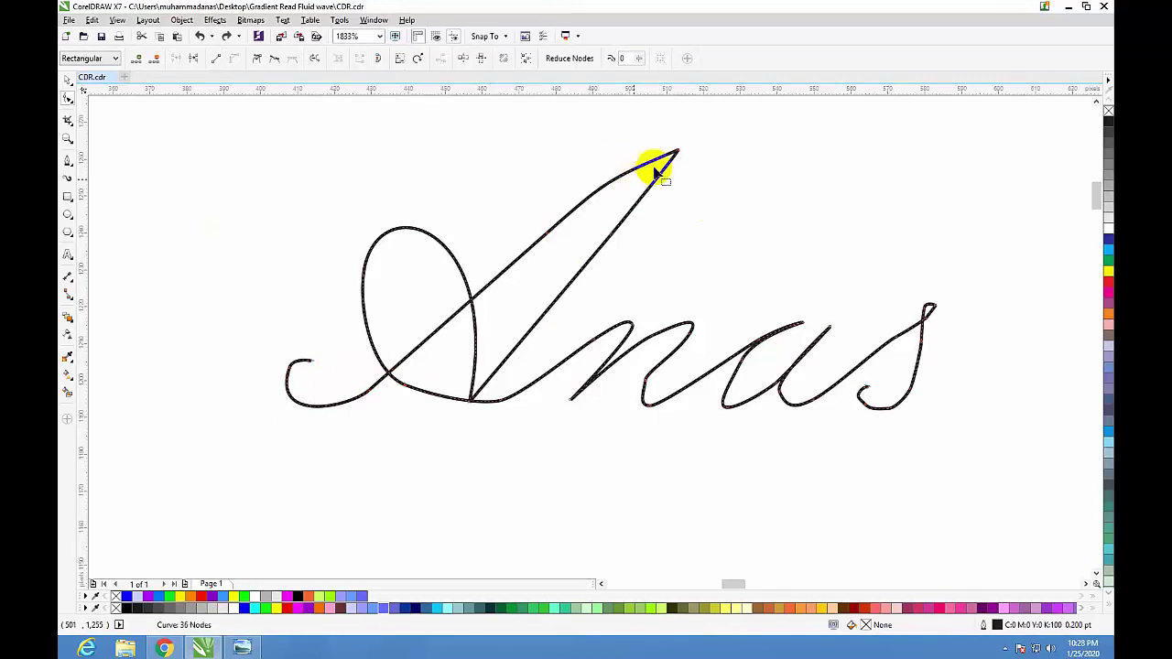
key(Delete)
drag(702, 136, 676, 163)
key(Delete)
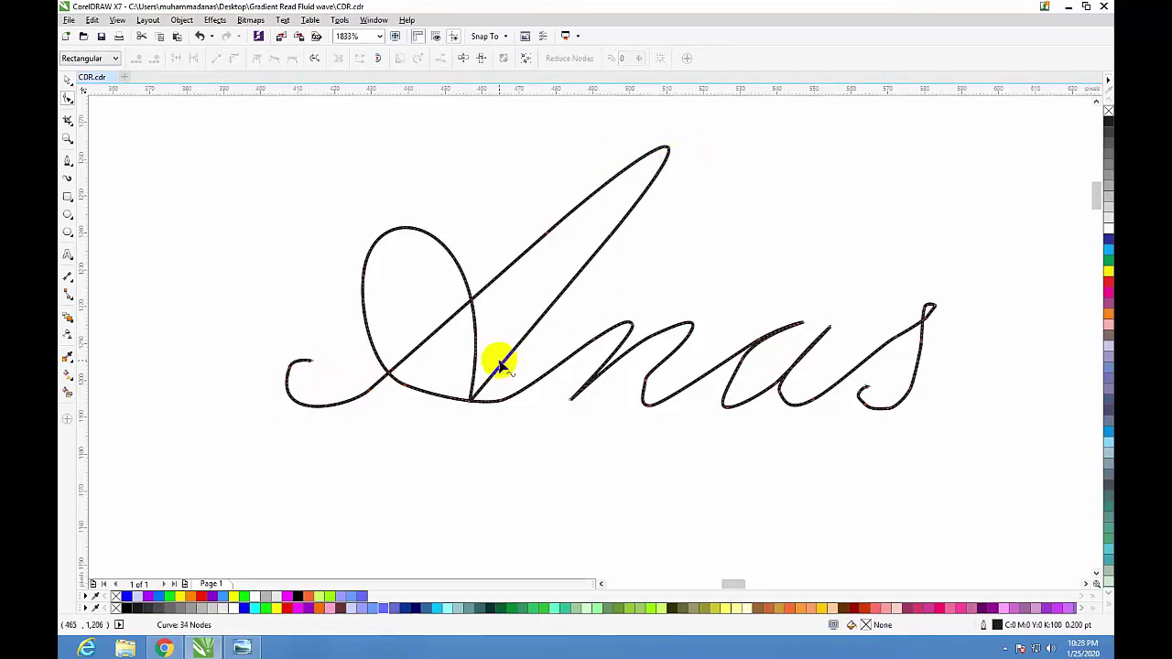
drag(470, 405, 457, 415)
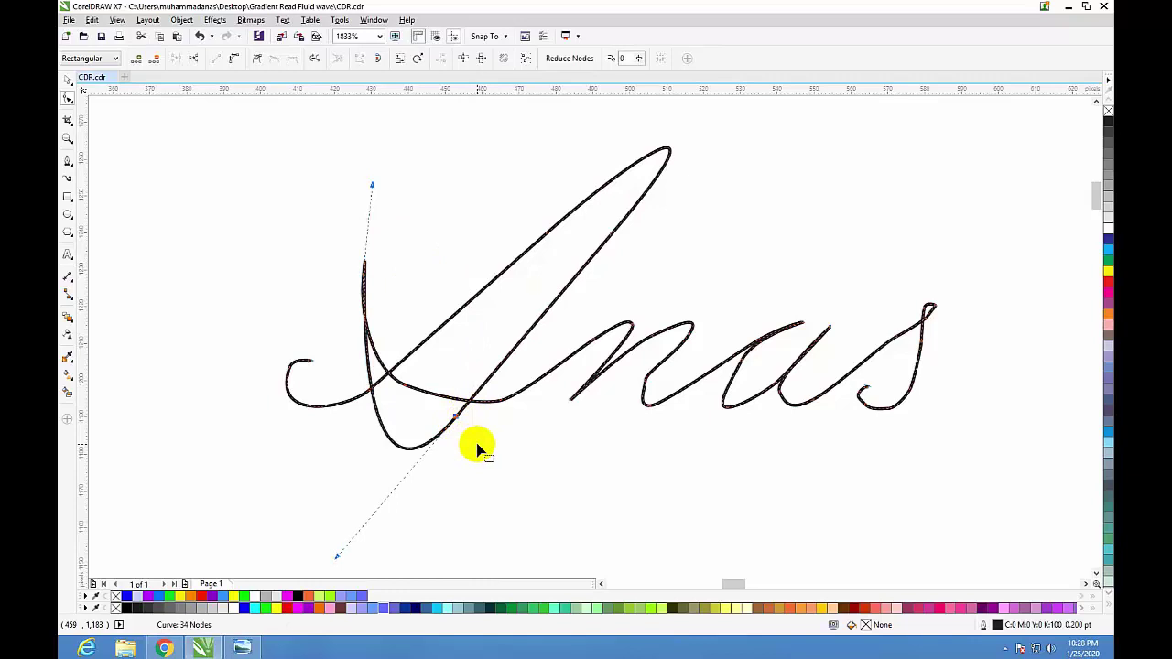
key(Delete)
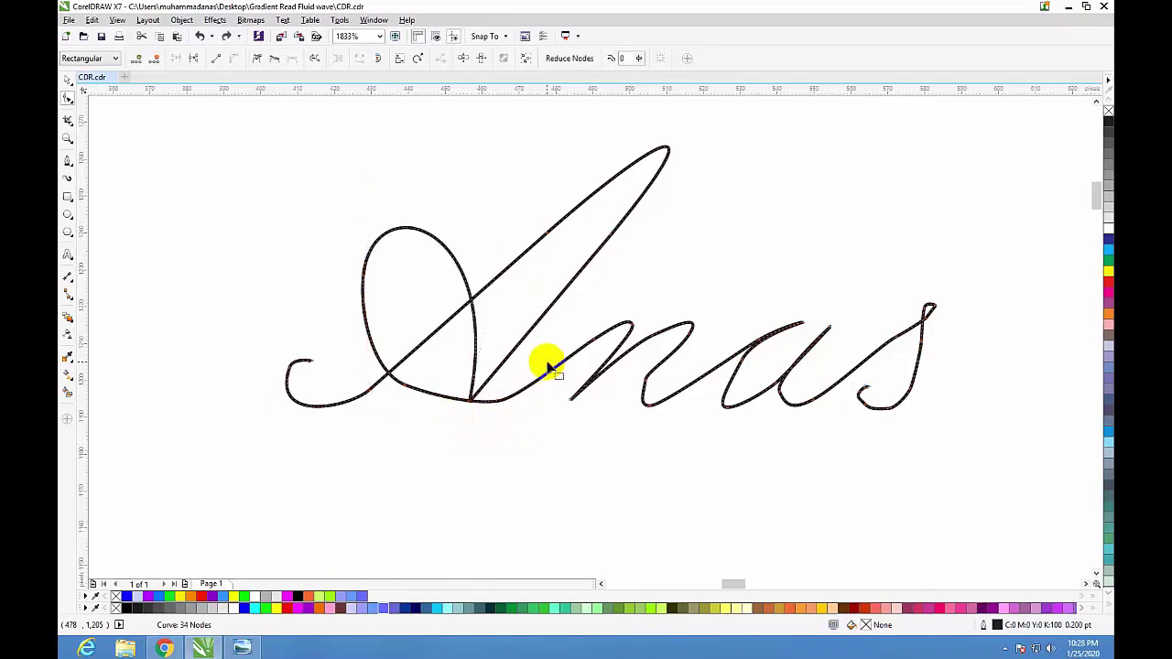
Remove and adjust nodes on the a's stroke and delete the nodes below the s.
drag(497, 445, 575, 352)
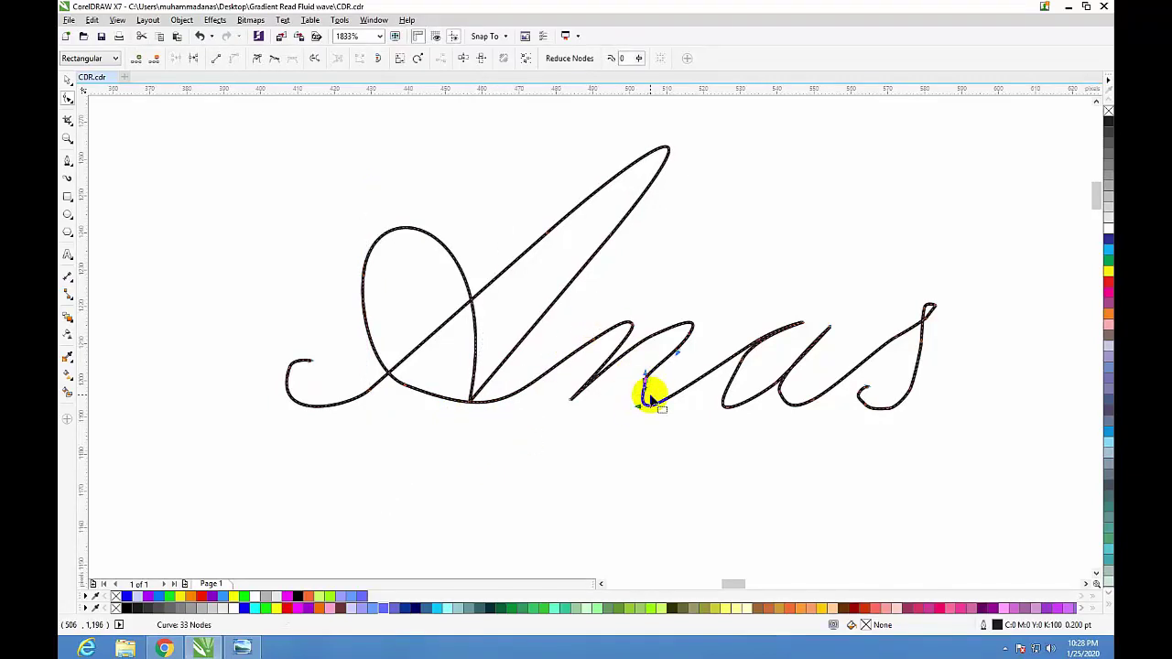
double_click(786, 339)
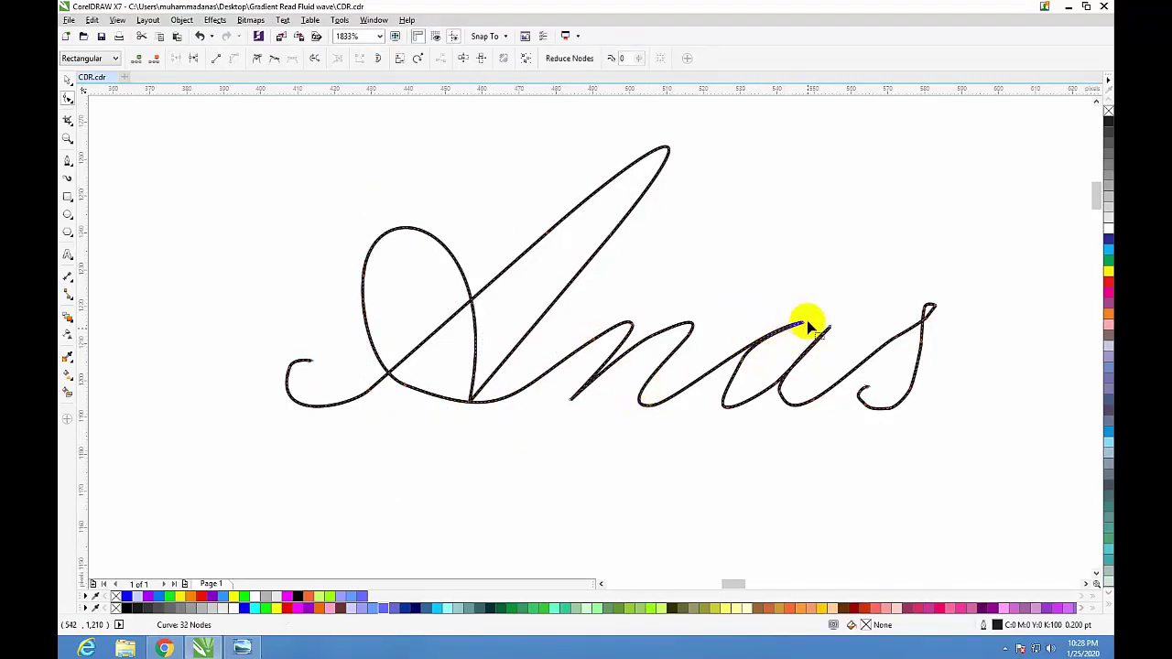
drag(802, 327, 824, 326)
double_click(802, 348)
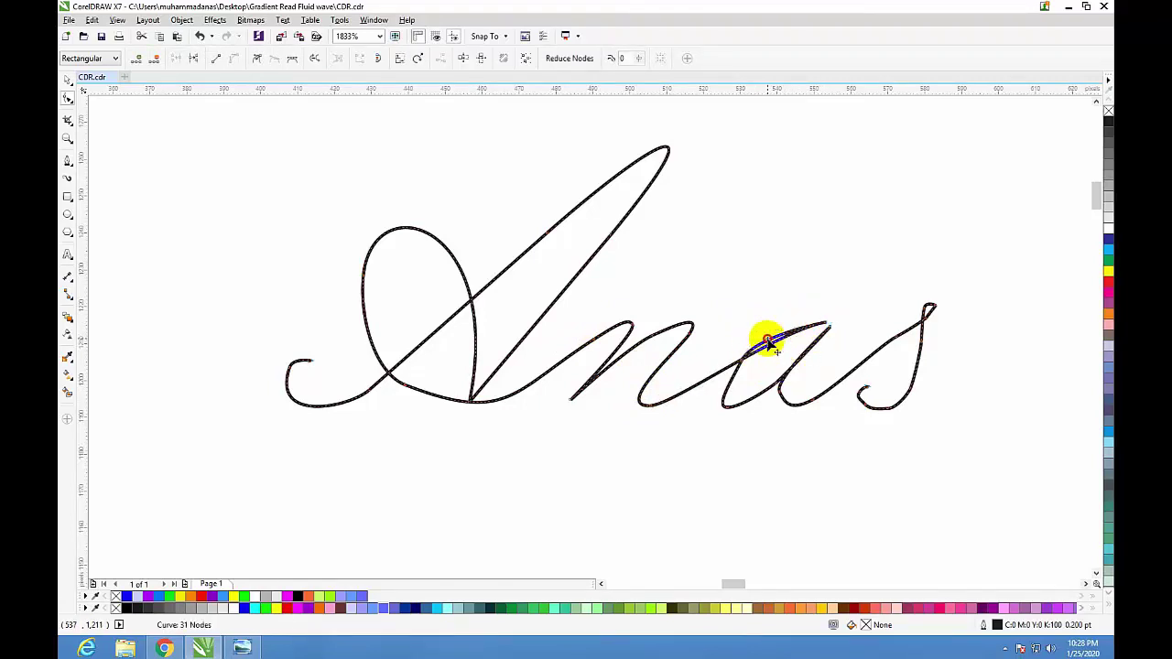
drag(770, 342, 776, 357)
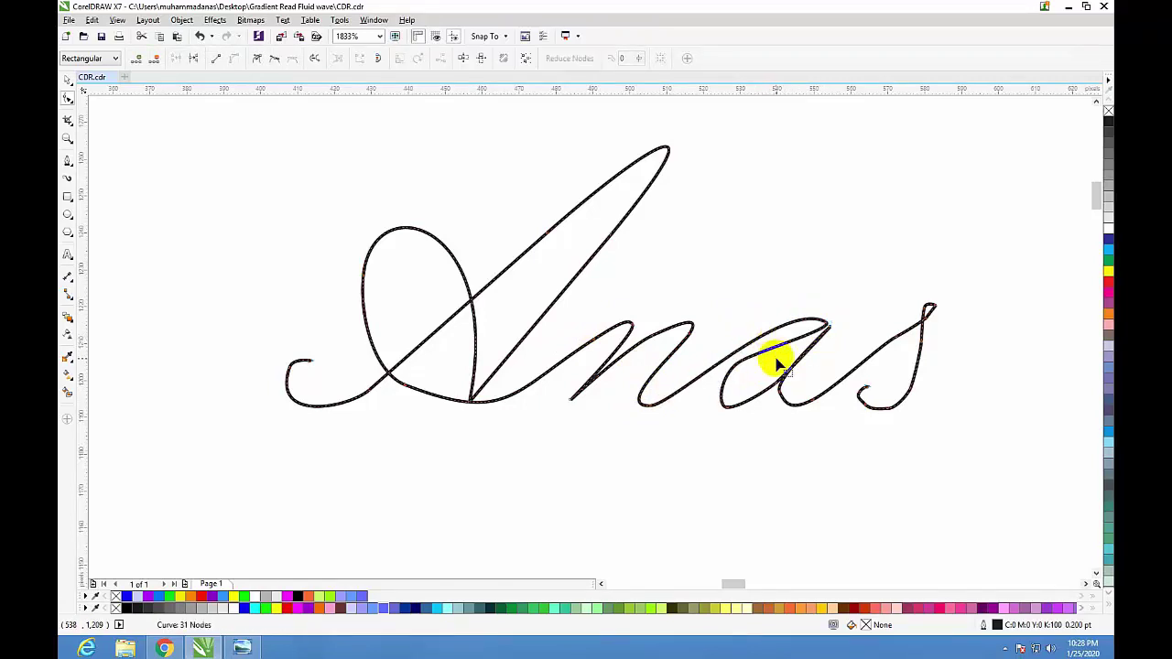
drag(845, 438, 896, 409)
key(Delete)
Draw a small circle below the lettering with the Ellipse tool.
drag(898, 453, 941, 388)
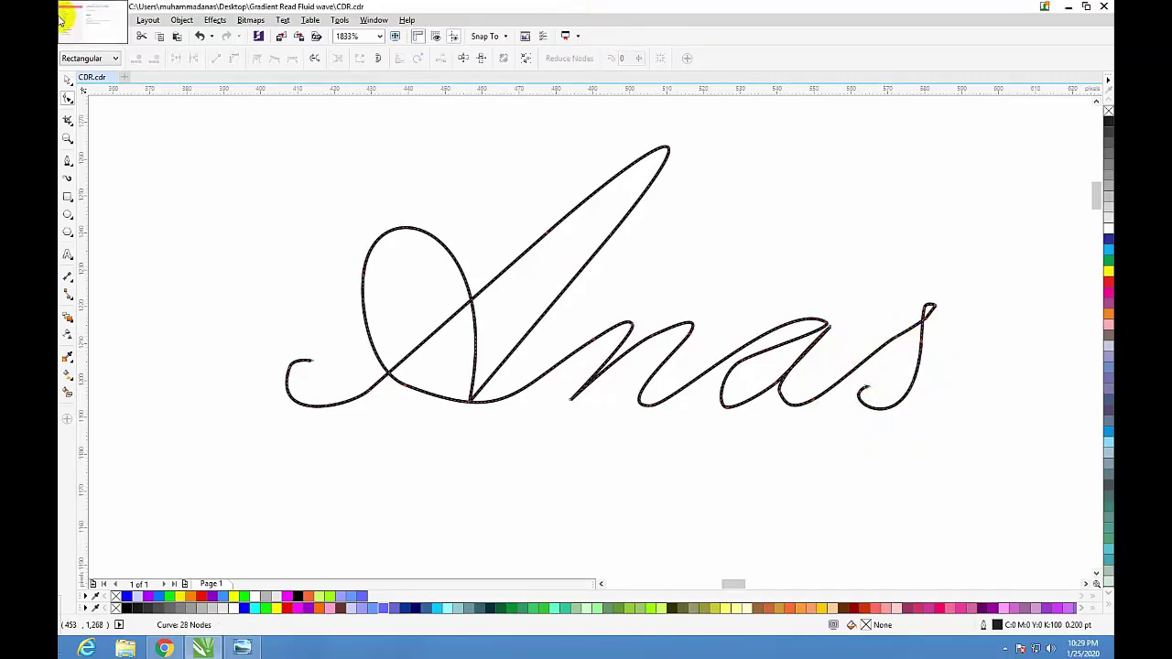
click(73, 88)
click(75, 229)
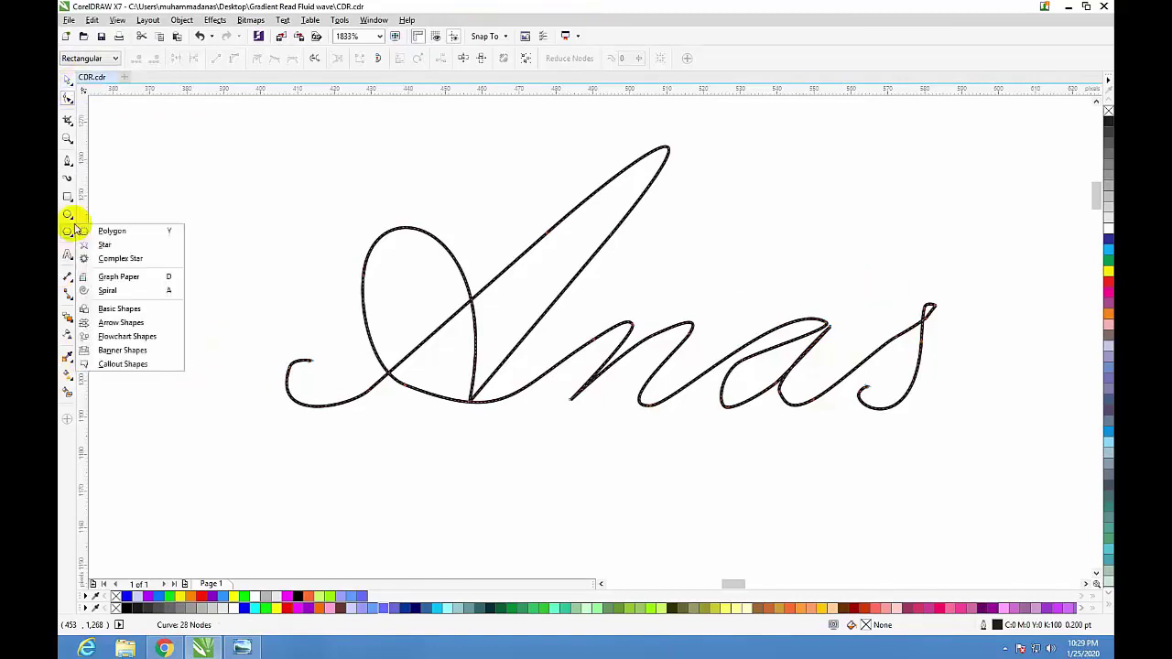
drag(270, 453, 319, 504)
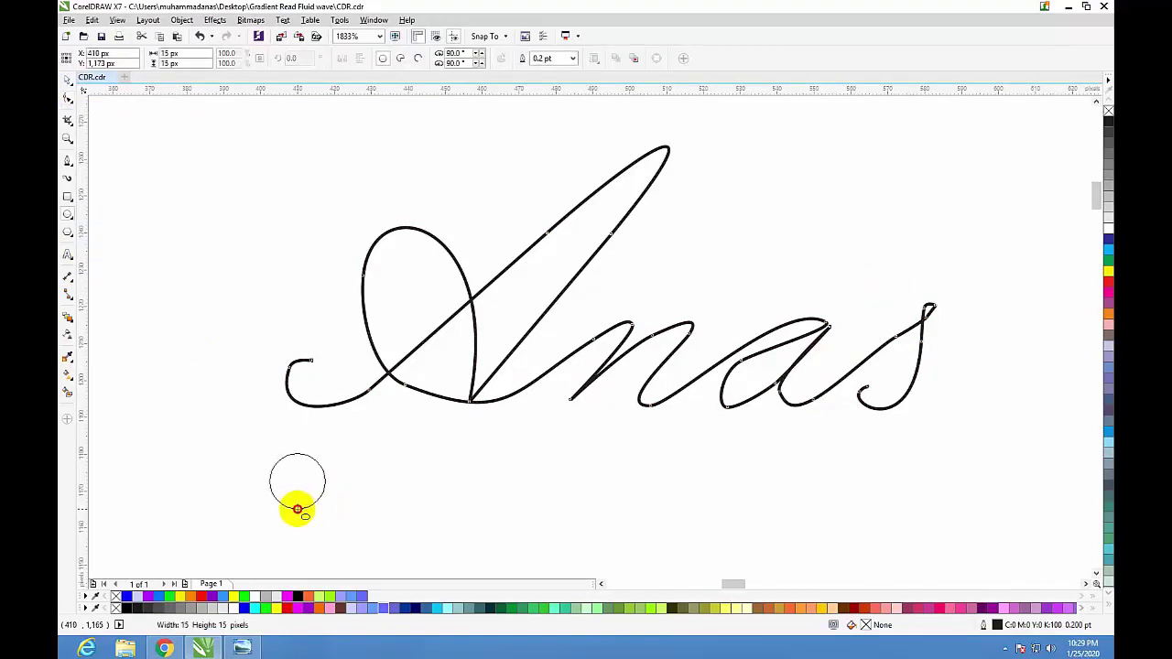
click(70, 158)
Fill the circle with a vertical linear gradient, yellow at top and black at bottom.
key(g)
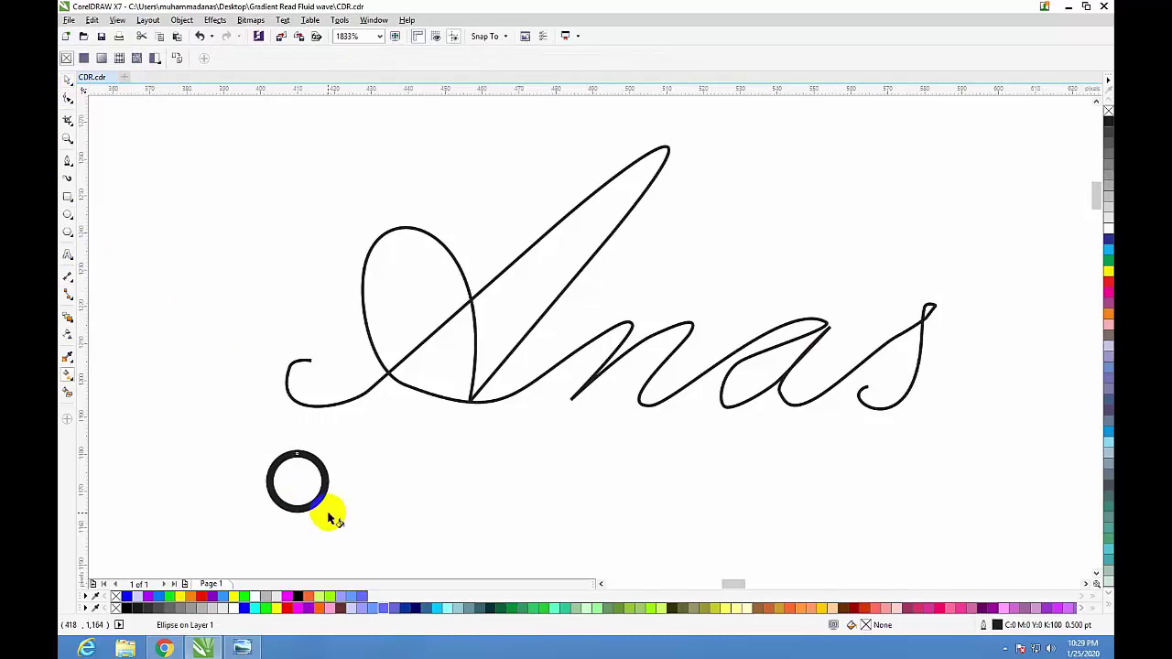
drag(301, 496, 300, 464)
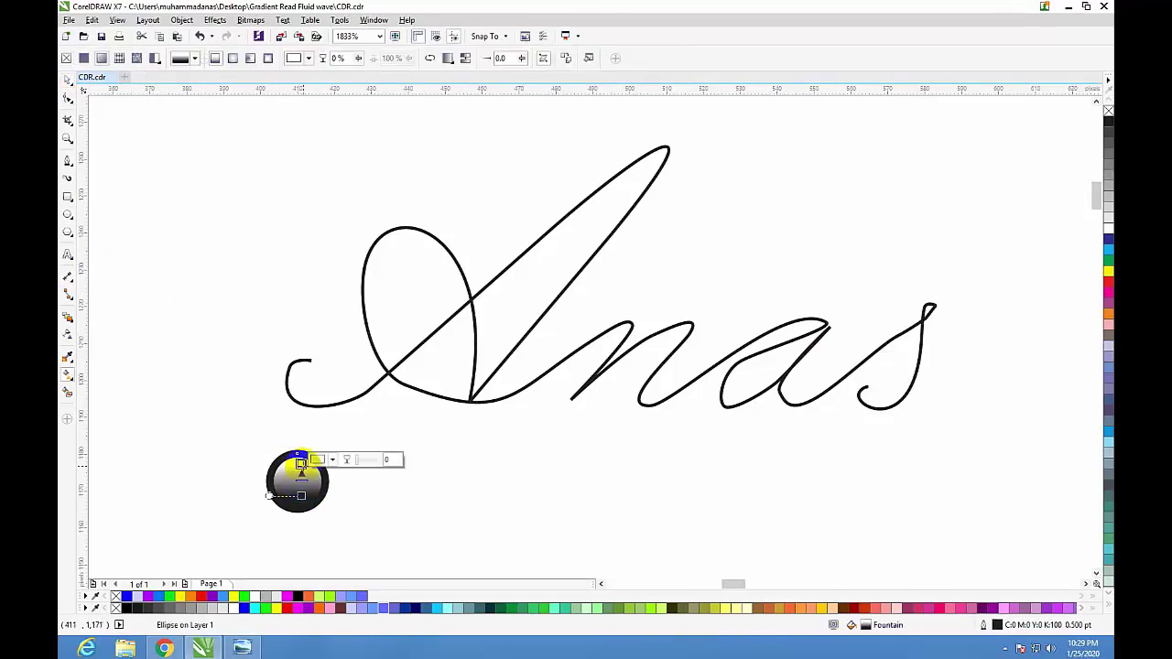
click(318, 460)
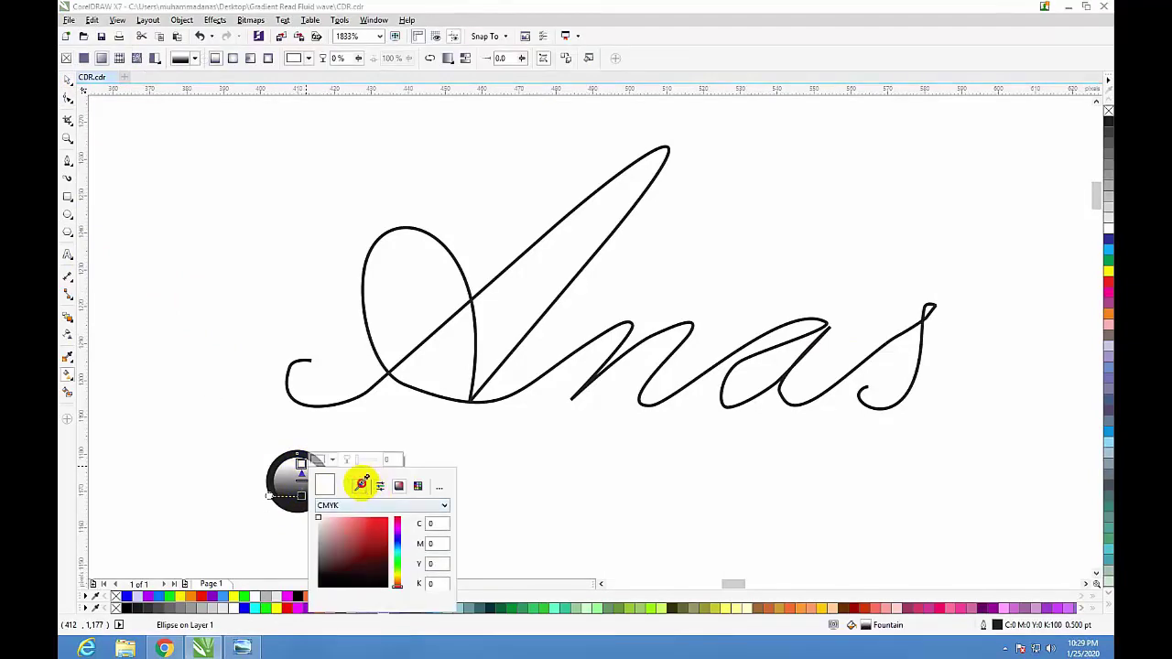
click(279, 606)
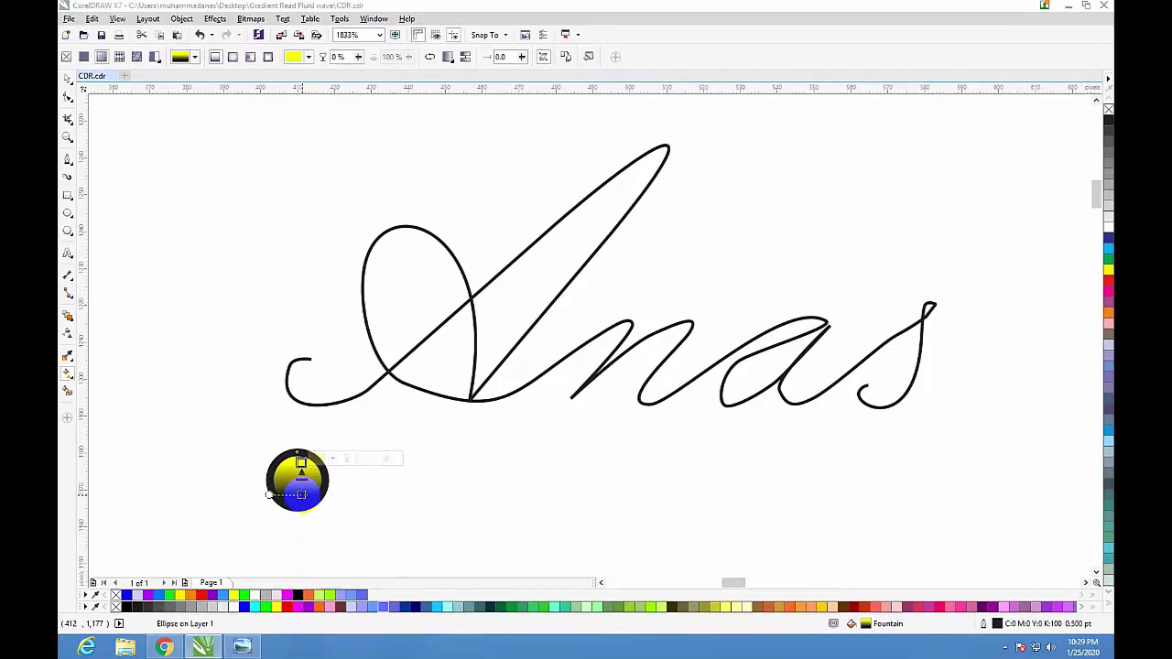
click(301, 495)
click(331, 490)
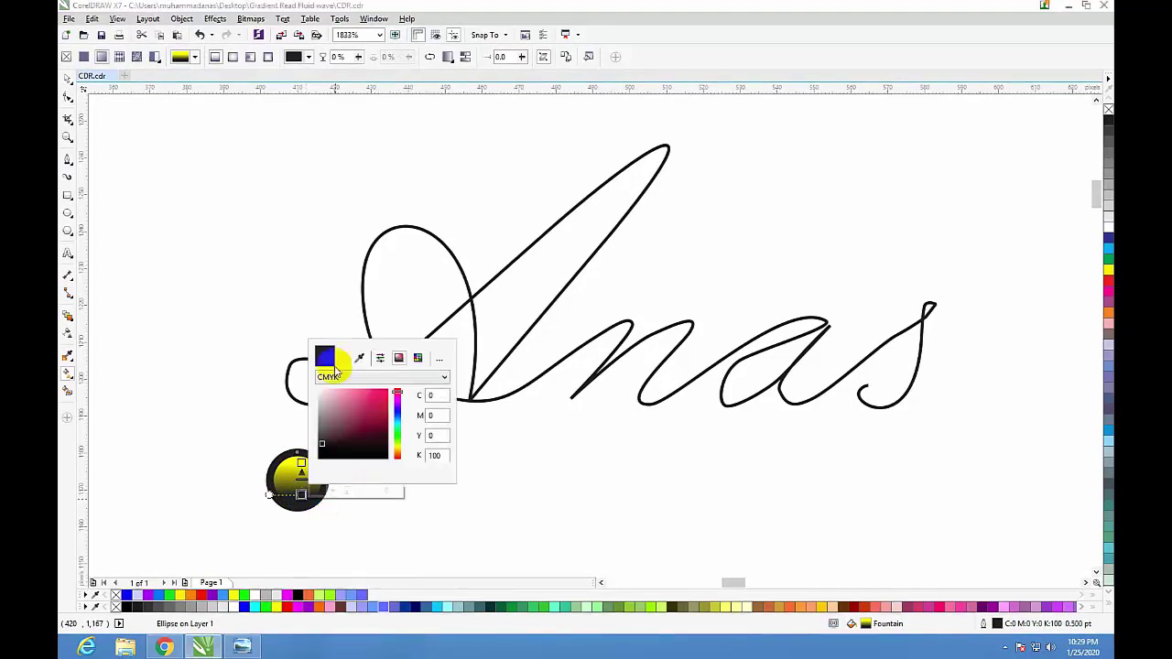
click(358, 357)
click(287, 379)
mouse_move(2, 2)
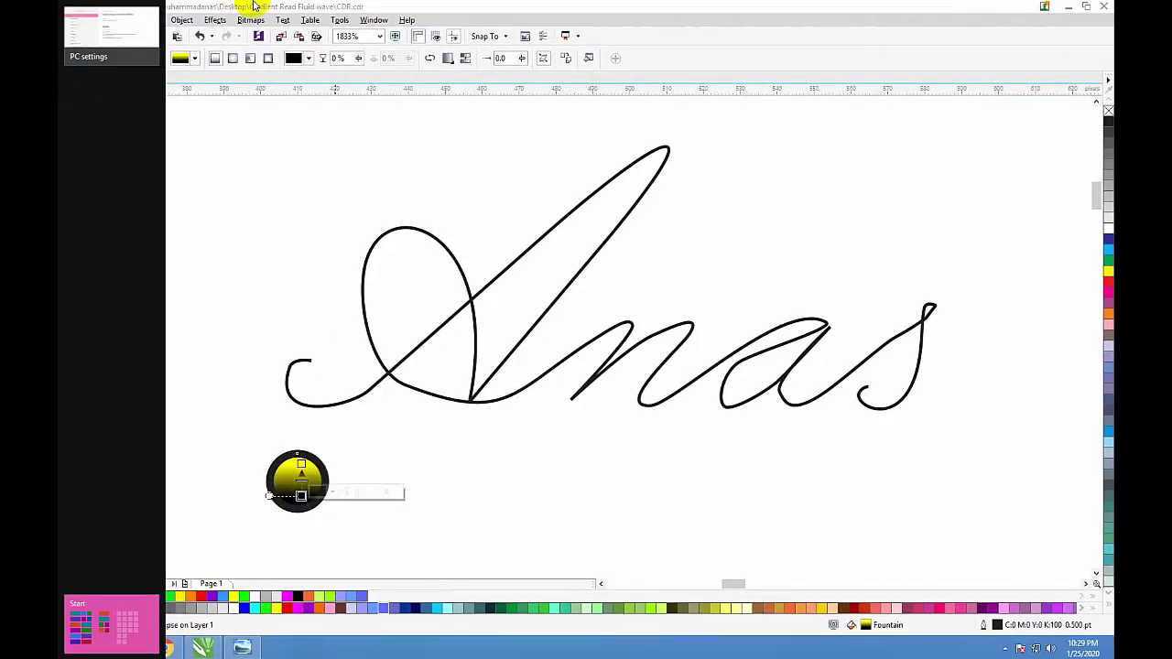
click(67, 79)
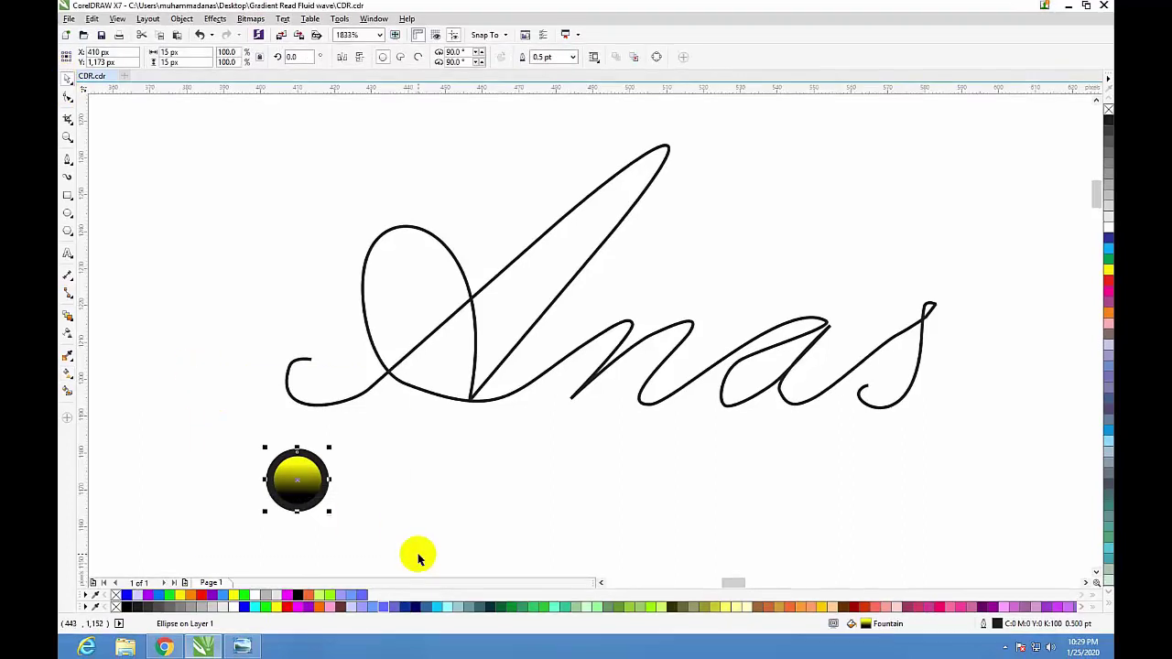
Remove the circle's outline and drop a copy of it to the right.
right_click(1107, 111)
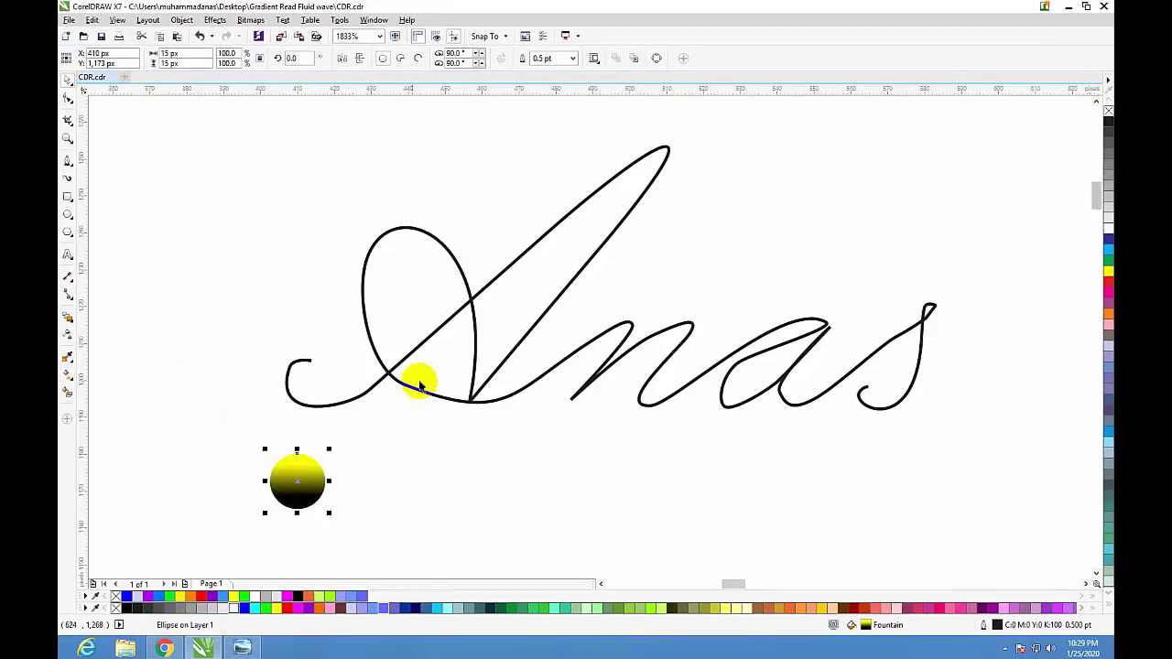
drag(300, 479, 576, 492)
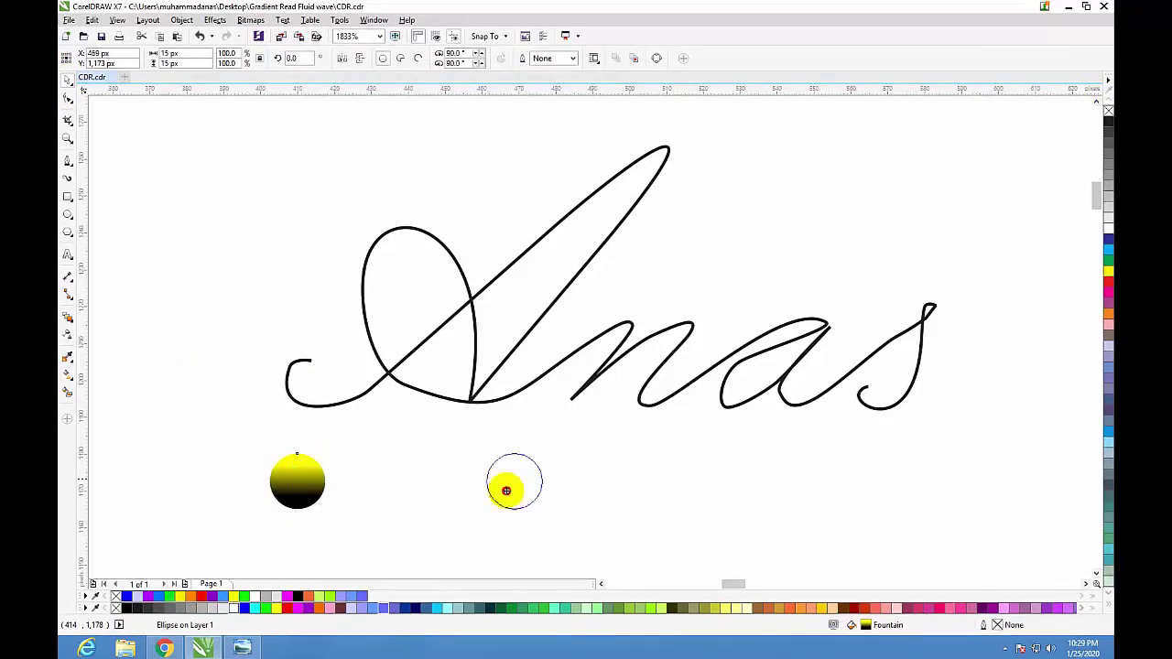
right_click(576, 491)
Blend the two circles into a horizontal yellow-to-black capsule.
drag(236, 452, 713, 541)
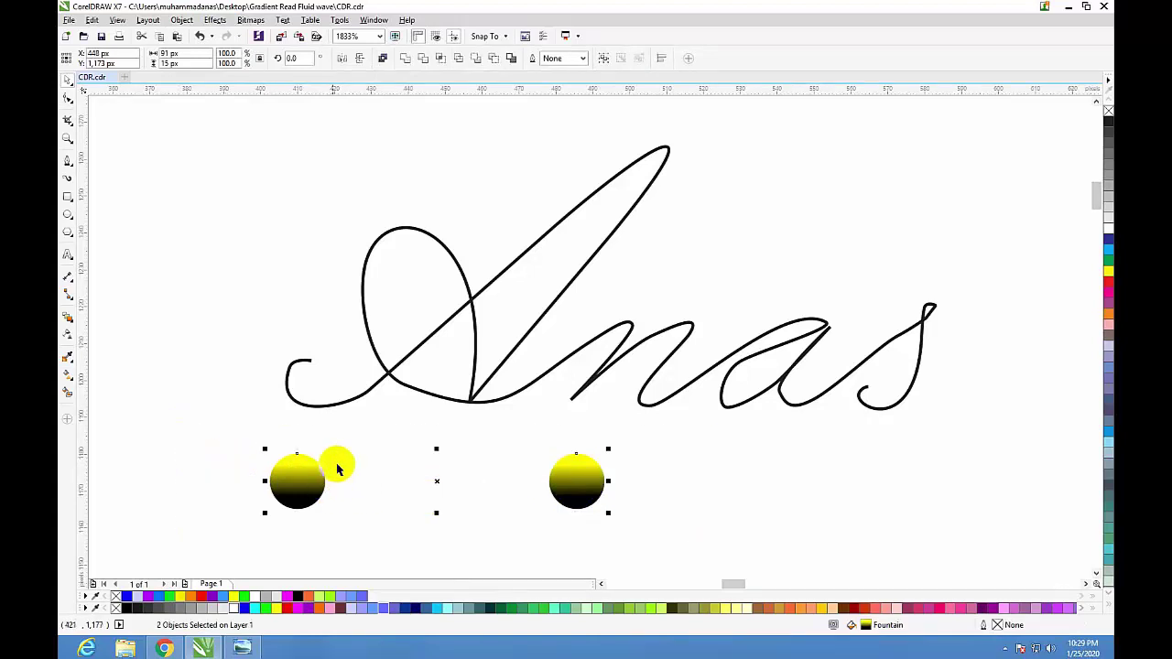
key(g)
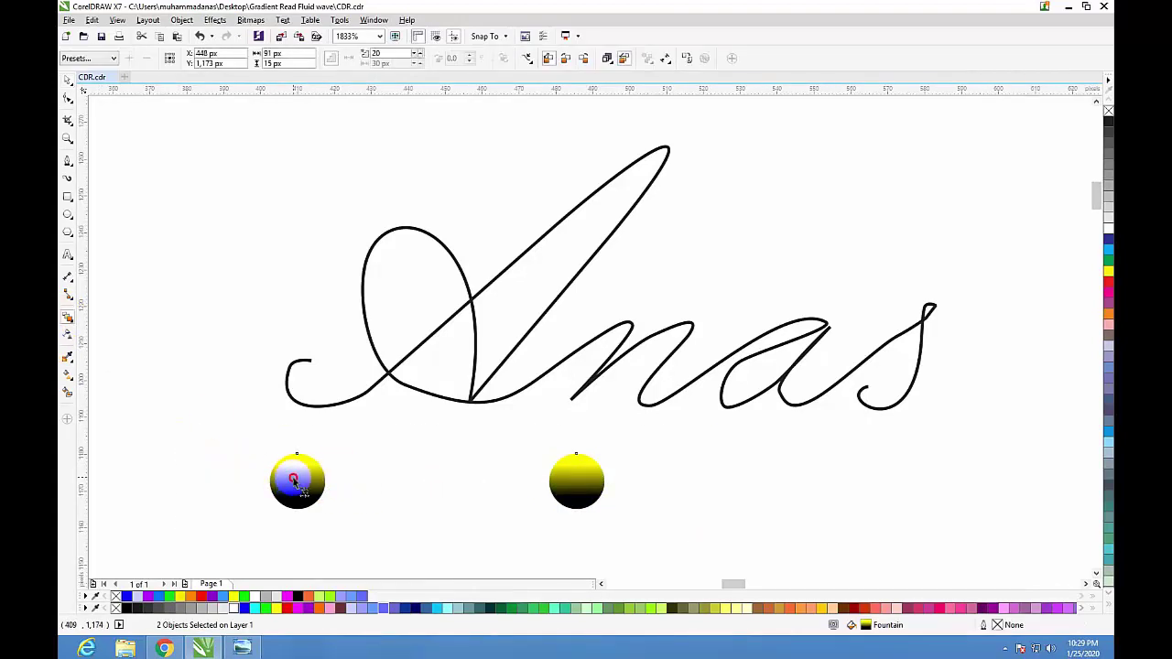
drag(293, 478, 576, 480)
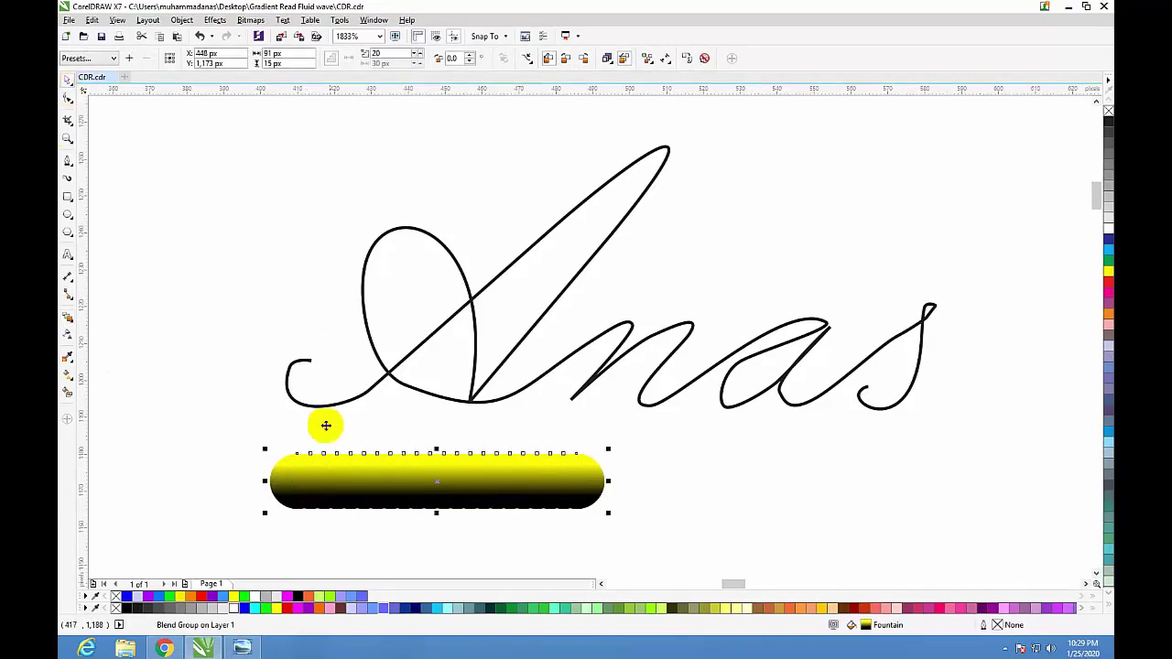
key(space)
drag(199, 415, 702, 549)
Attach the ball blend to the Anas curve as a new path, starting at its beginning.
click(529, 58)
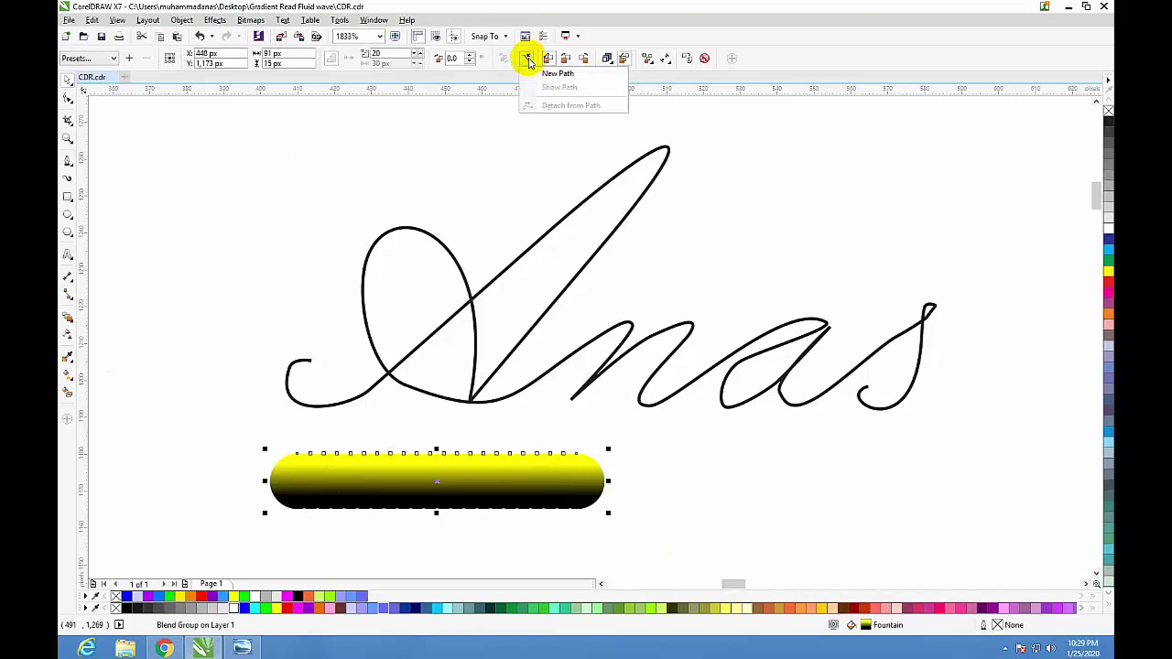
click(557, 73)
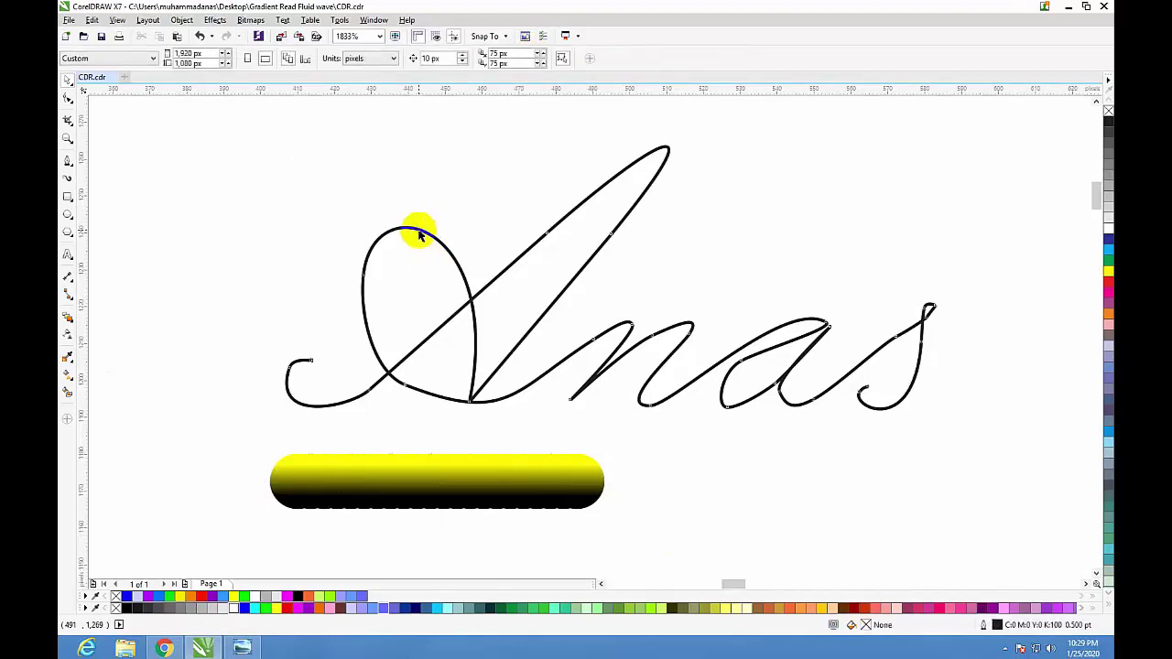
click(418, 235)
click(281, 409)
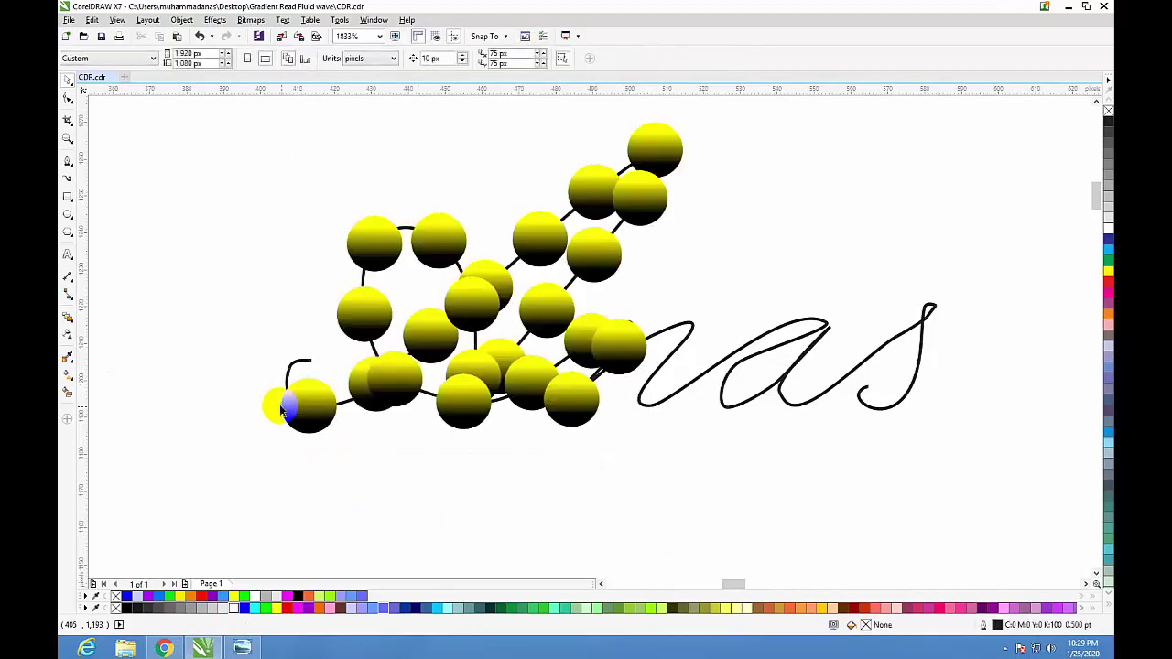
mouse_move(291, 410)
mouse_down()
mouse_move(363, 277)
mouse_move(302, 359)
mouse_up()
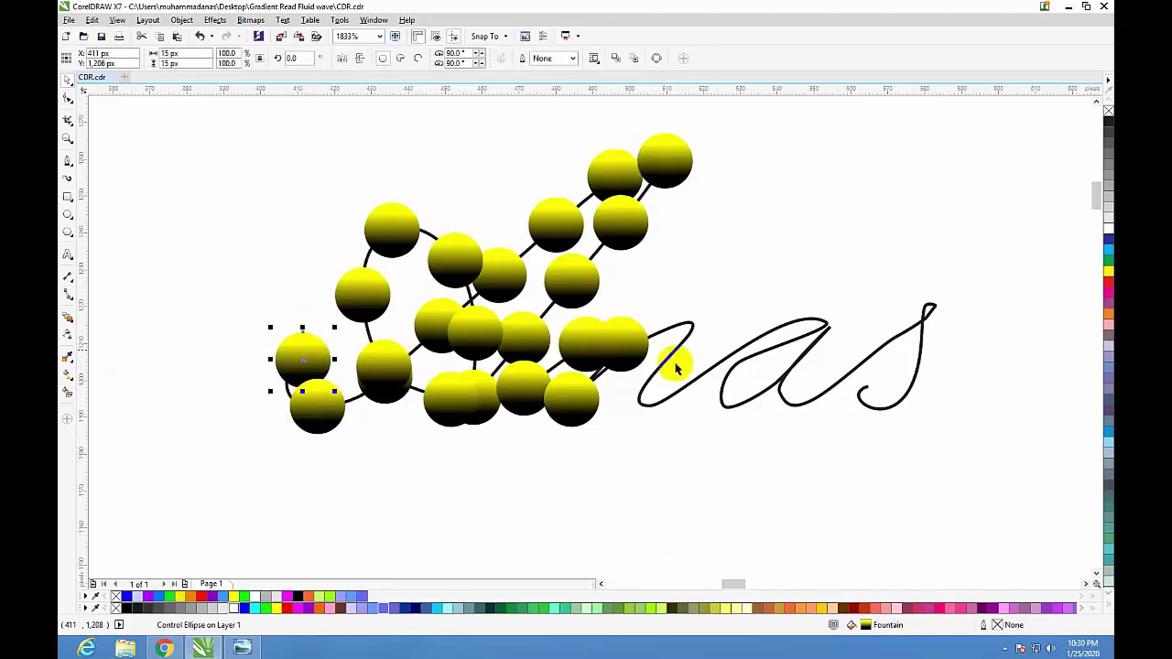
click(620, 349)
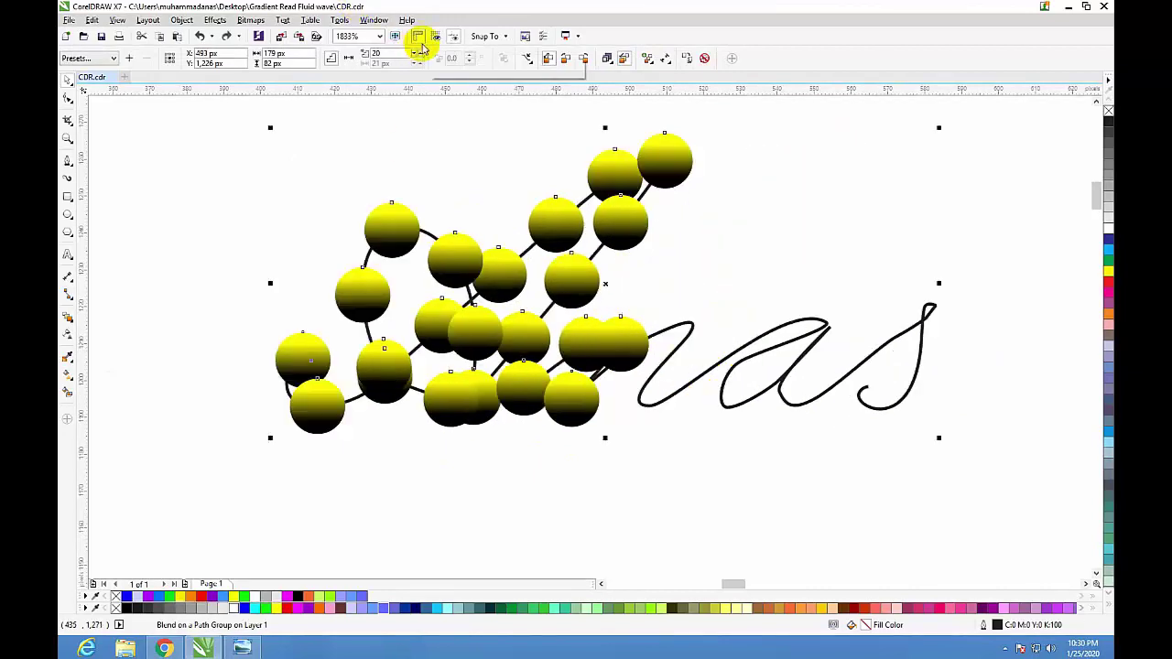
Set the blend steps to 999 for a smooth continuous tube.
click(417, 52)
click(418, 52)
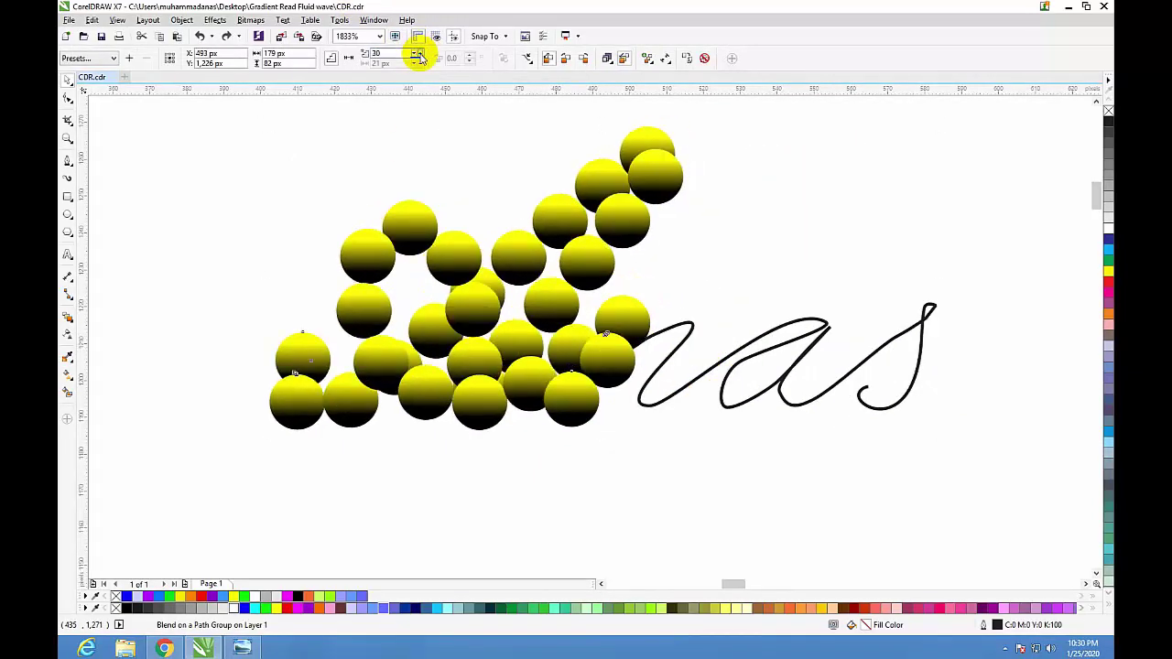
click(418, 52)
click(417, 52)
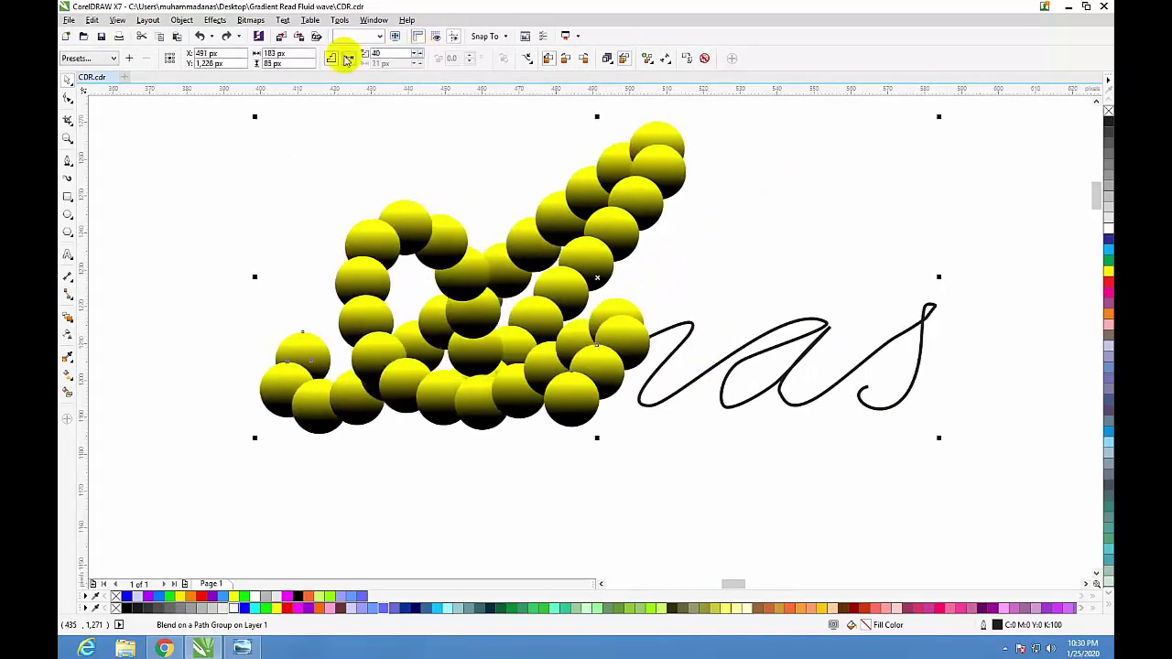
click(384, 52)
text(999)
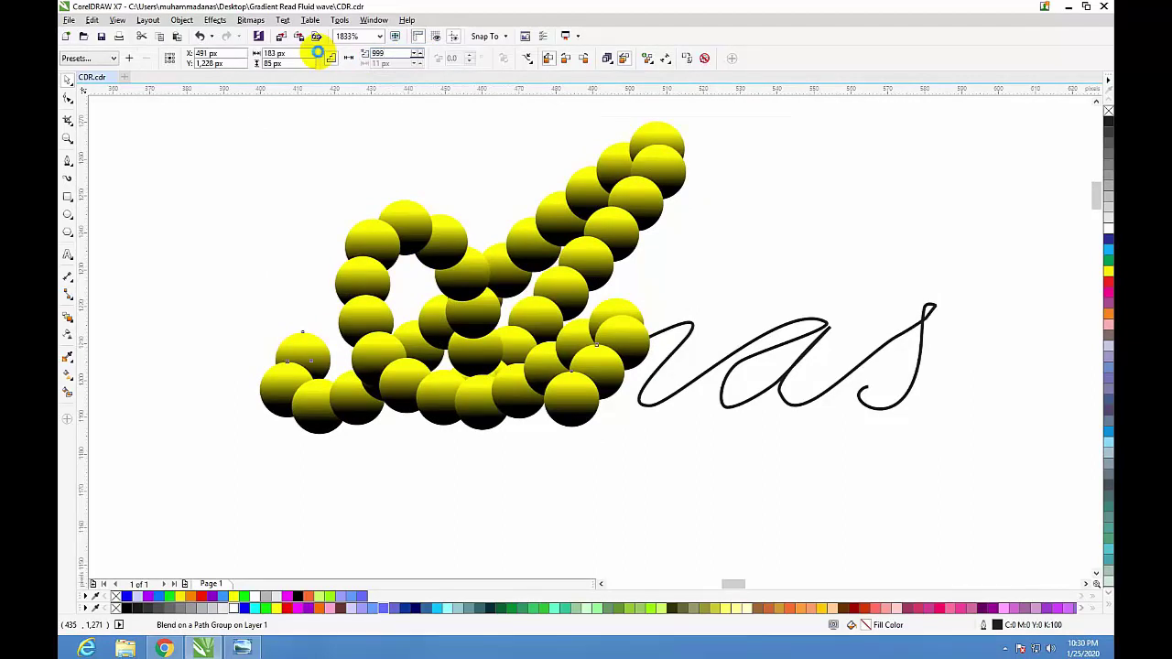
key(Return)
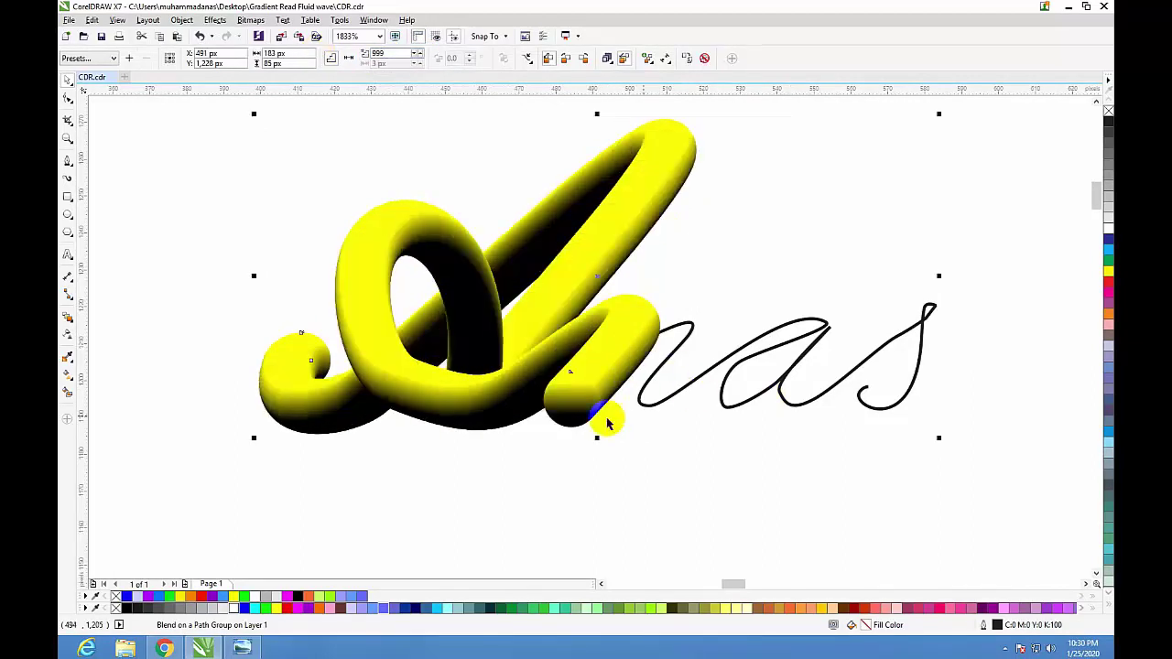
Extend the tube's end ball to the end of the s and select the blend.
click(570, 415)
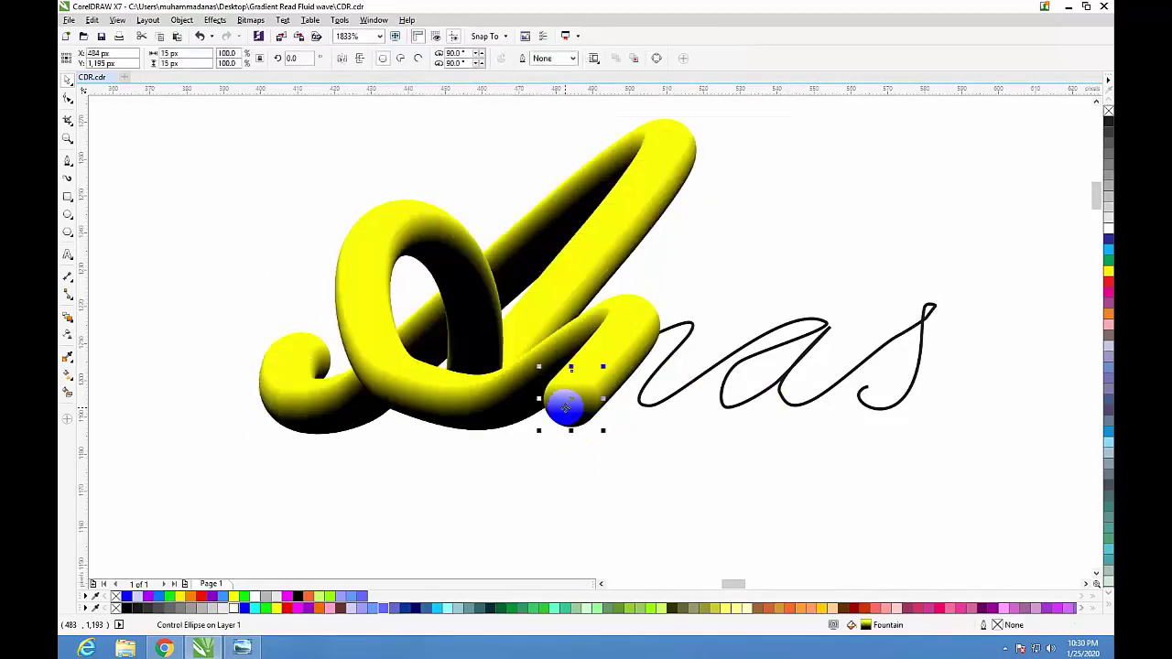
mouse_move(567, 410)
mouse_down()
mouse_move(970, 308)
mouse_move(858, 376)
mouse_move(866, 387)
mouse_up()
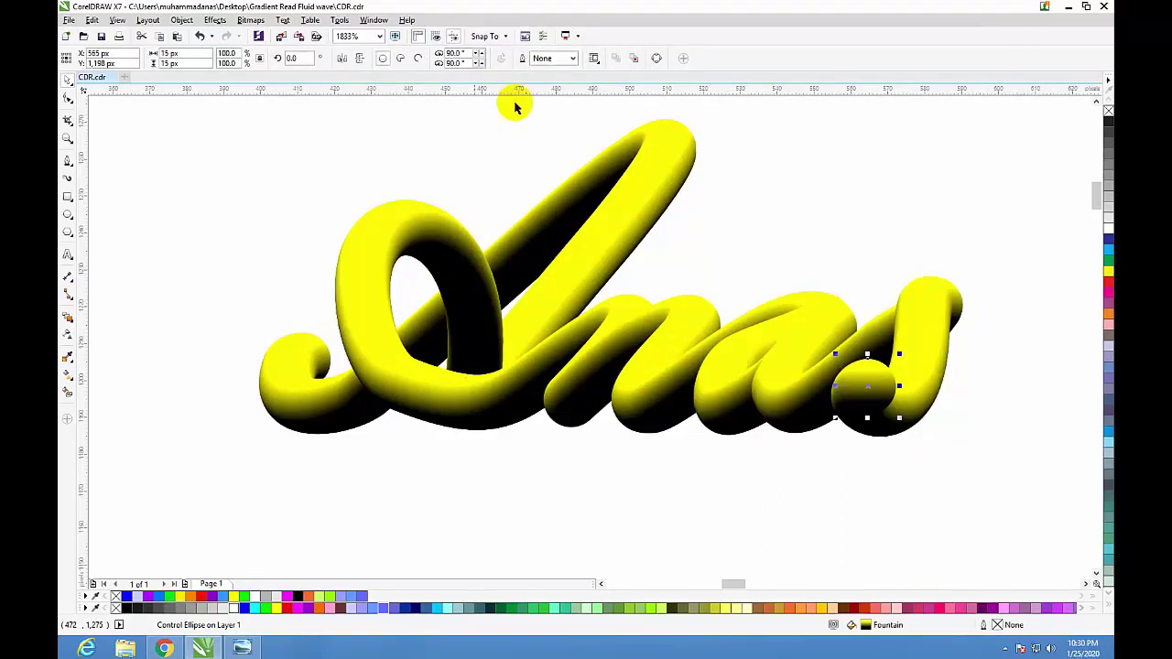
click(69, 319)
click(66, 92)
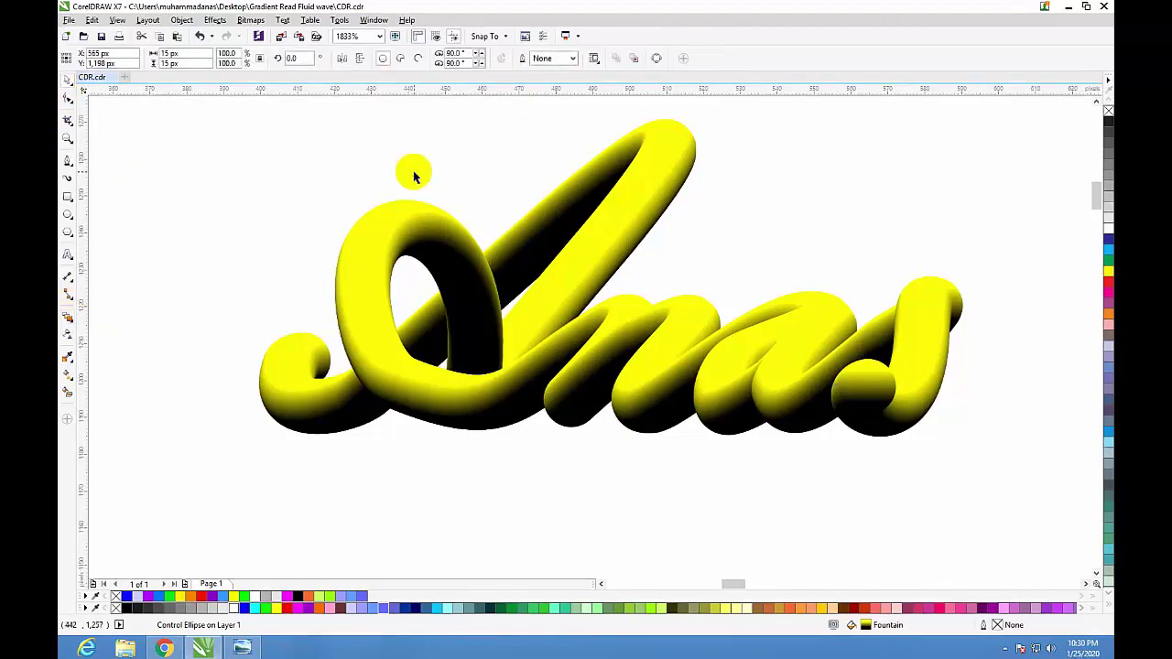
click(450, 288)
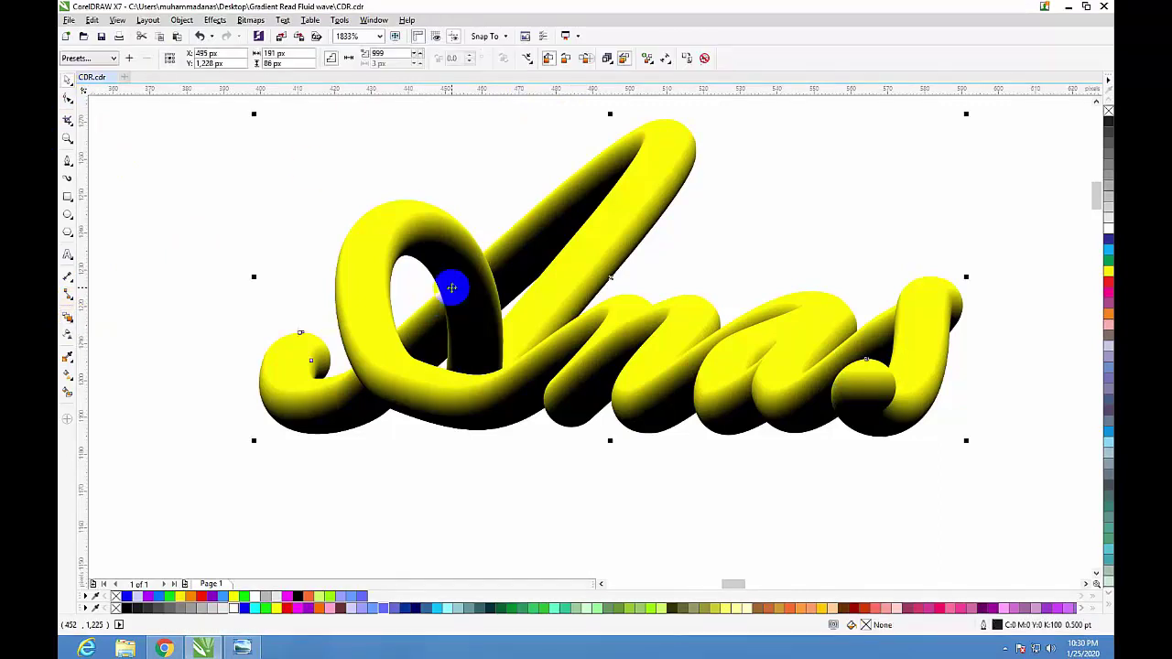
Apply a counterclockwise colour blend for the yellow-red-purple-blue-green rainbow.
click(584, 59)
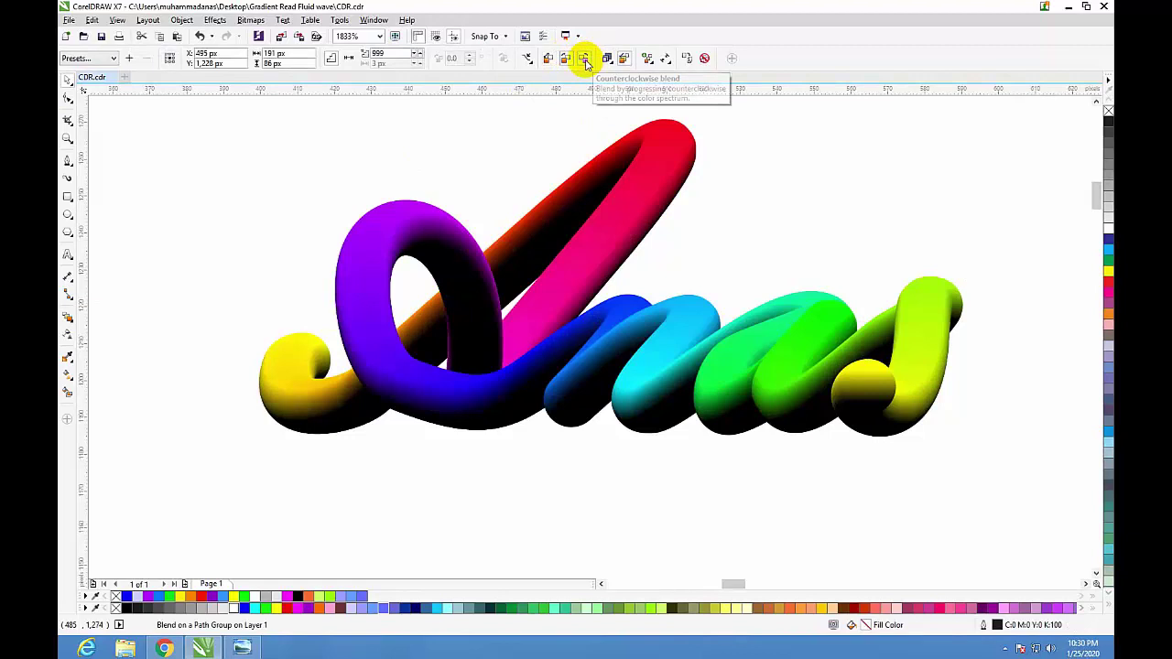
click(584, 59)
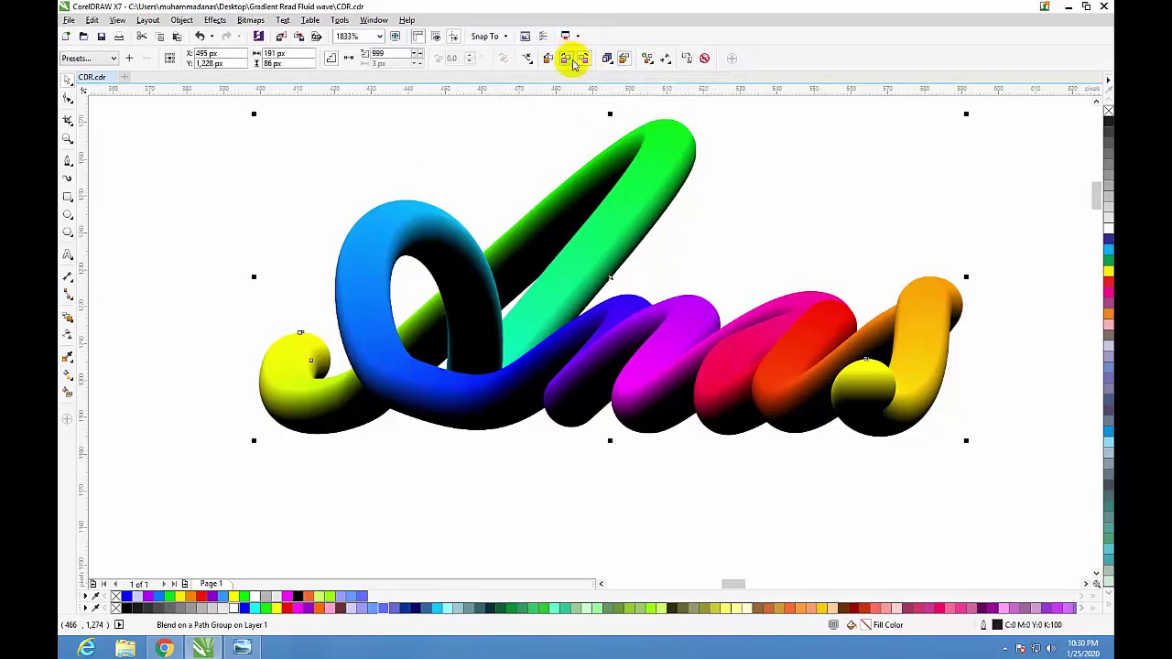
click(572, 60)
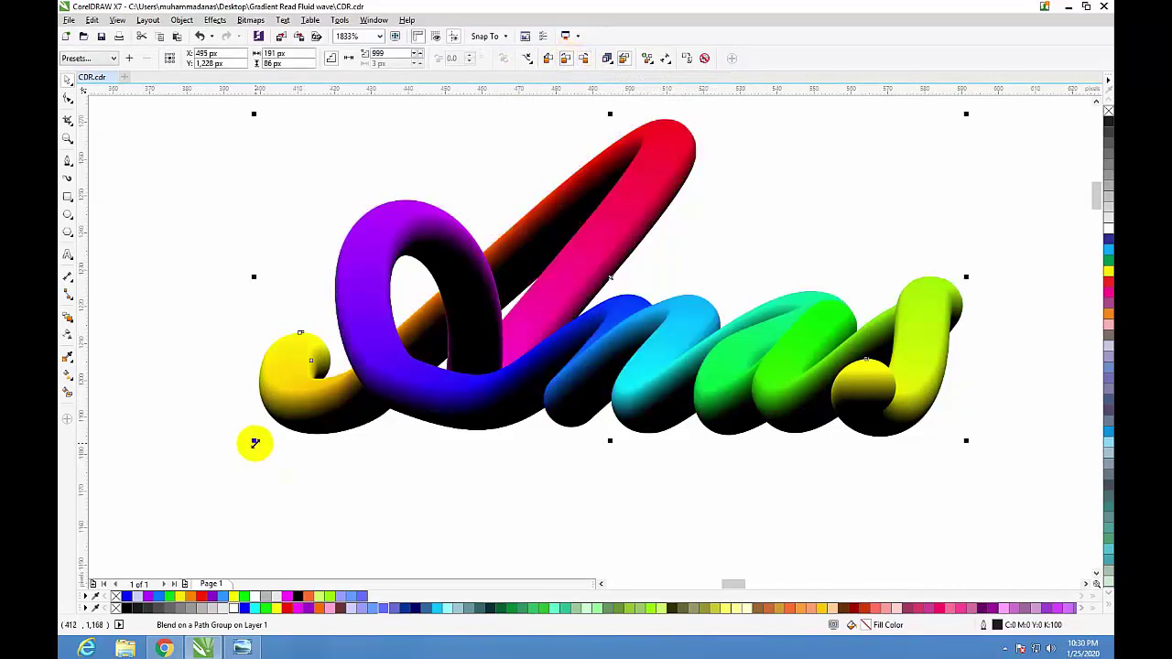
Zoom out to check the Anas blend beside the rainbow wave, selecting the blend group.
click(491, 517)
scroll(571, 411, down, 2)
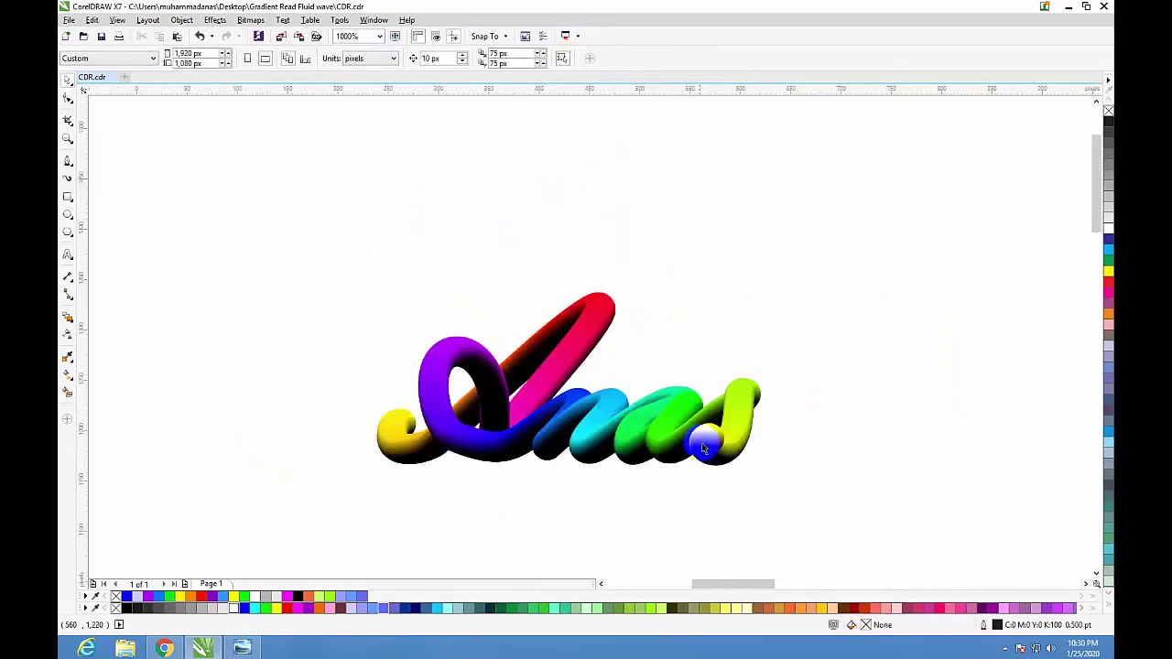
scroll(703, 447, down, 2)
click(632, 408)
scroll(845, 515, down, 1)
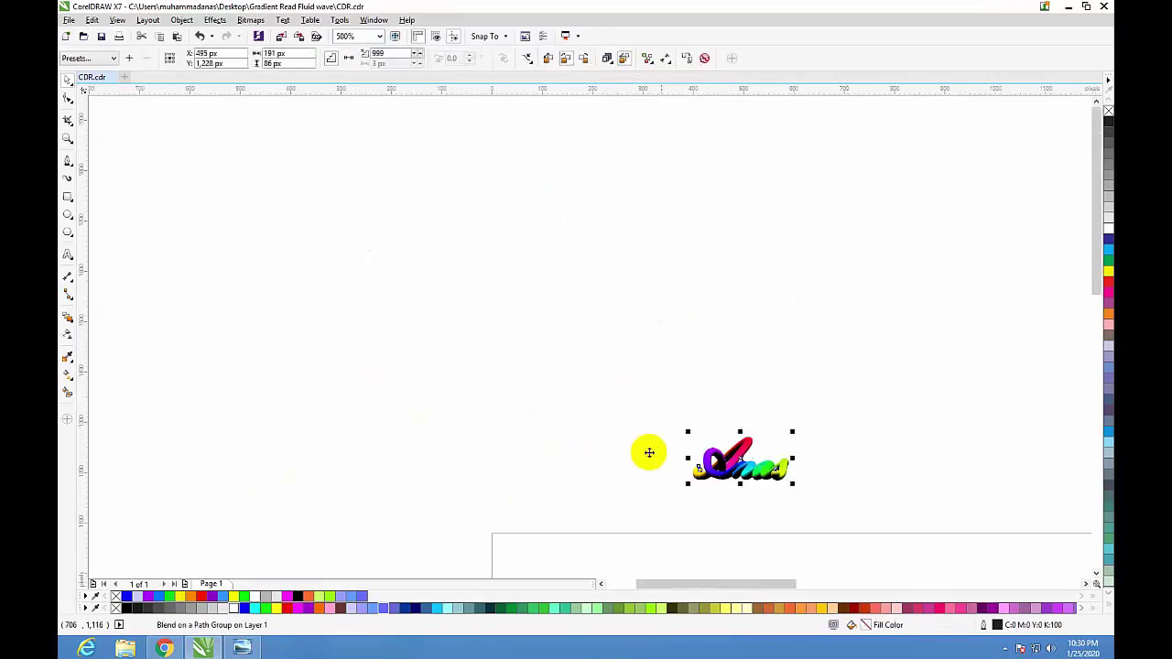
scroll(632, 480, down, 2)
scroll(732, 531, down, 2)
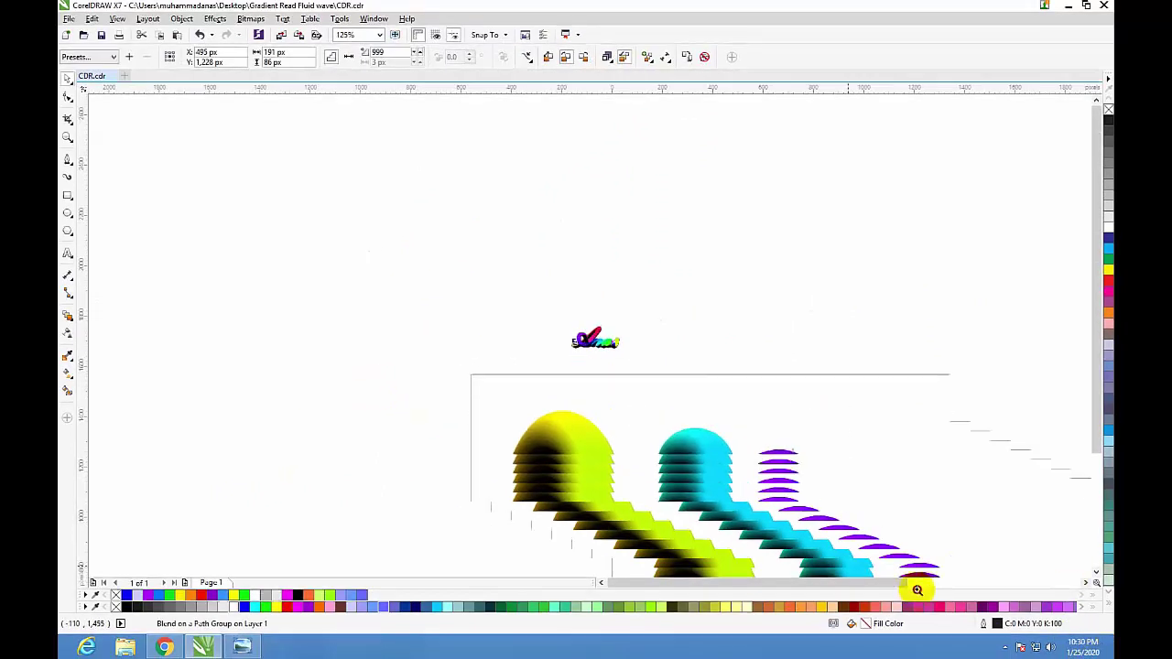
scroll(783, 453, up, 2)
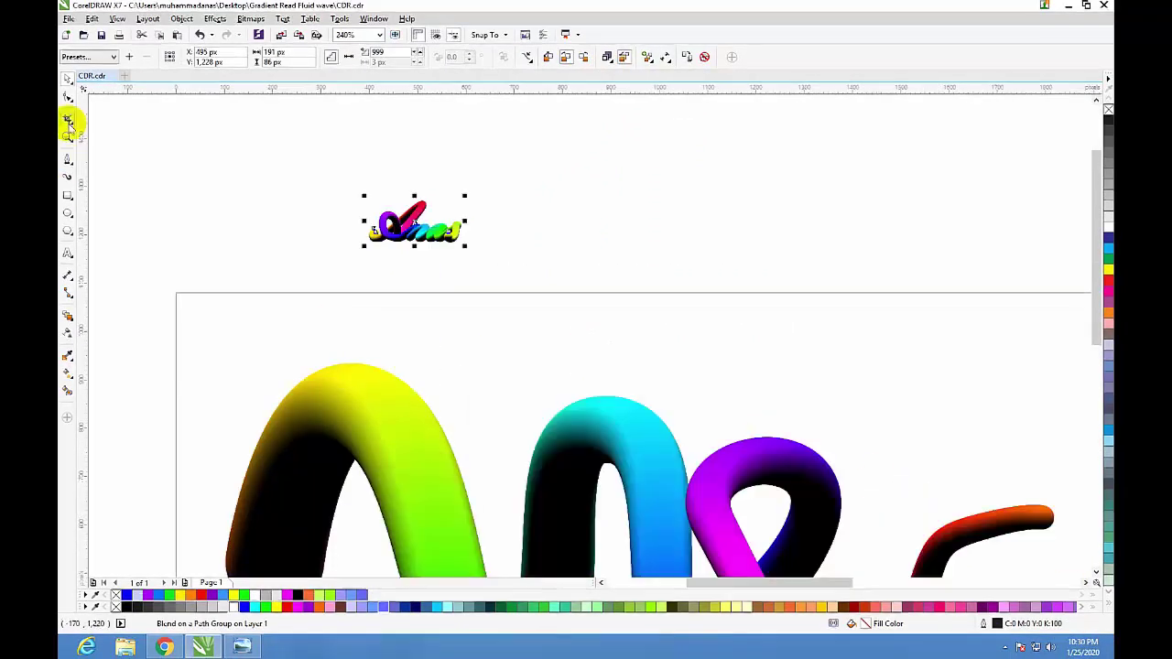
Zoom into the Anas blend region with the Zoom tool and reselect the blend group.
click(96, 94)
drag(293, 162, 537, 300)
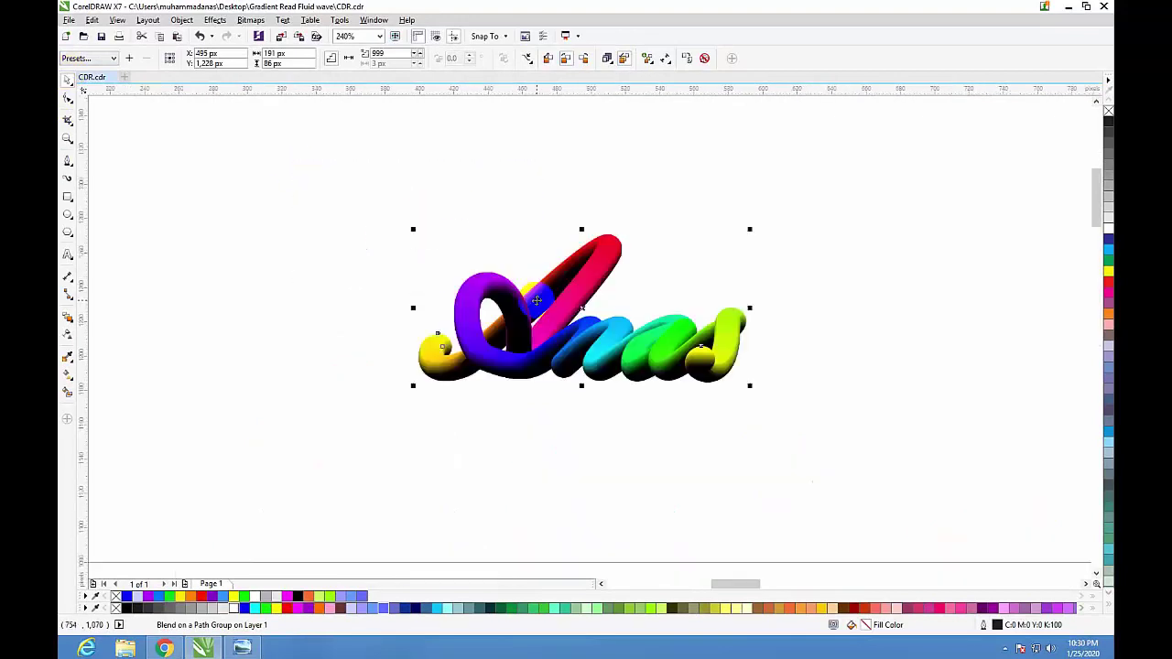
scroll(537, 301, down, 2)
click(67, 98)
click(346, 183)
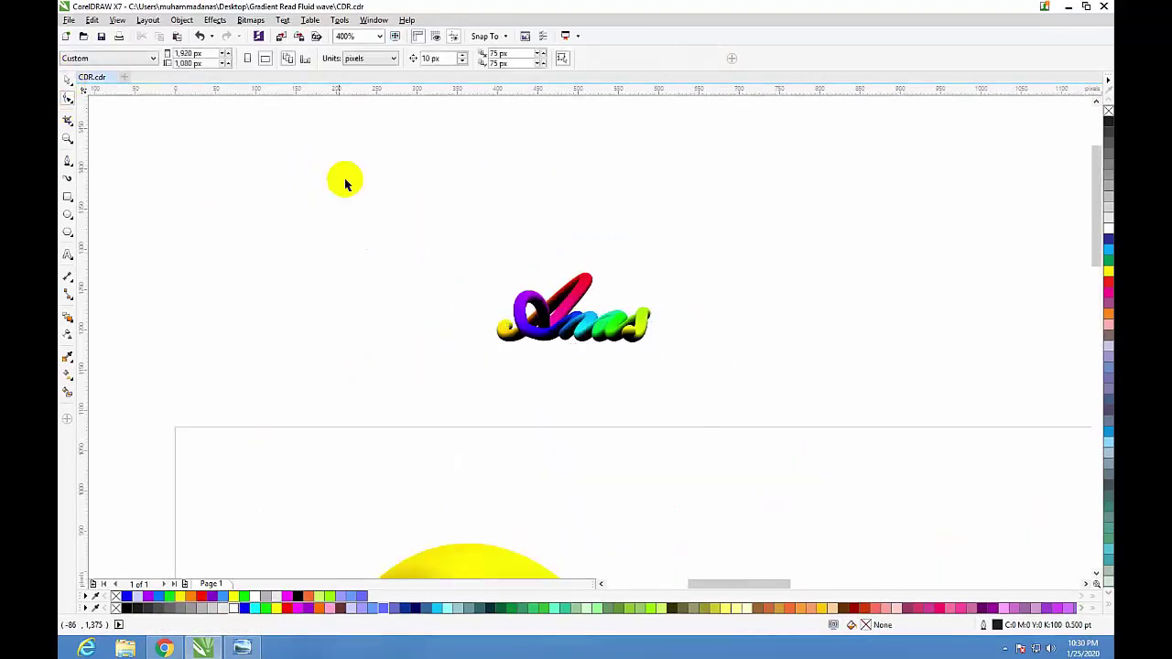
mouse_move(346, 183)
mouse_down()
mouse_move(670, 362)
mouse_move(973, 505)
mouse_up()
scroll(974, 509, down, 2)
scroll(973, 509, down, 2)
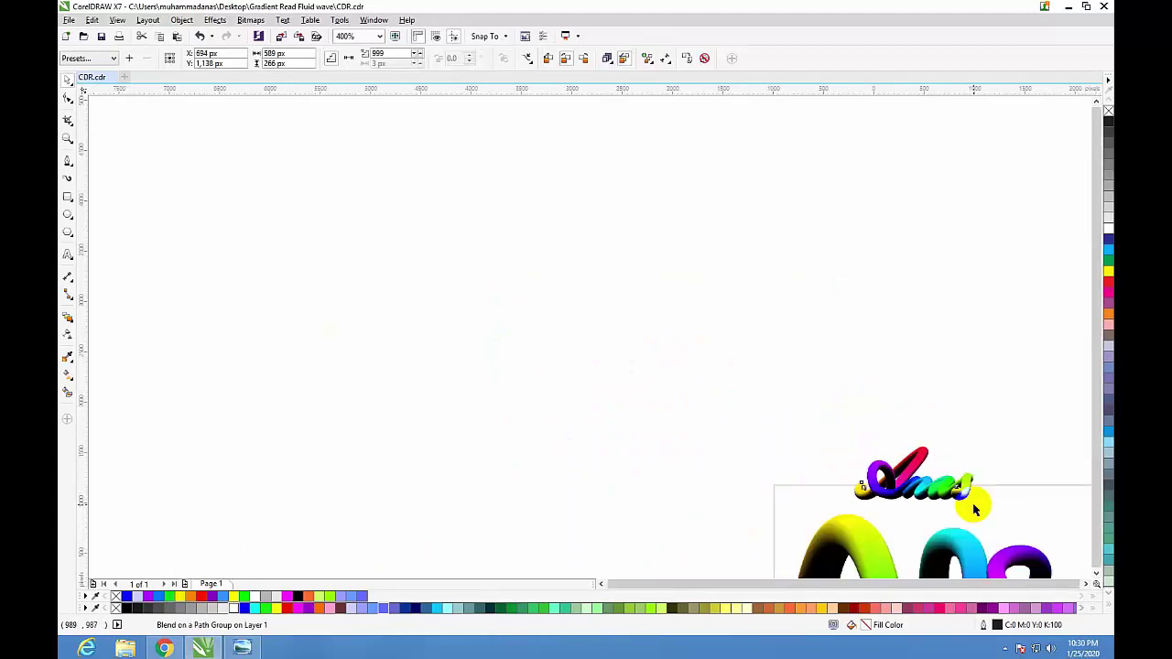
scroll(806, 442, down, 2)
Zoom closer to the selected Anas blend and show it in full-screen preview.
drag(641, 314, 945, 497)
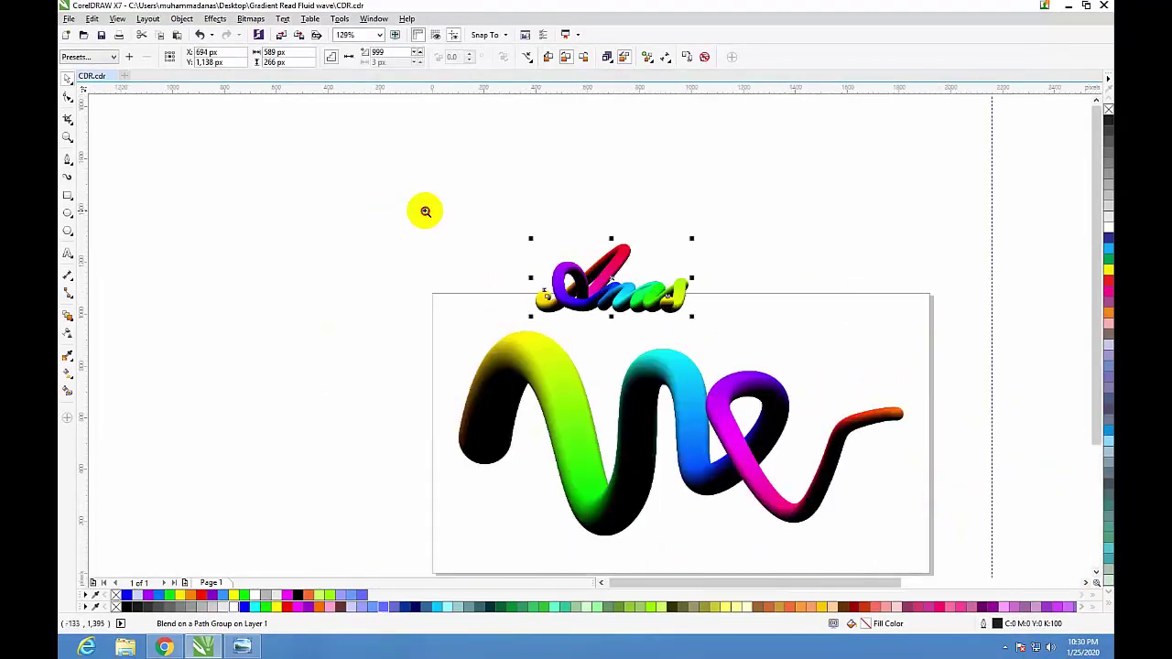
drag(424, 210, 759, 366)
drag(314, 158, 976, 484)
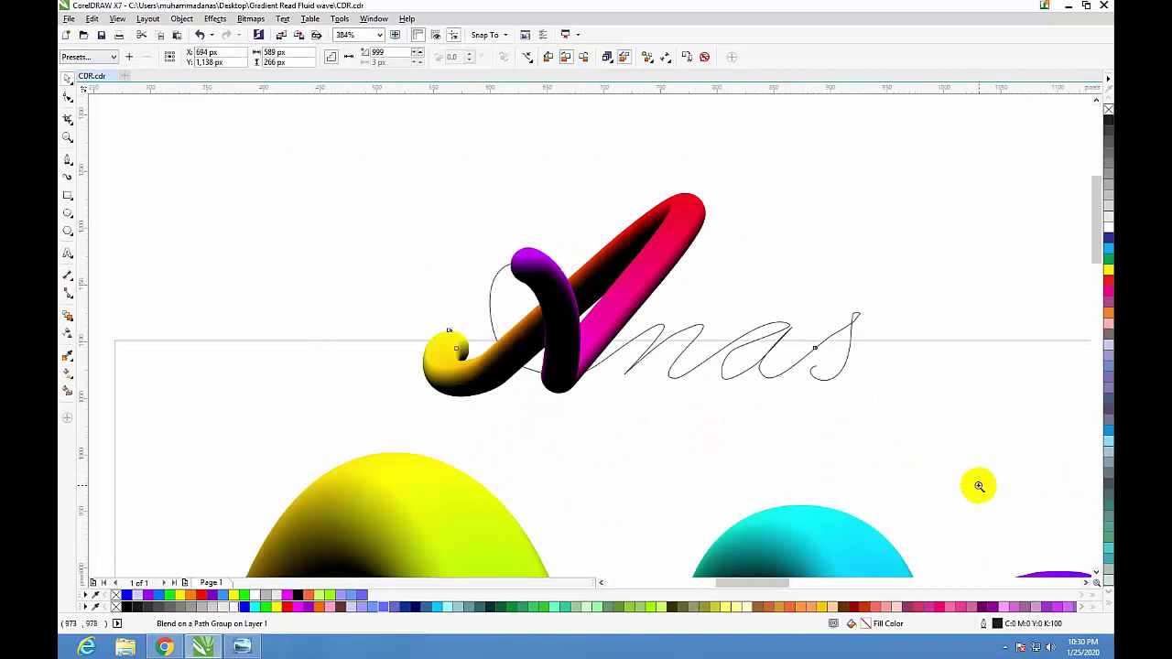
key(shift+F2)
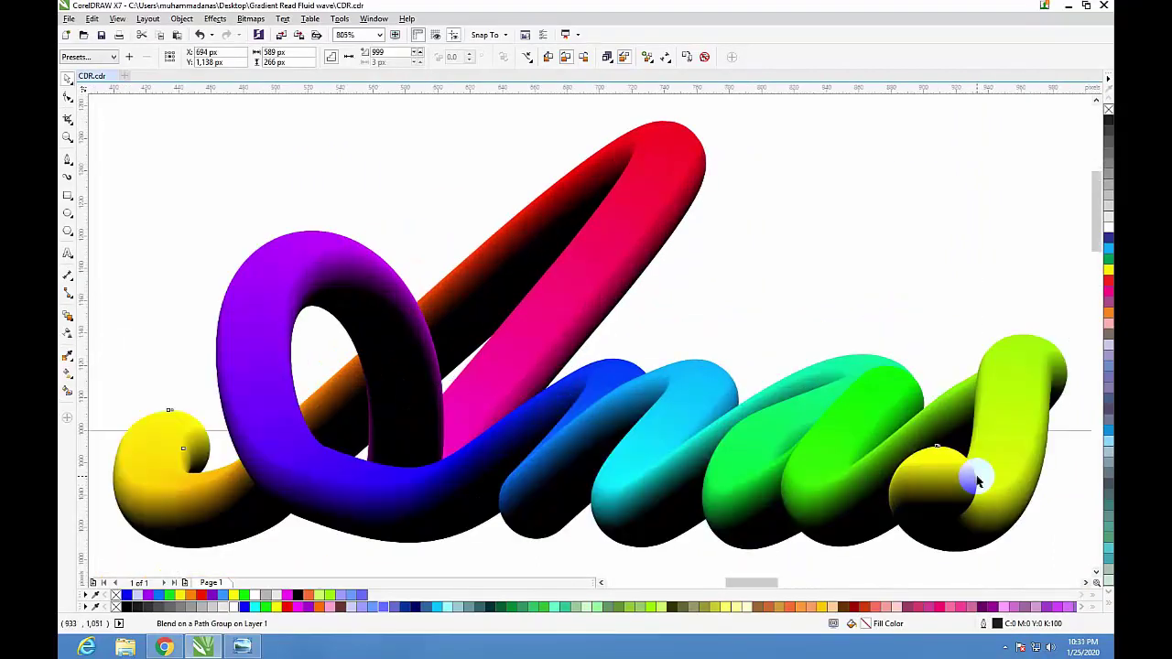
key(F9)
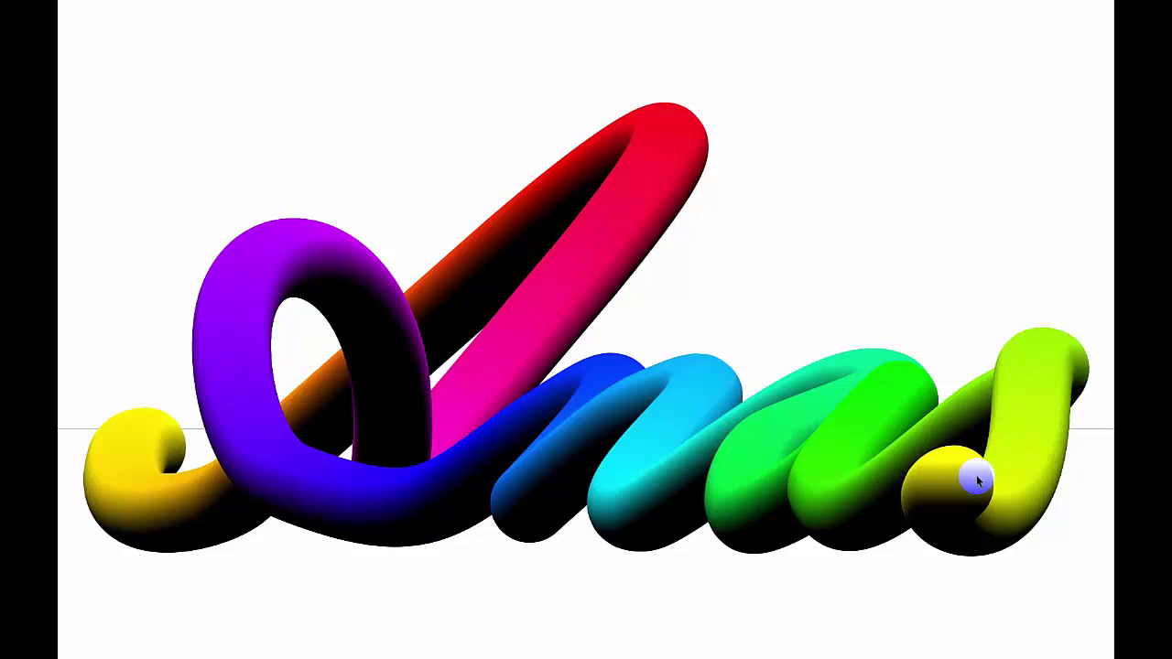